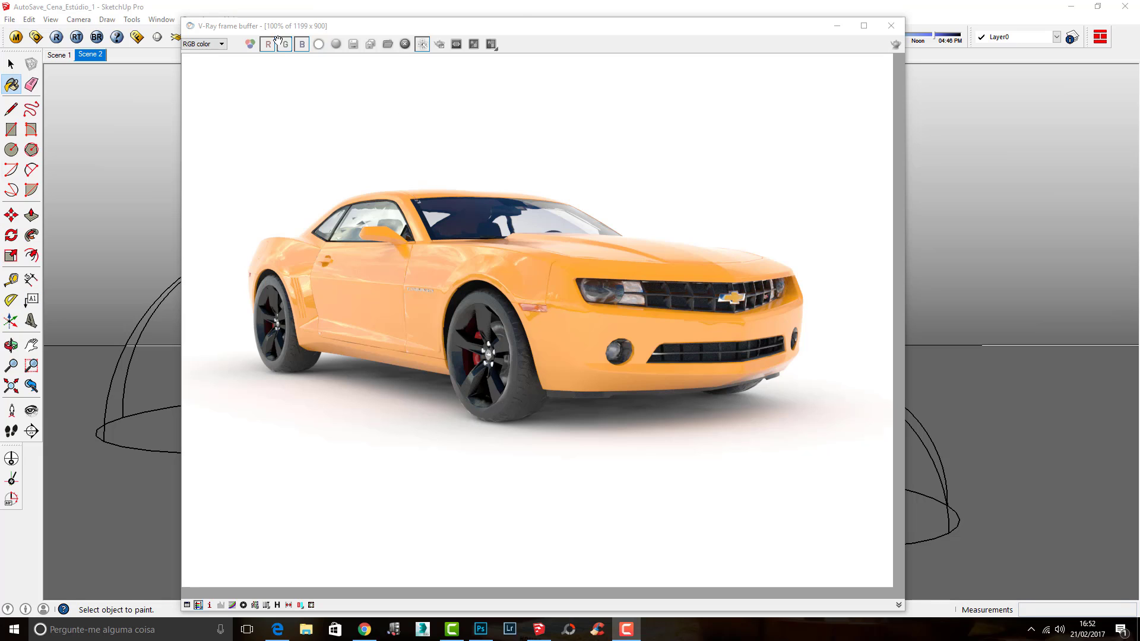
Inspect the car render up close and check which channels the frame buffer offers.
mouse_move(263, 26)
mouse_down()
mouse_move(279, 24)
mouse_move(253, 27)
mouse_up()
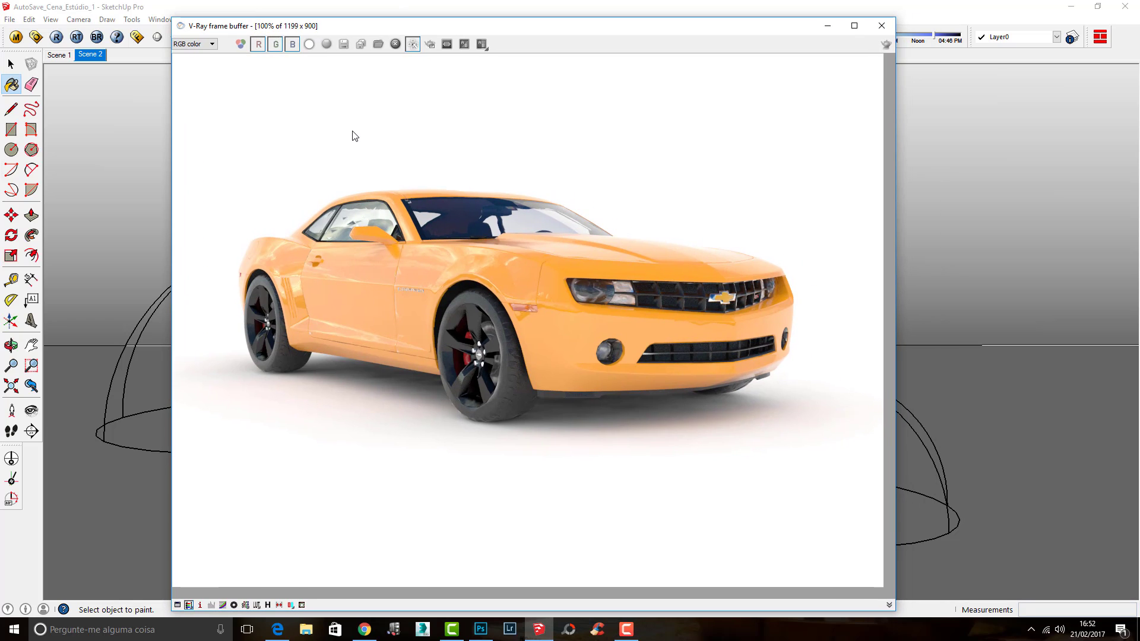
scroll(404, 294, up, 3)
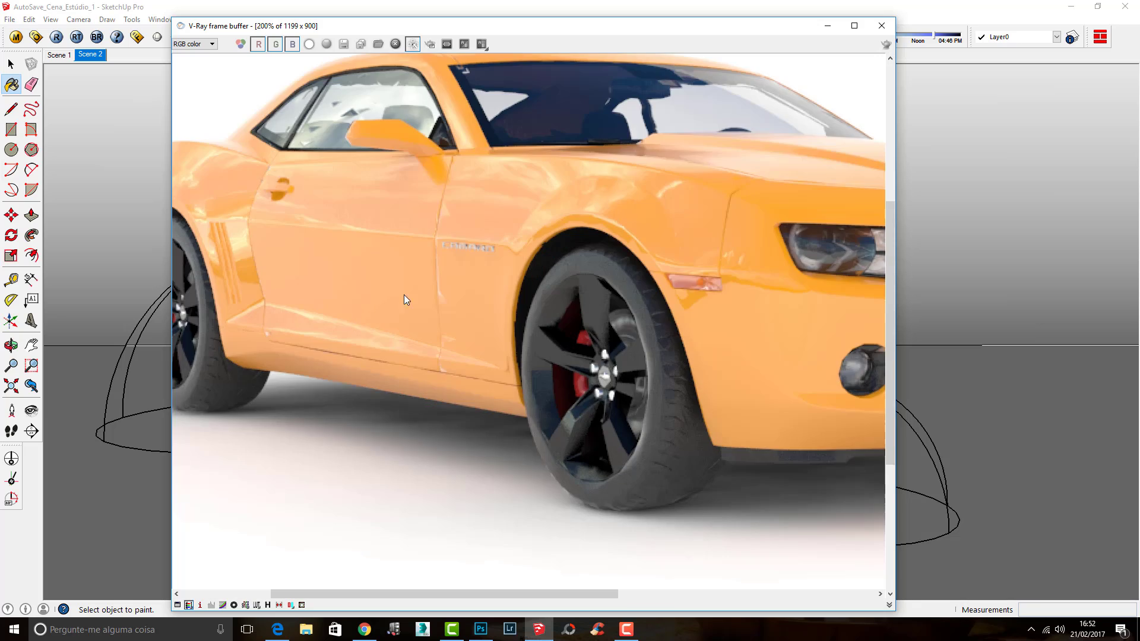
scroll(404, 262, down, 3)
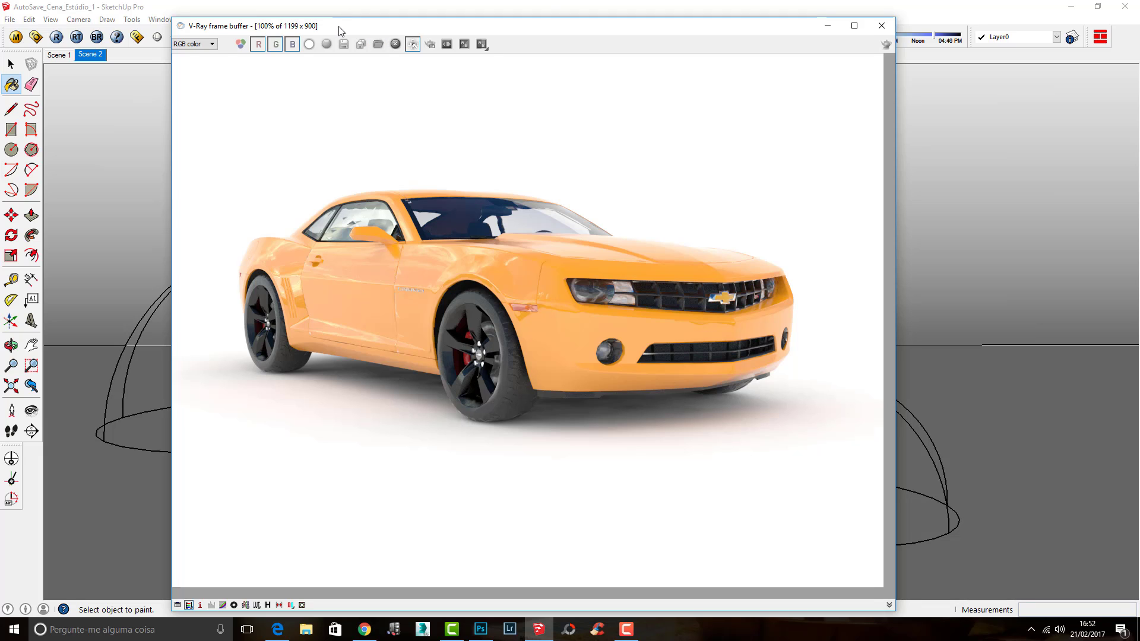
drag(338, 26, 344, 26)
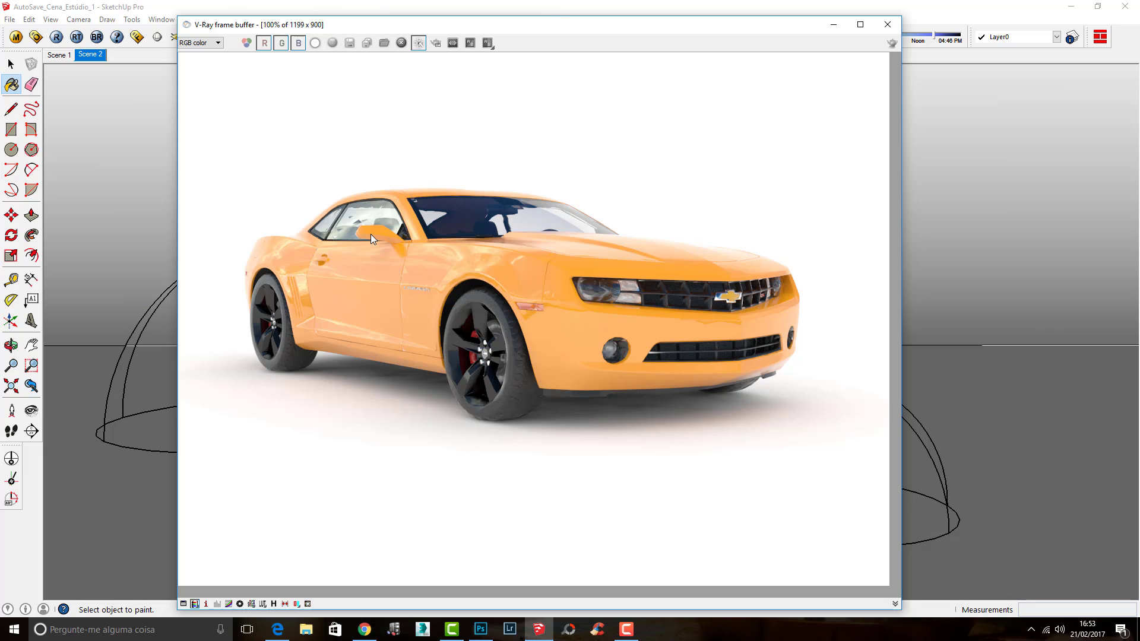
click(217, 45)
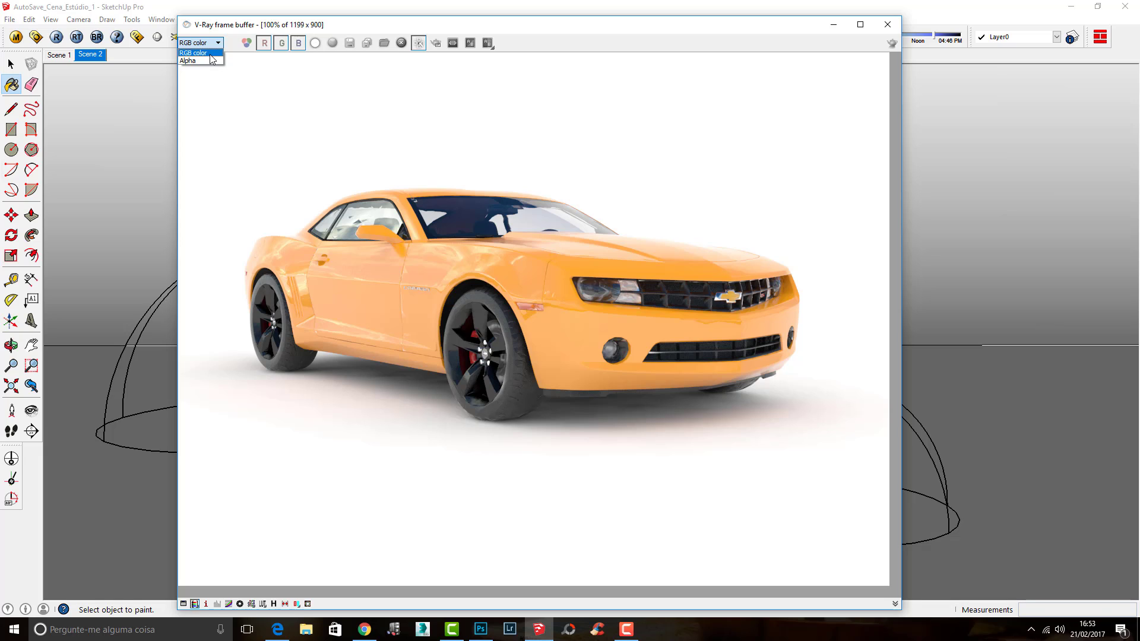
click(287, 27)
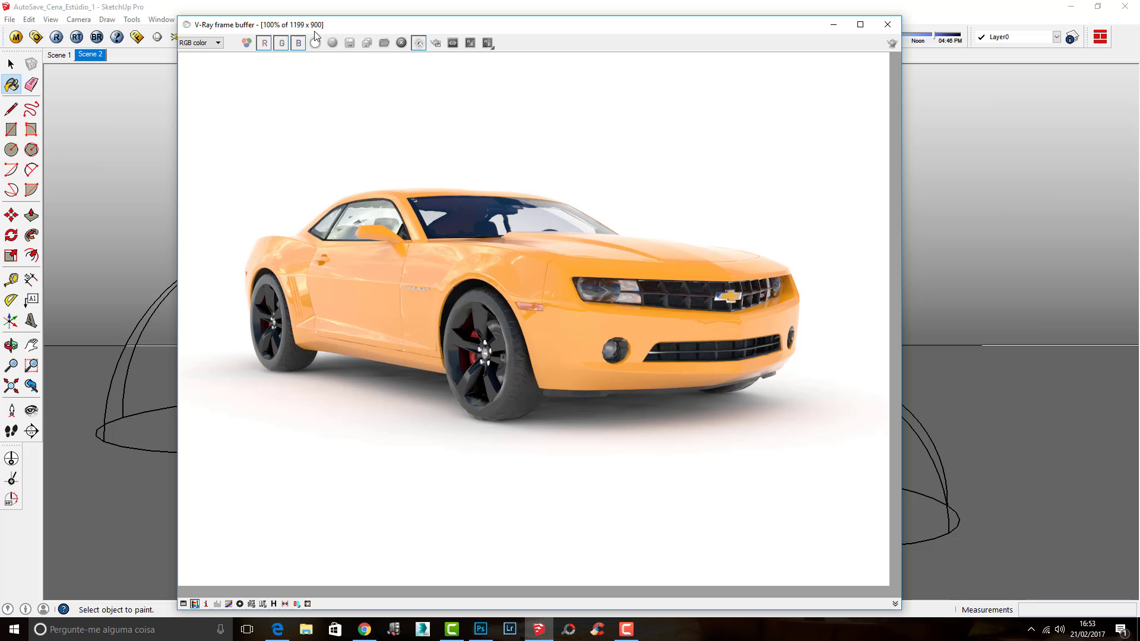
Add Material ID to the standard VFB channels in the V-Ray render options and close the options.
click(36, 38)
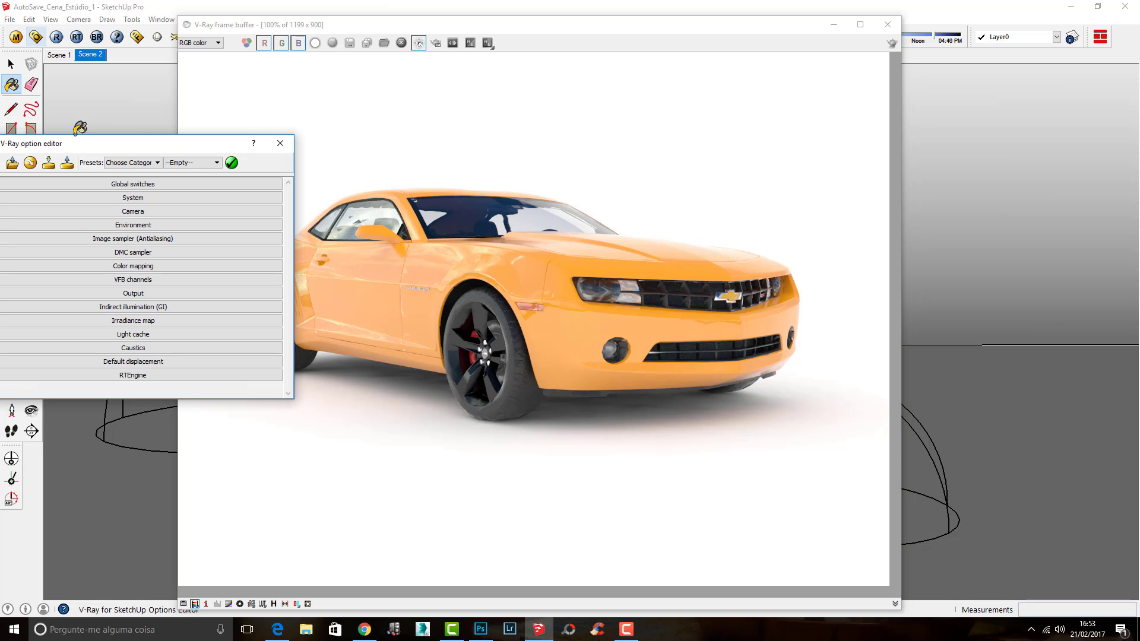
drag(89, 144, 183, 79)
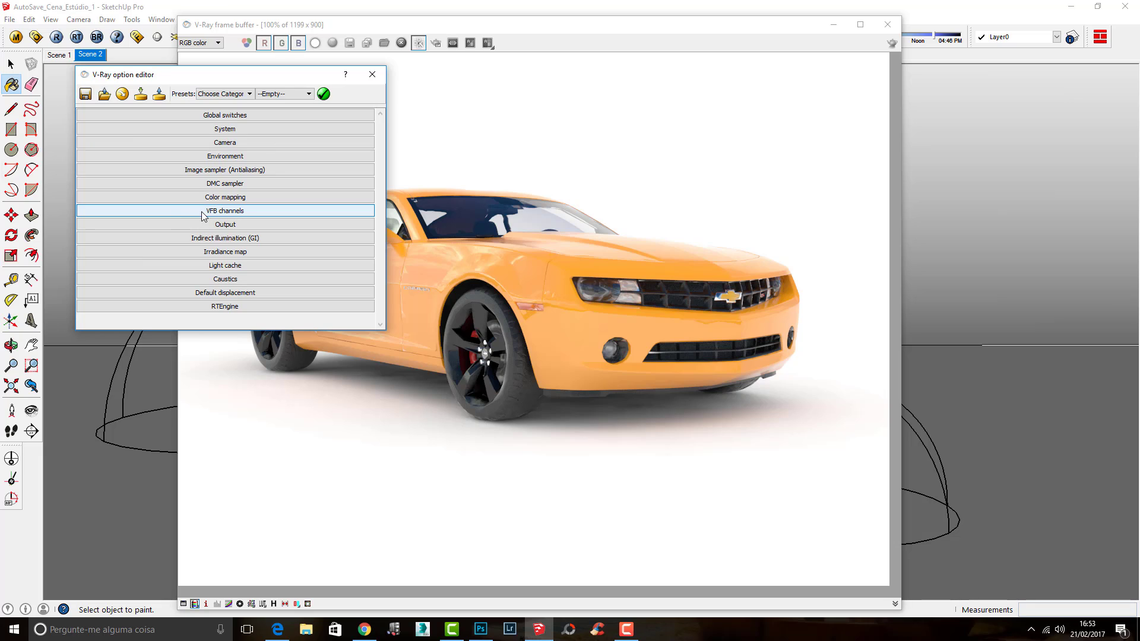
click(226, 211)
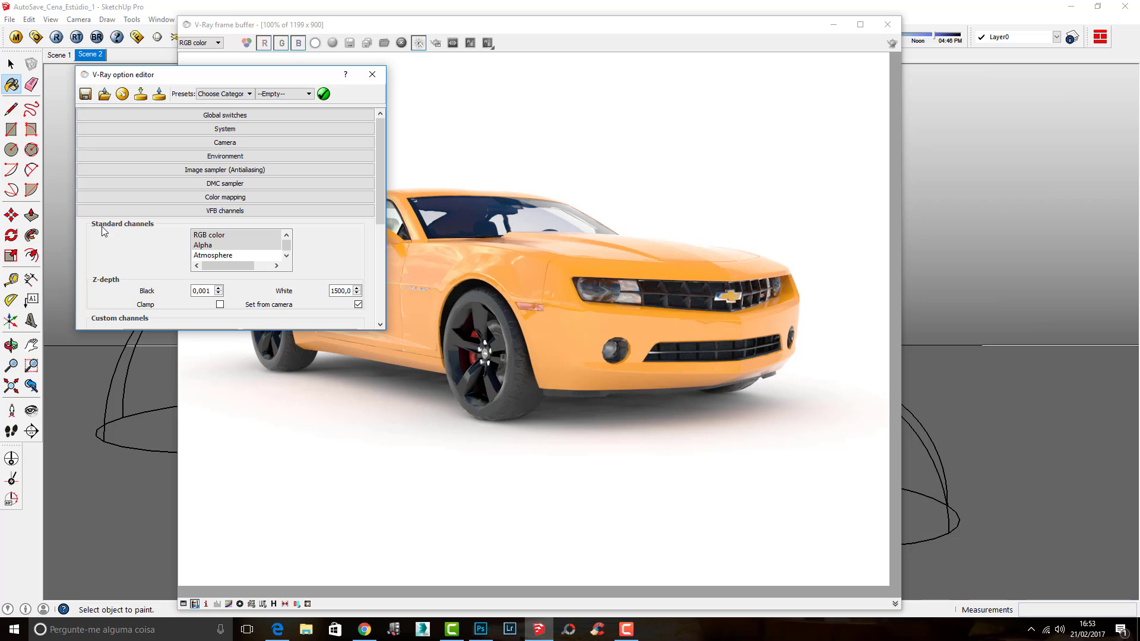
click(287, 257)
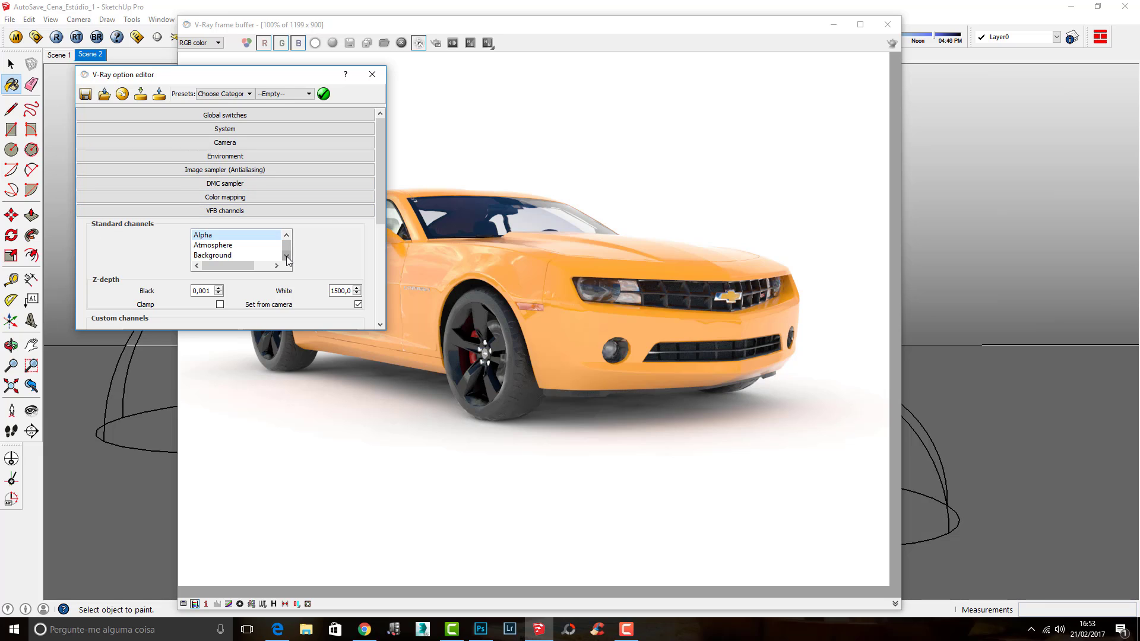
click(288, 256)
click(287, 257)
click(288, 256)
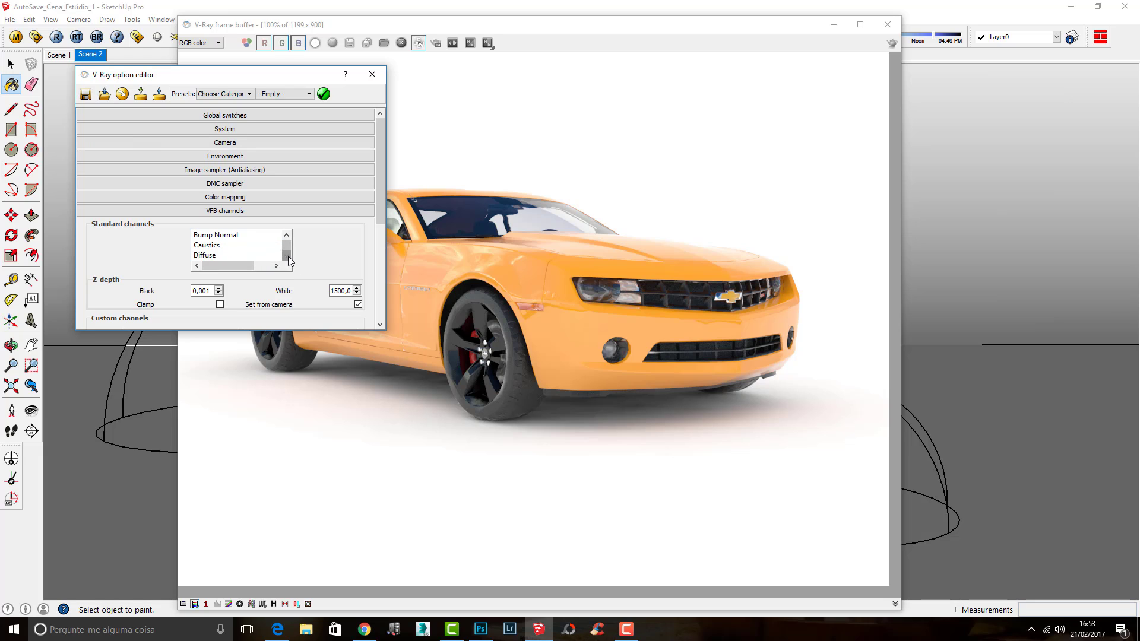
click(288, 257)
click(287, 256)
click(288, 257)
click(288, 257)
click(288, 256)
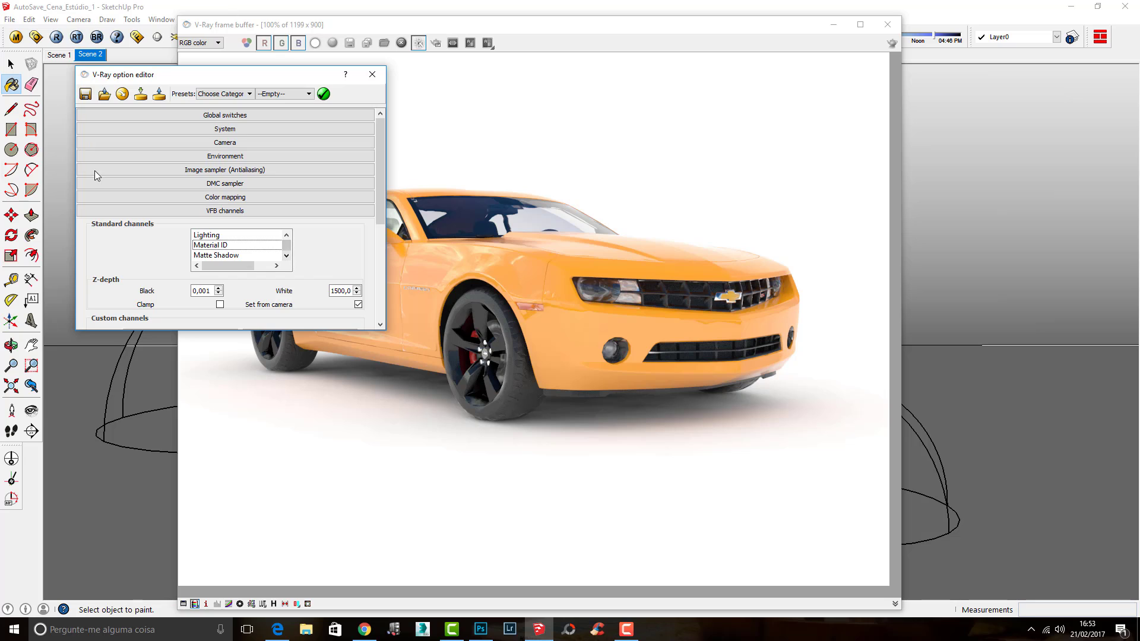
click(223, 246)
click(256, 246)
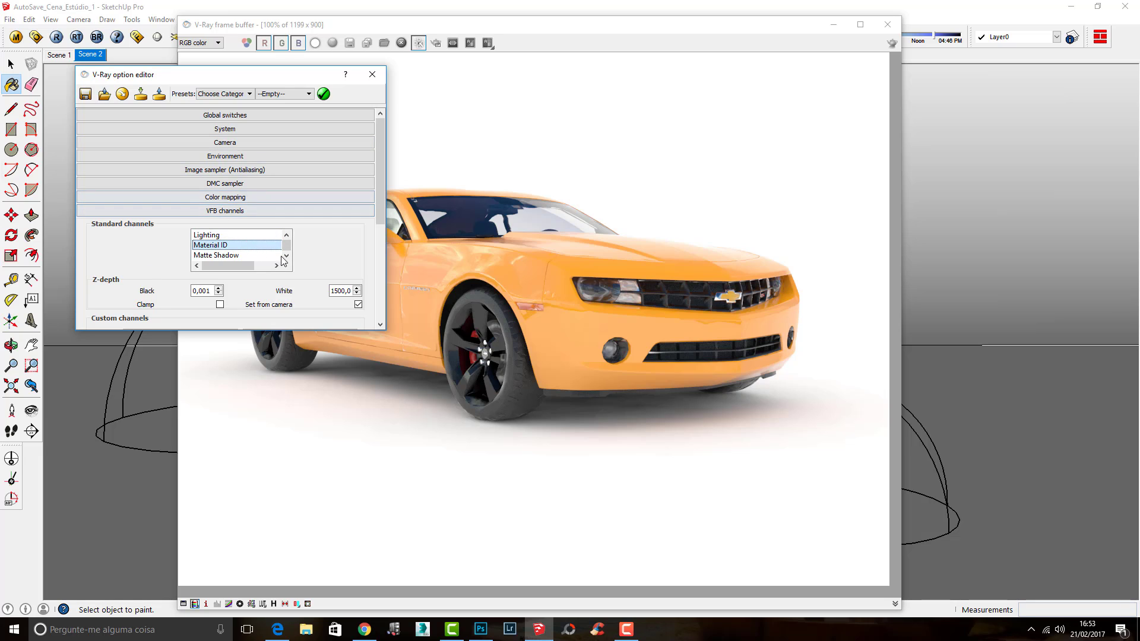
click(227, 213)
click(372, 75)
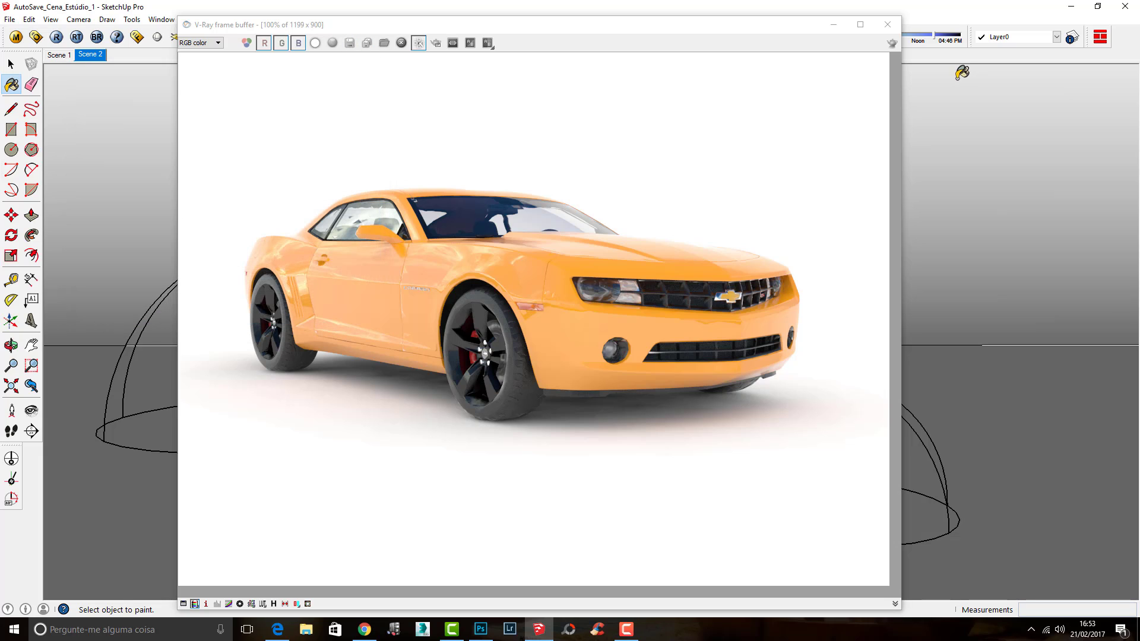
Render the scene again, minimize the progress window and move the frame buffer clear of the main toolbars.
click(893, 43)
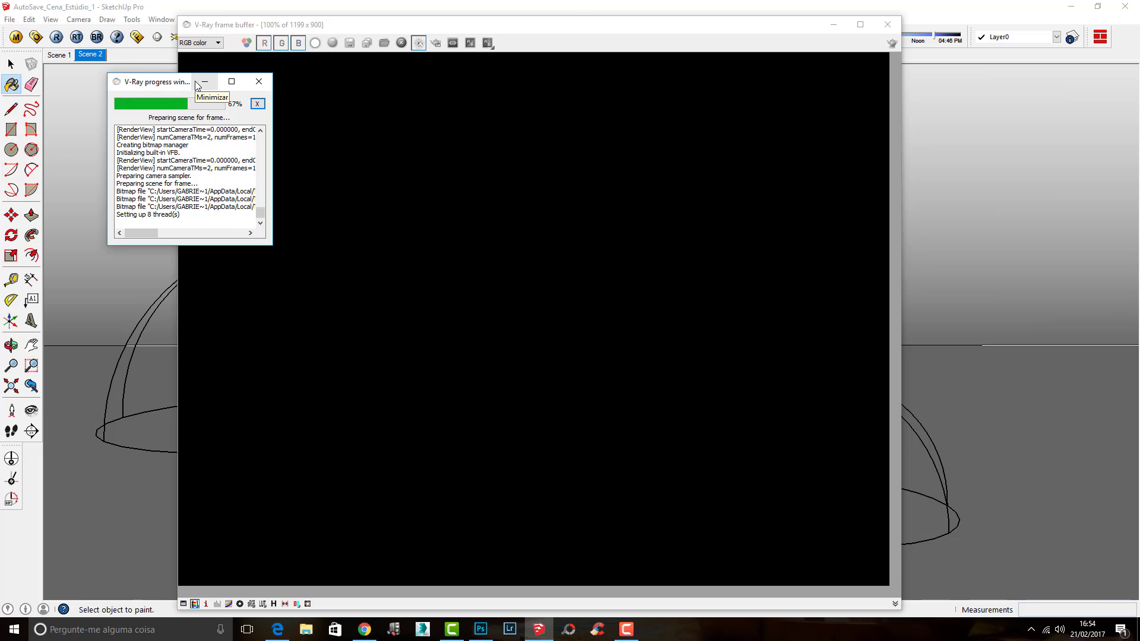
drag(149, 84, 113, 80)
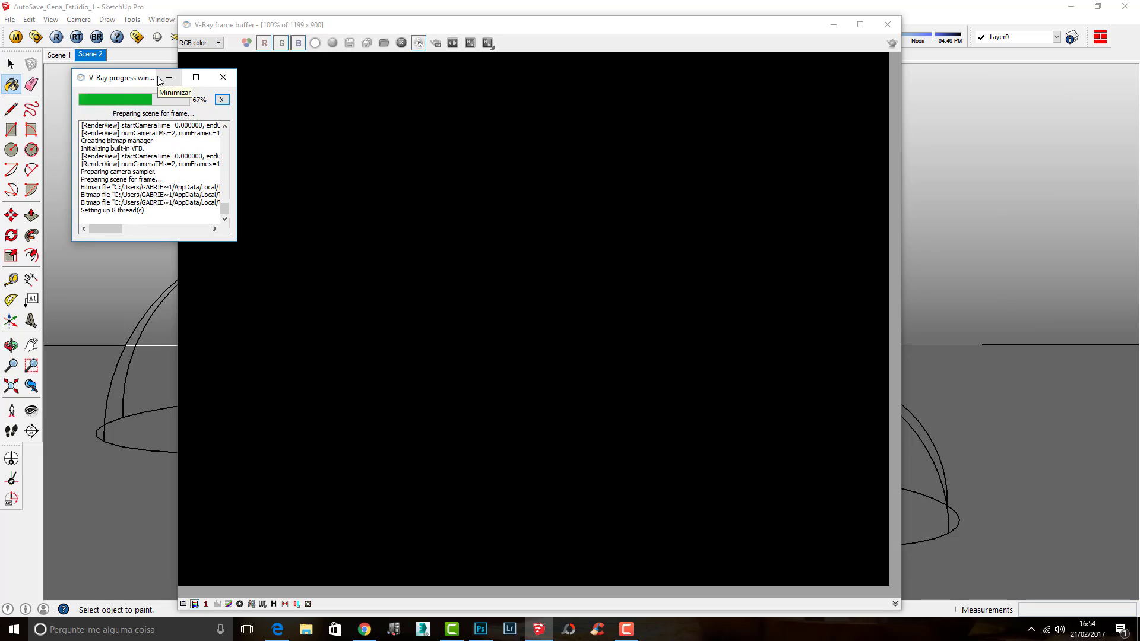
click(161, 79)
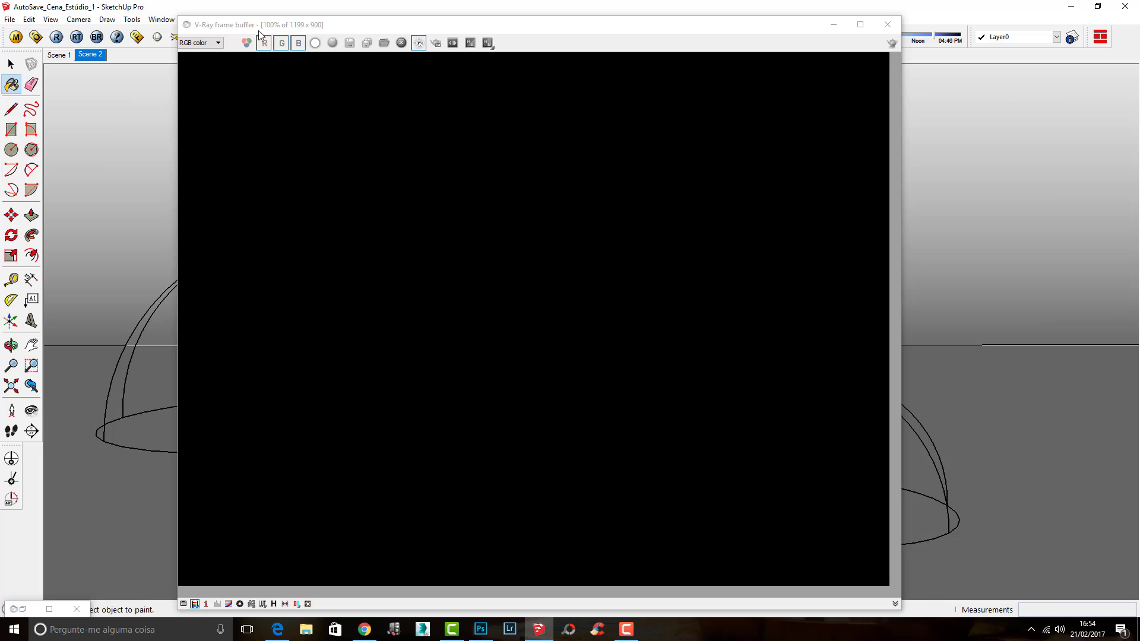
drag(259, 36, 301, 64)
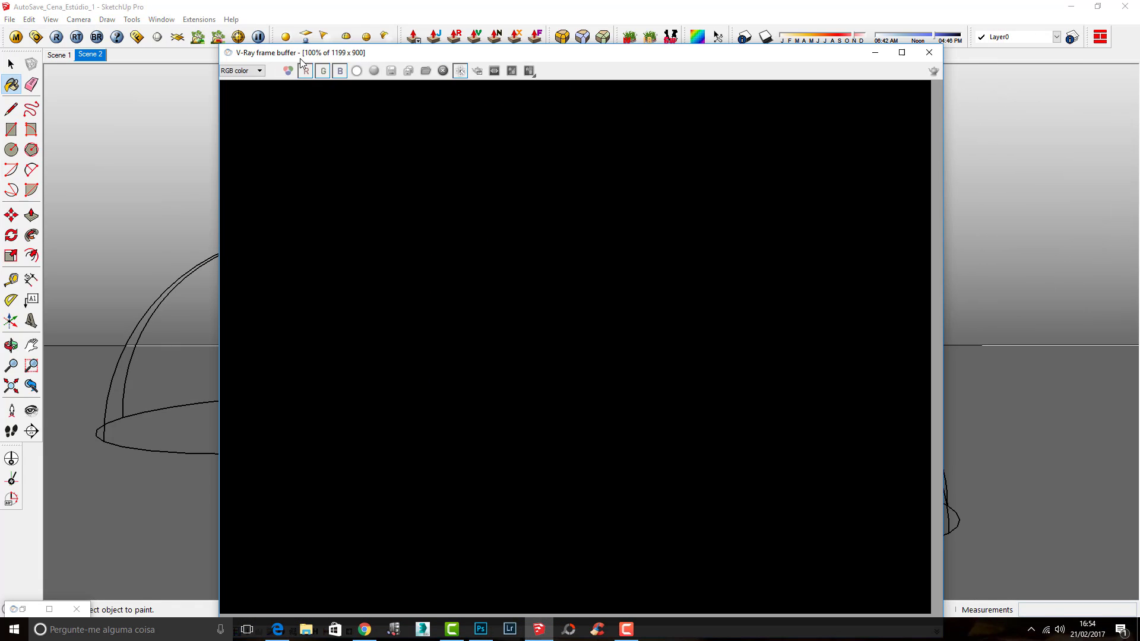
click(28, 606)
click(177, 79)
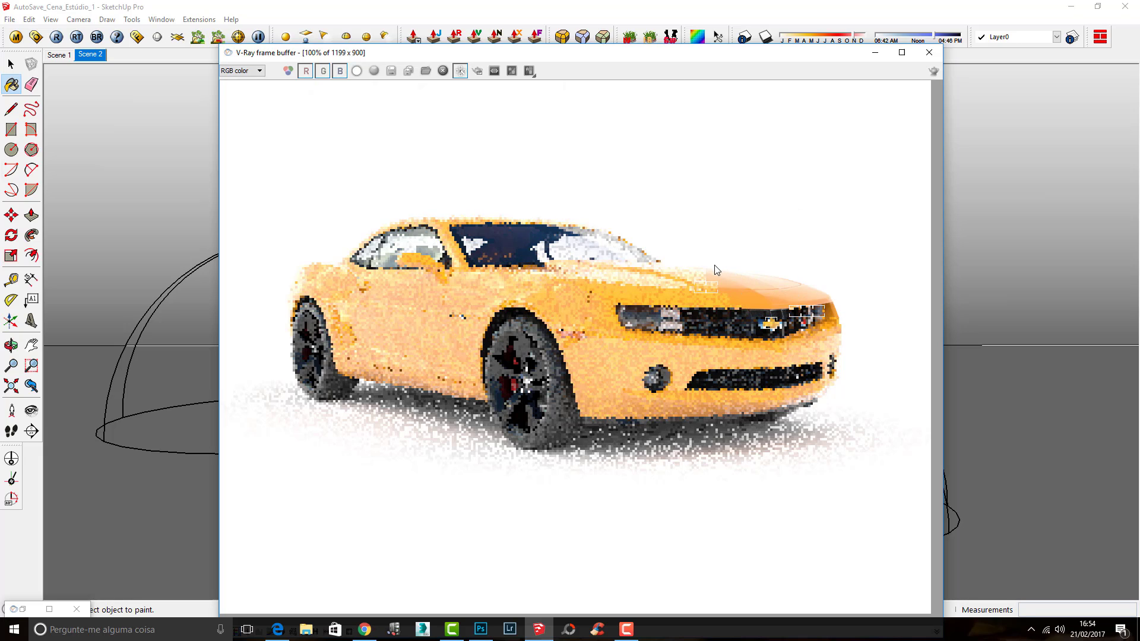
View the Material ID channel of the render in progress and return to the RGB color channel.
scroll(631, 269, up, 1)
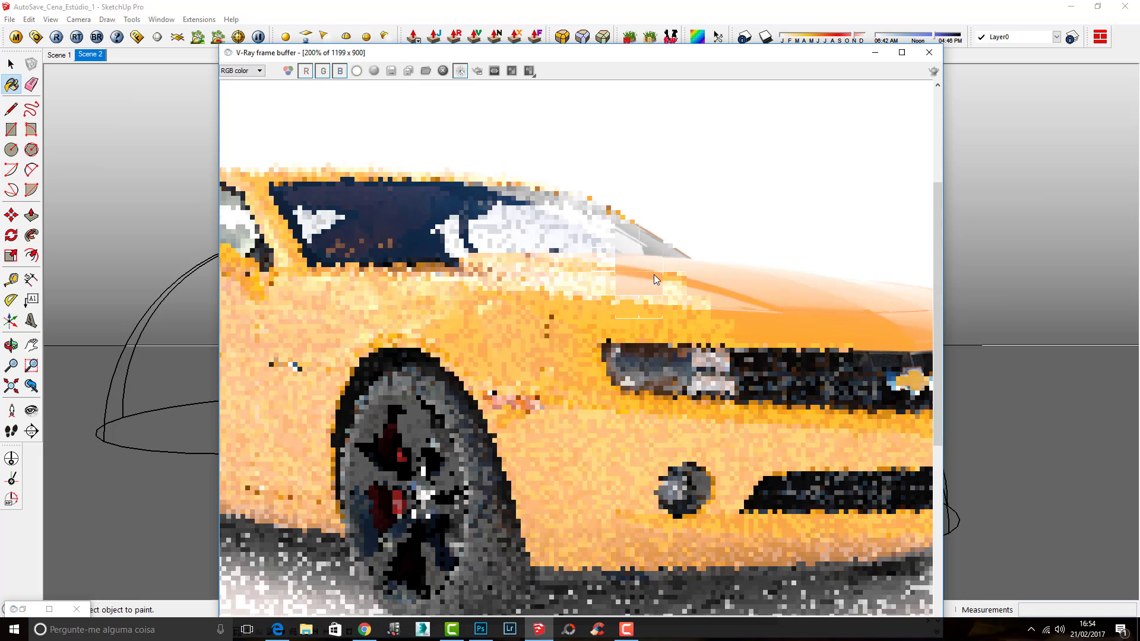
scroll(654, 275, down, 1)
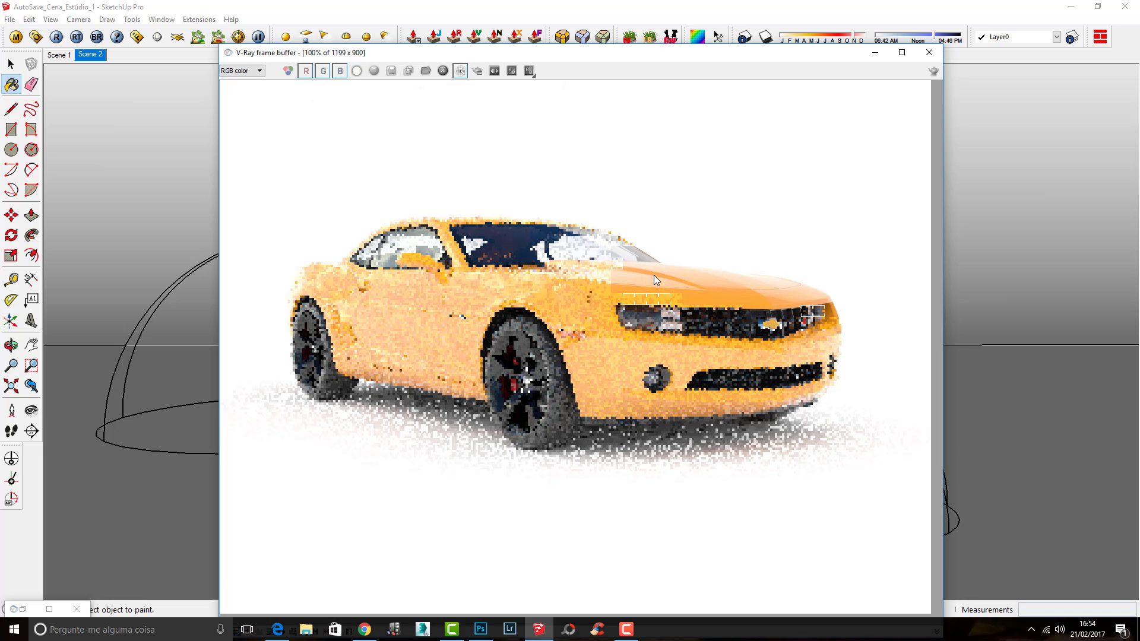
click(240, 72)
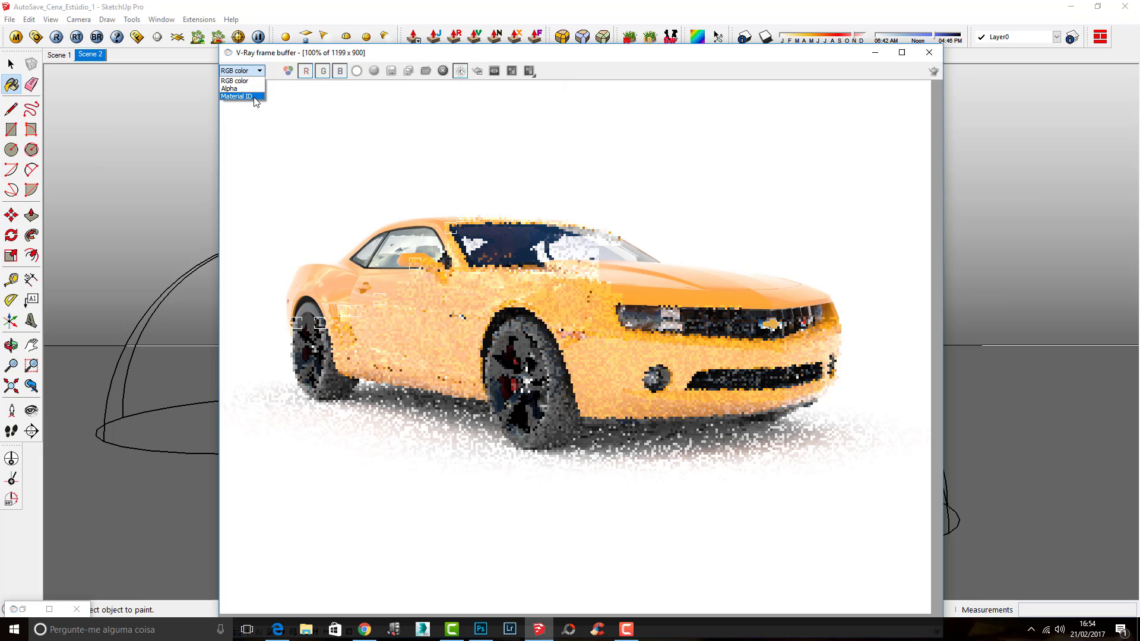
click(238, 97)
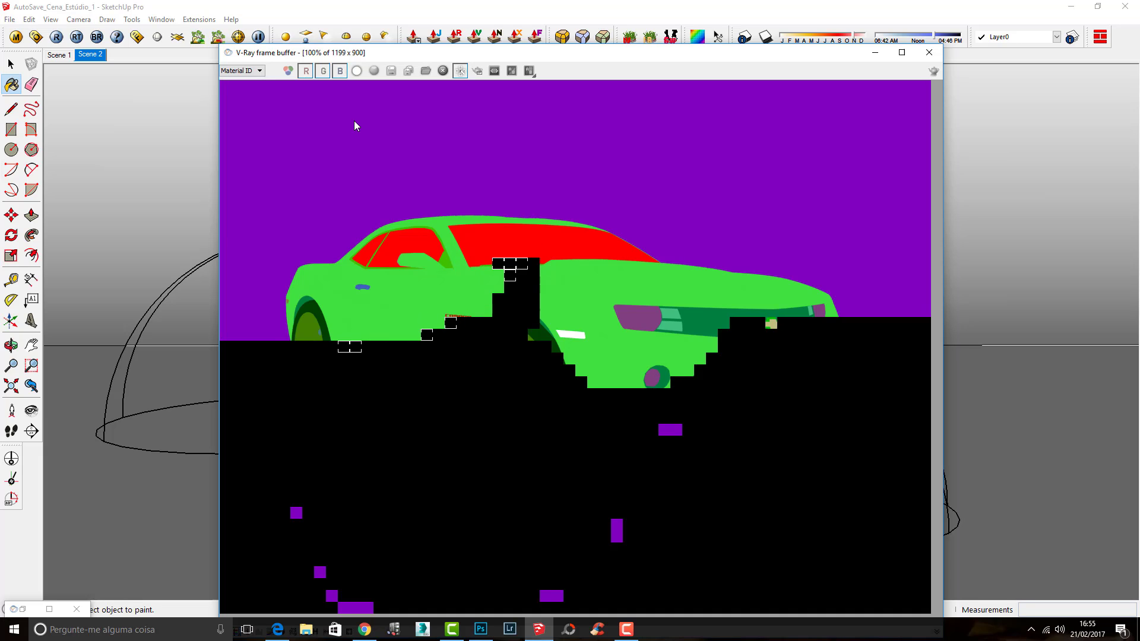
click(242, 71)
click(237, 80)
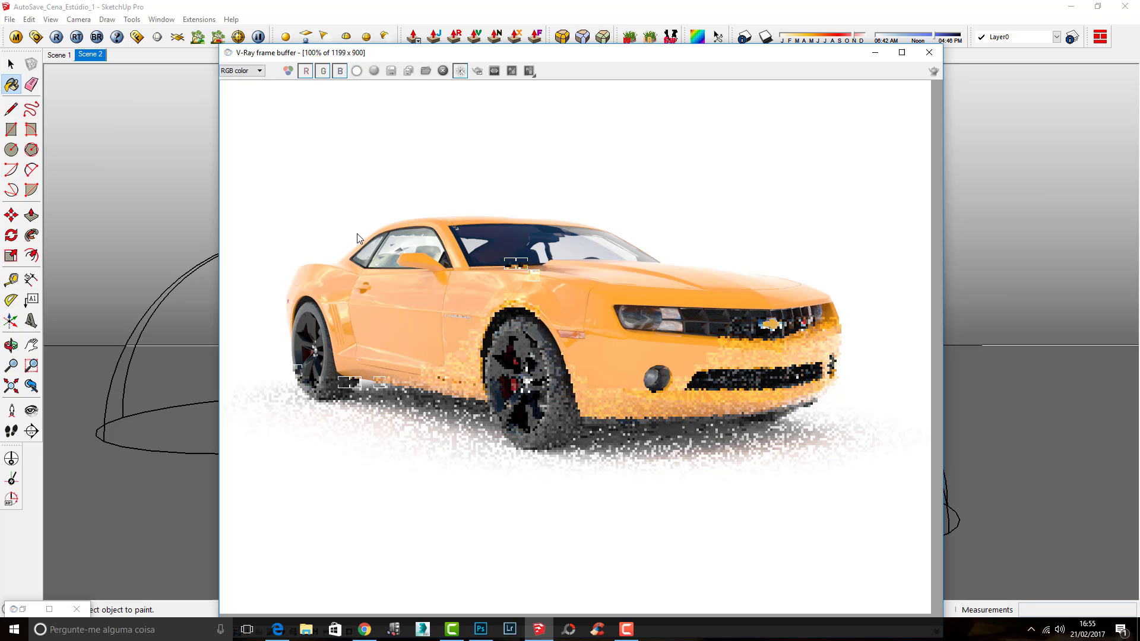
Examine the car's door and side panels close up in the RGB render and return to the full view.
scroll(393, 317, up, 1)
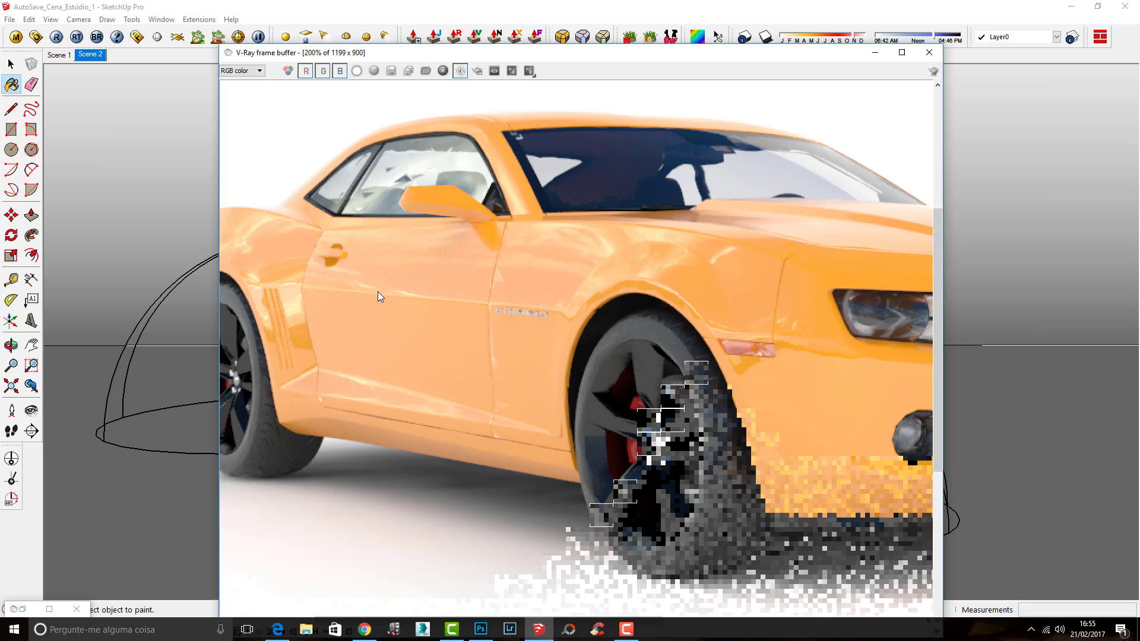
scroll(300, 296, up, 1)
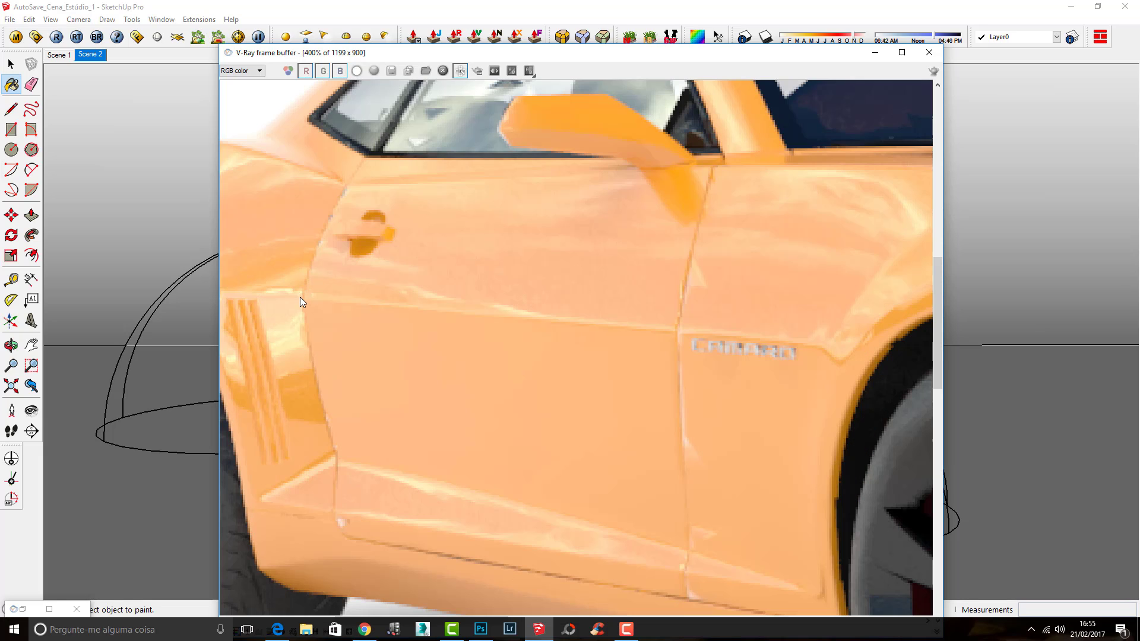
scroll(300, 297, down, 1)
scroll(301, 298, down, 1)
scroll(607, 336, down, 1)
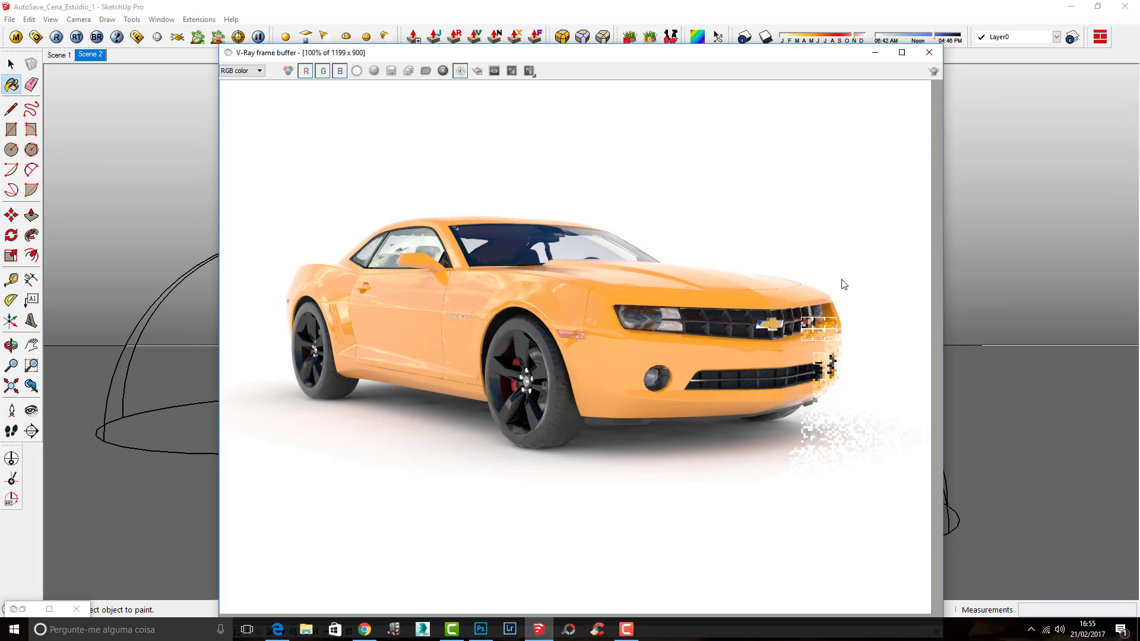
Check the completed Material ID pass of the car and switch the display back to RGB color.
click(251, 76)
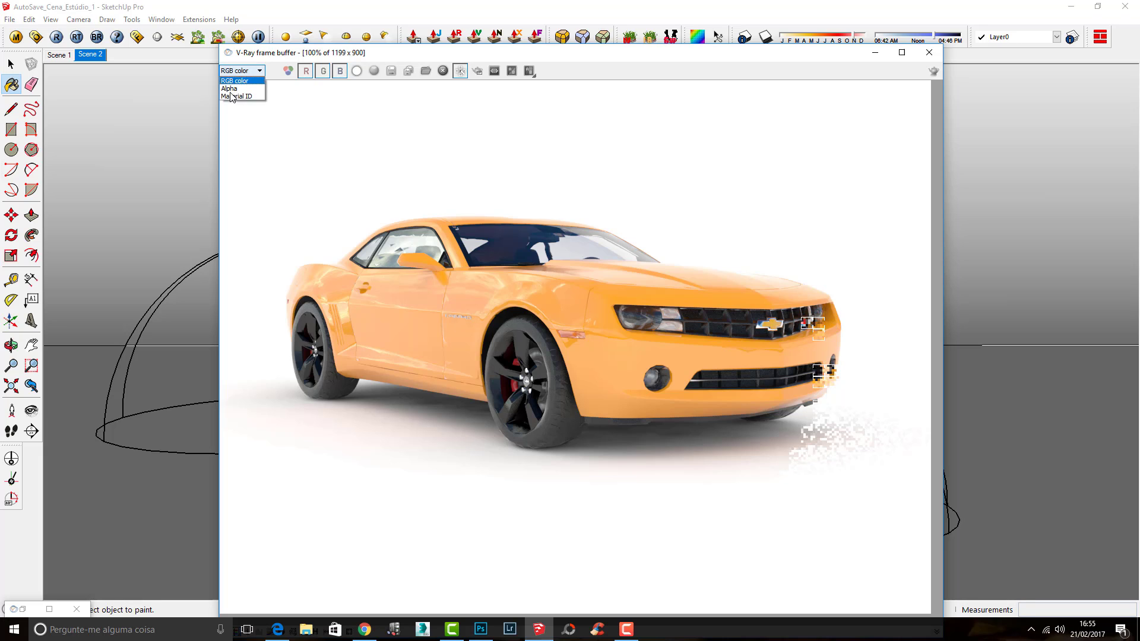
click(237, 98)
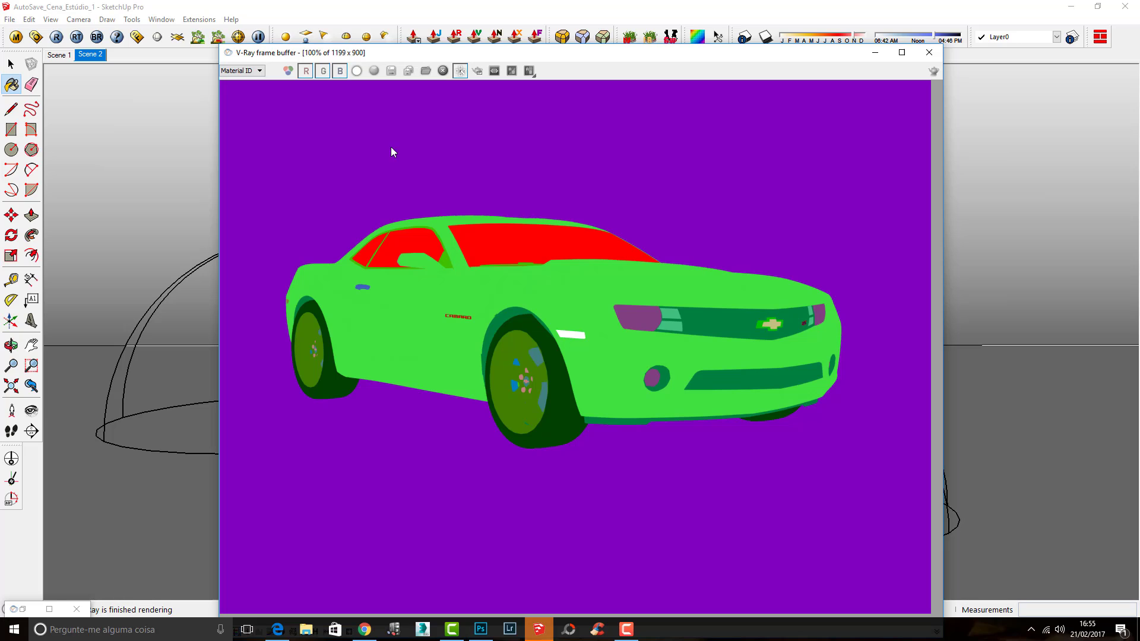
click(241, 72)
click(241, 81)
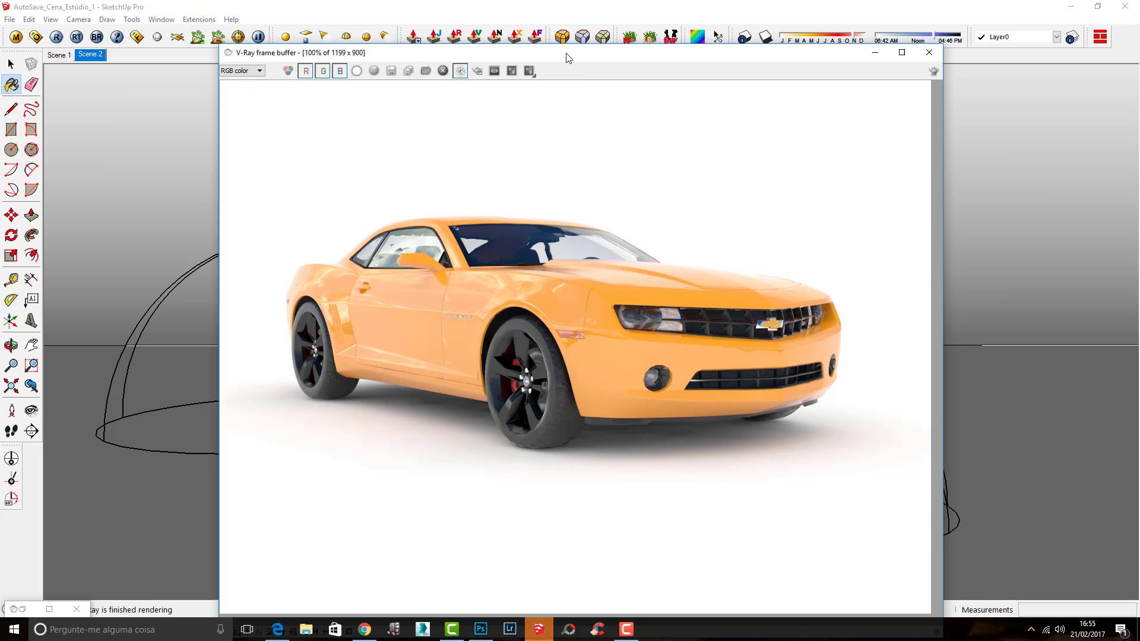
Start saving the RGB render and create a desktop folder named TESTE MATERIAL ID in the save dialog.
click(391, 71)
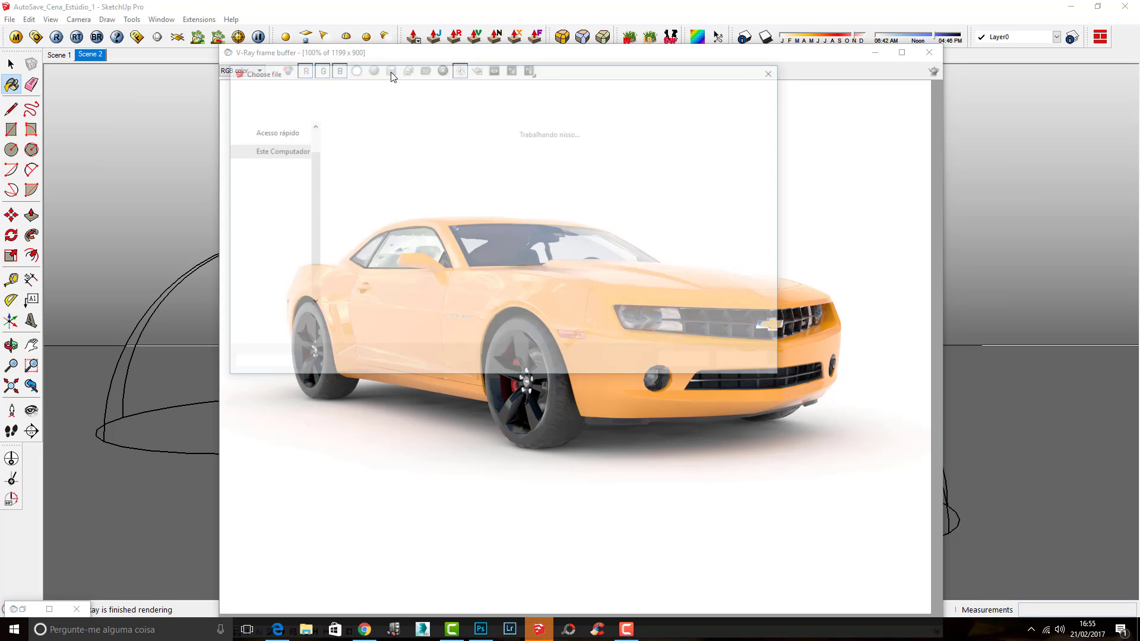
scroll(275, 191, up, 1)
click(276, 149)
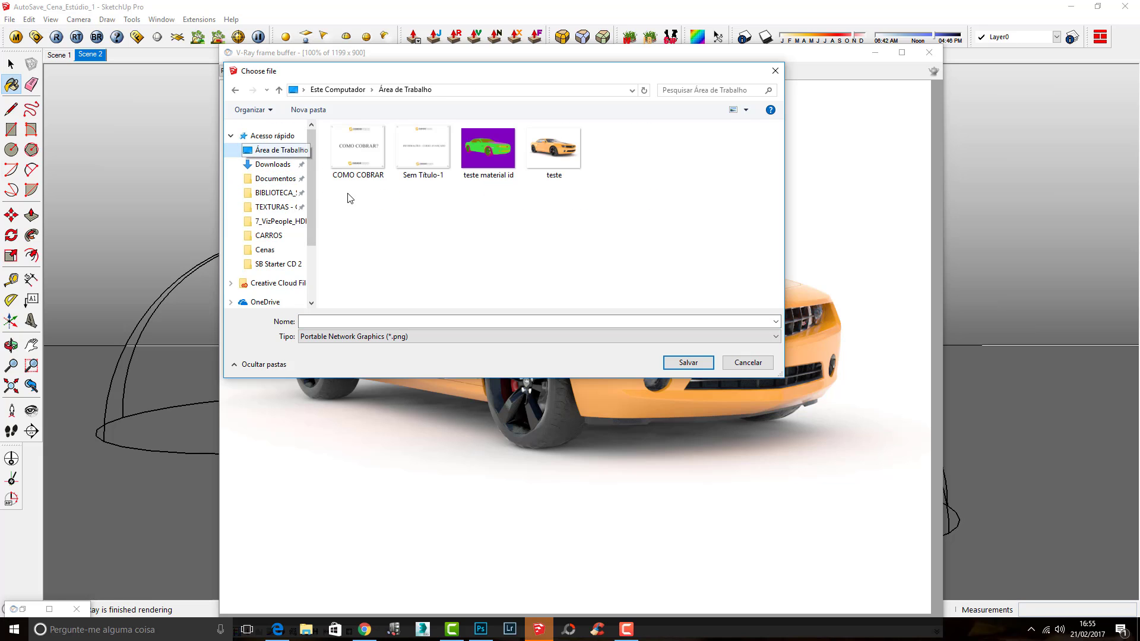
right_click(375, 217)
mouse_move(439, 329)
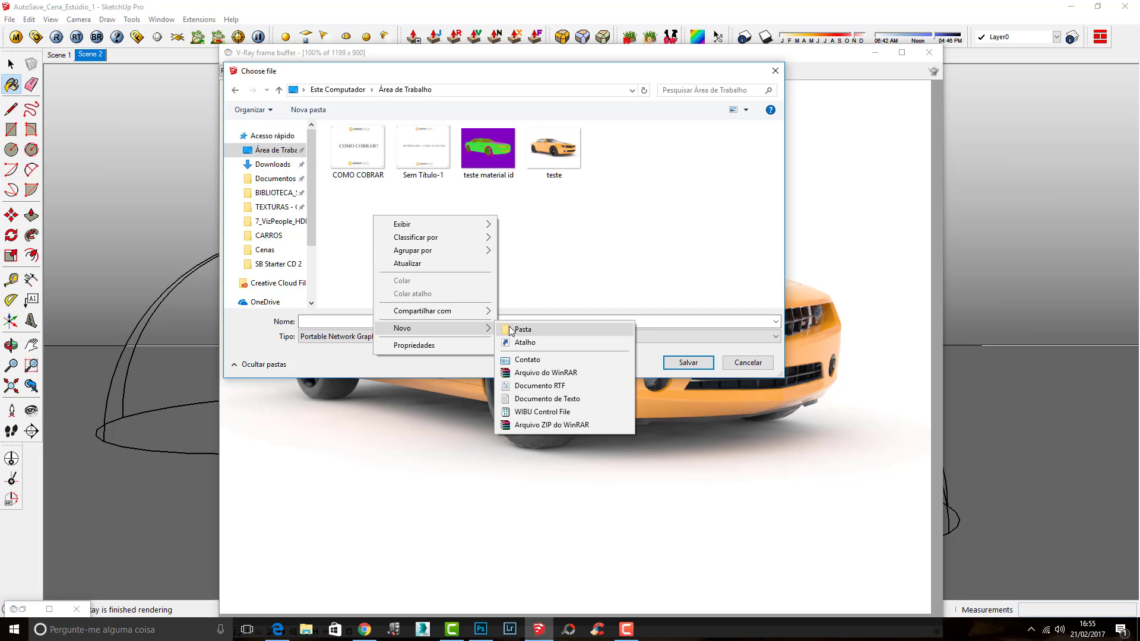
click(523, 329)
text(TESTE)
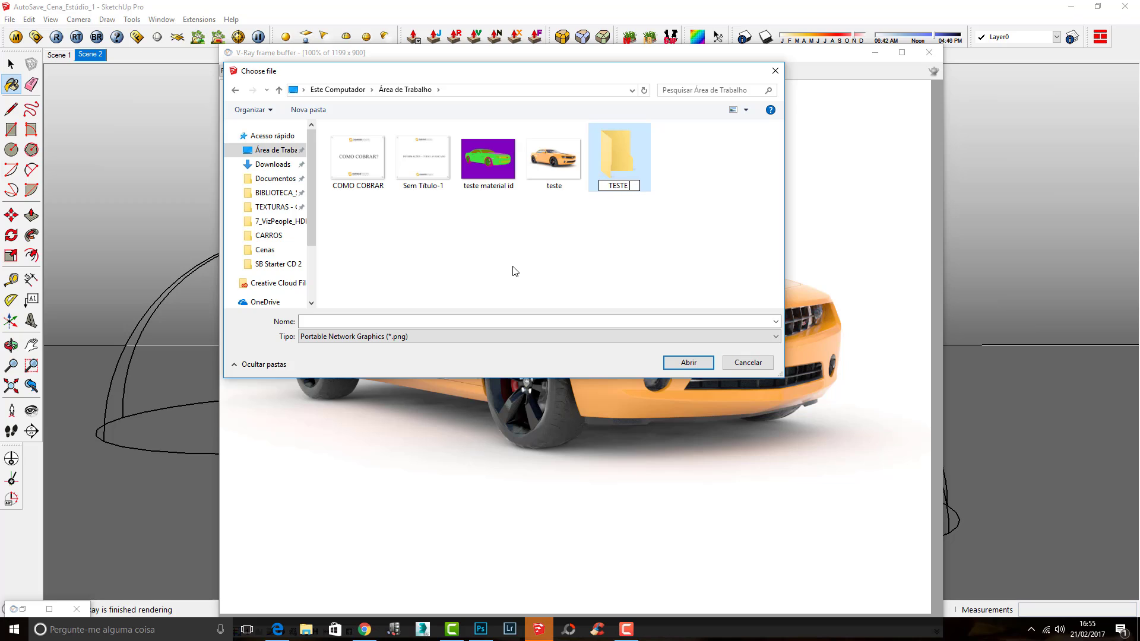
text( MATERIAL DI)
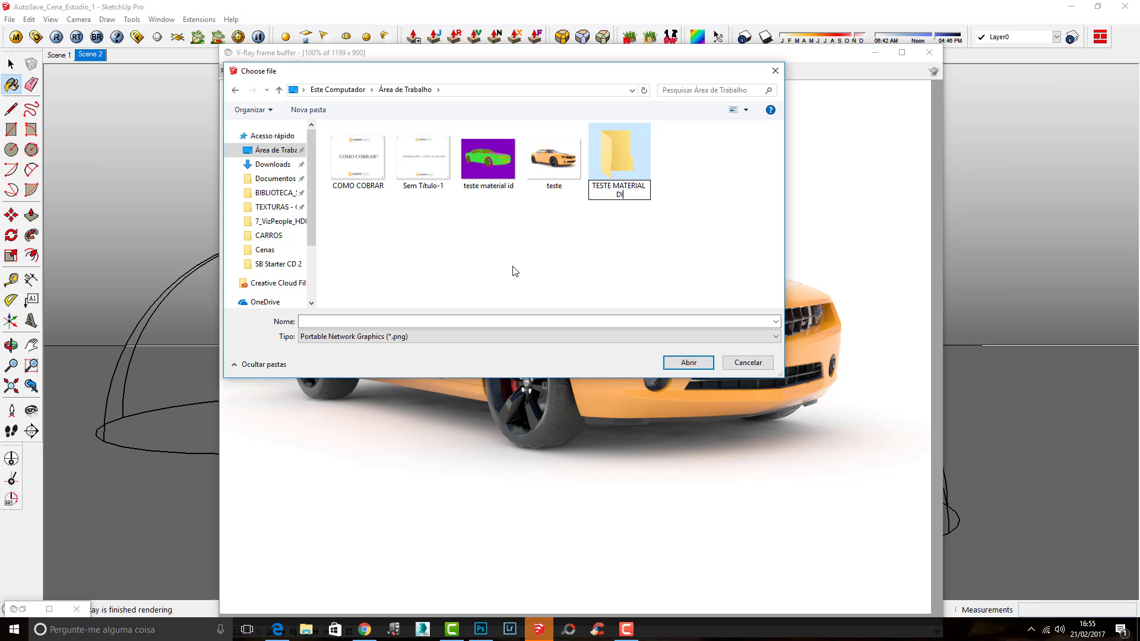
key(BackSpace)
key(BackSpace)
text(ID)
key(Return)
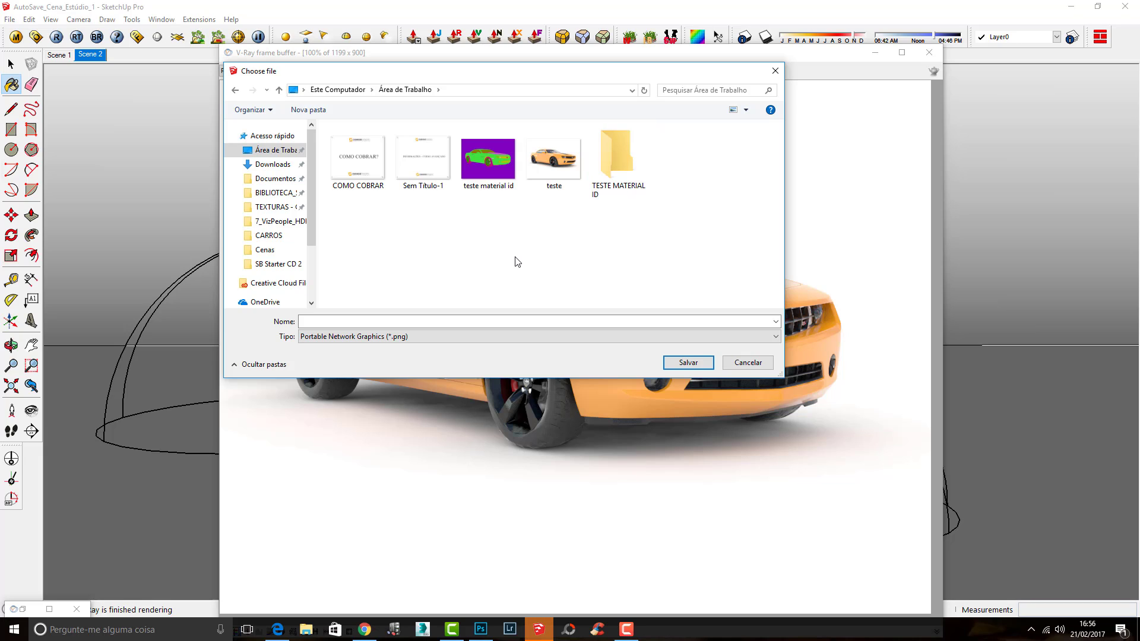
Save the RGB render as the PNG "Teste 01" inside the TESTE MATERIAL ID folder.
double_click(631, 169)
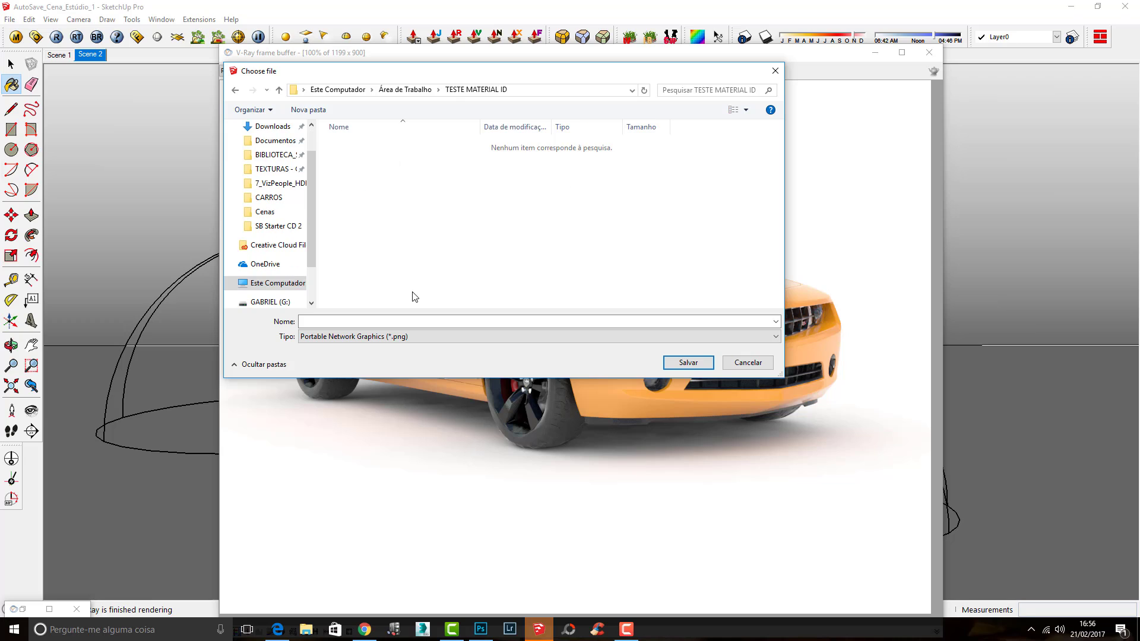
click(386, 320)
text(tES)
key(BackSpace)
key(BackSpace)
key(BackSpace)
text(Tes)
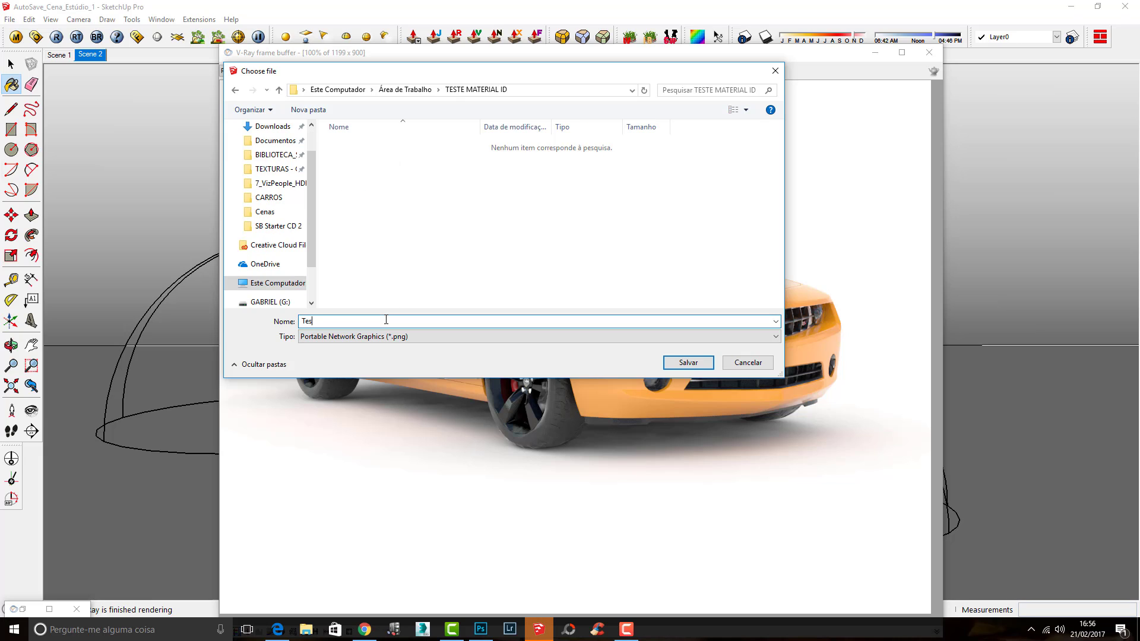
text(te 01)
key(Return)
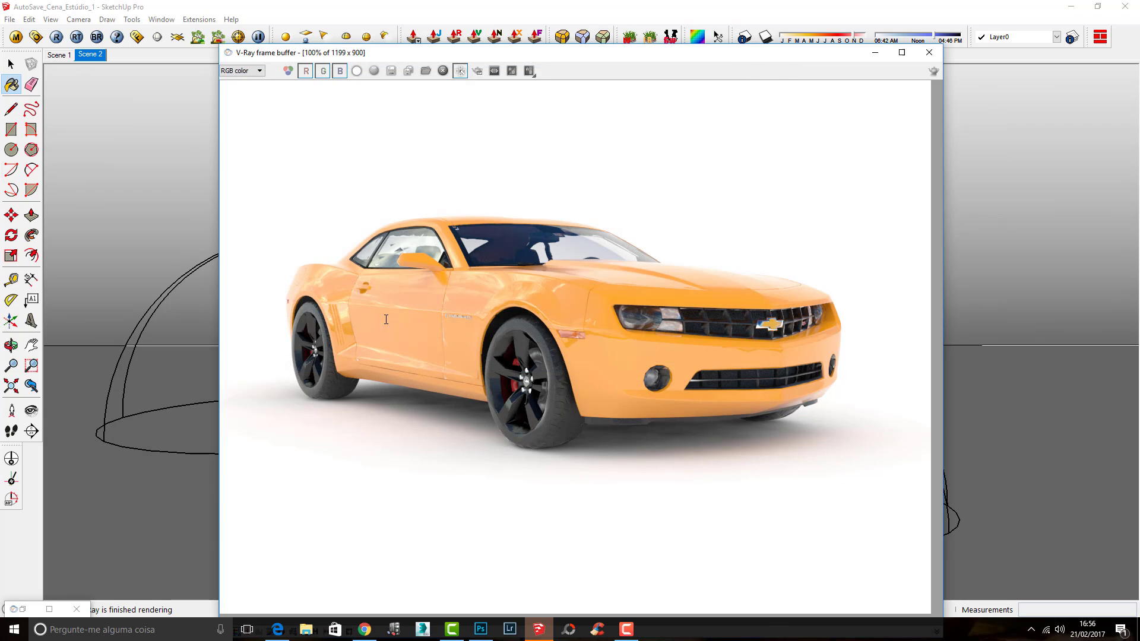
Switch to File Explorer, view the saved Teste 01 image in the TESTE MATERIAL ID desktop folder, and return to the frame buffer.
click(310, 635)
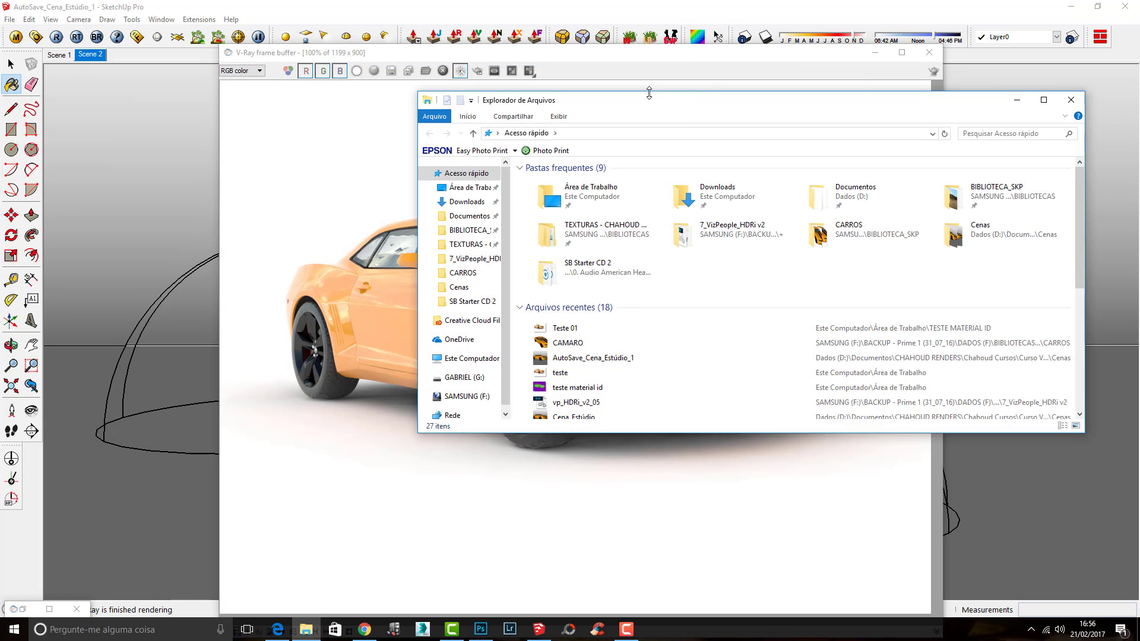
click(469, 187)
double_click(551, 196)
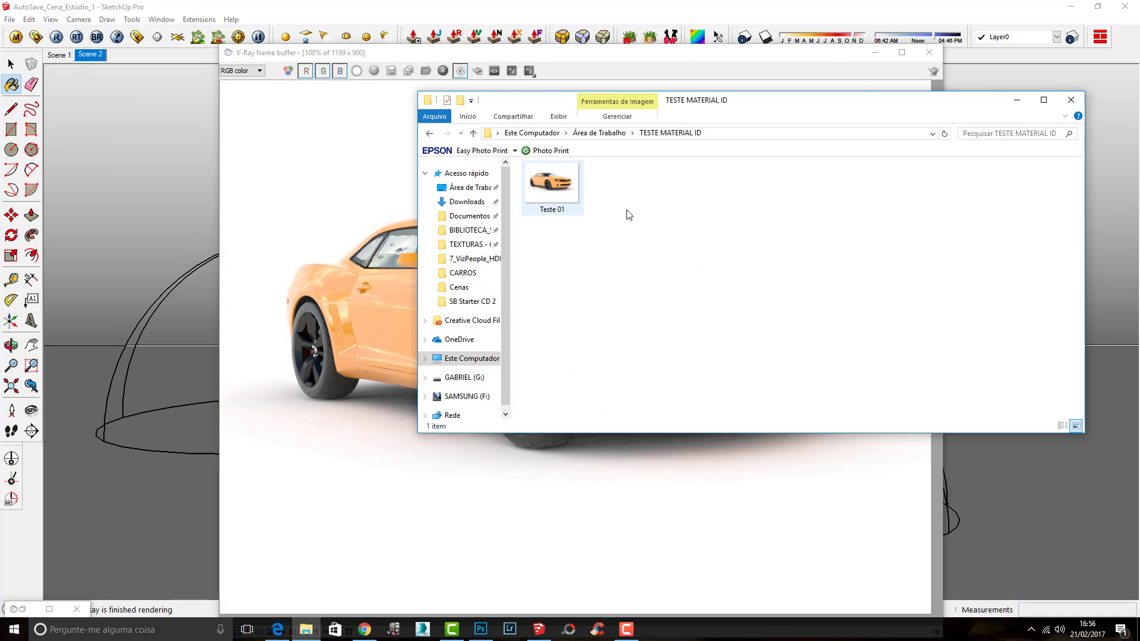
double_click(565, 176)
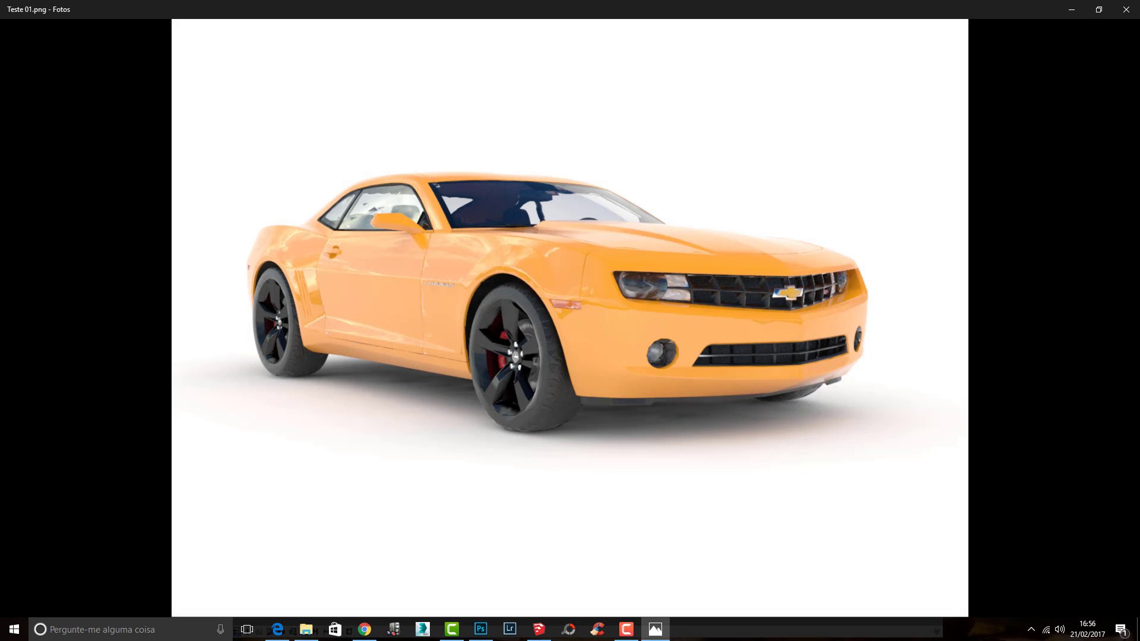
click(1126, 9)
click(1018, 99)
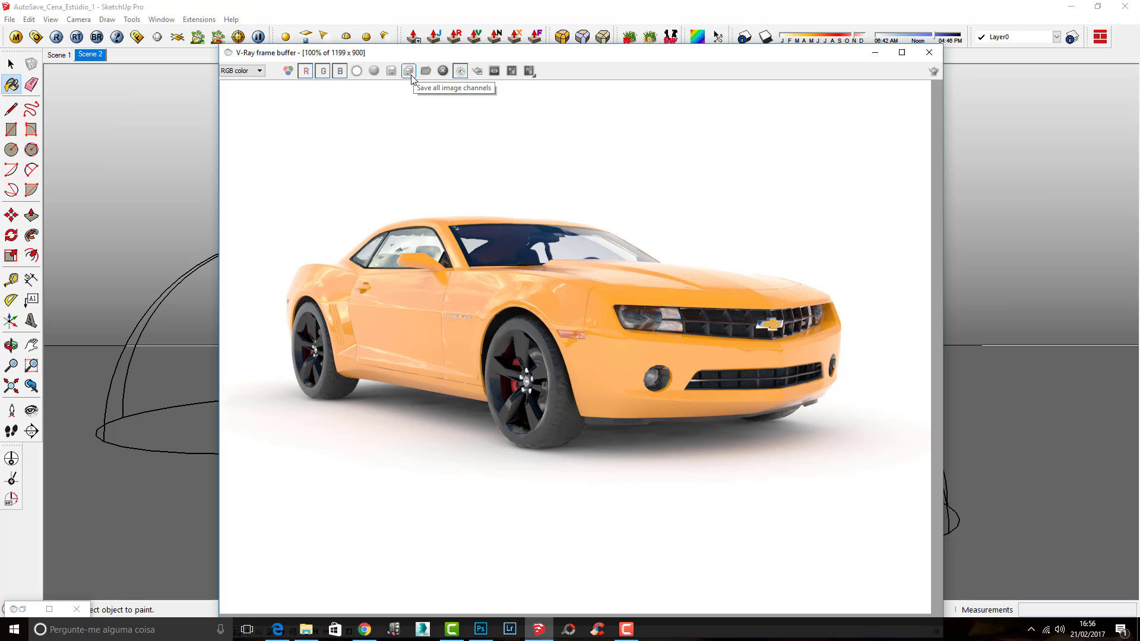
View the render's Alpha and Material ID channels in the frame buffer and return to the RGB color channel.
click(237, 71)
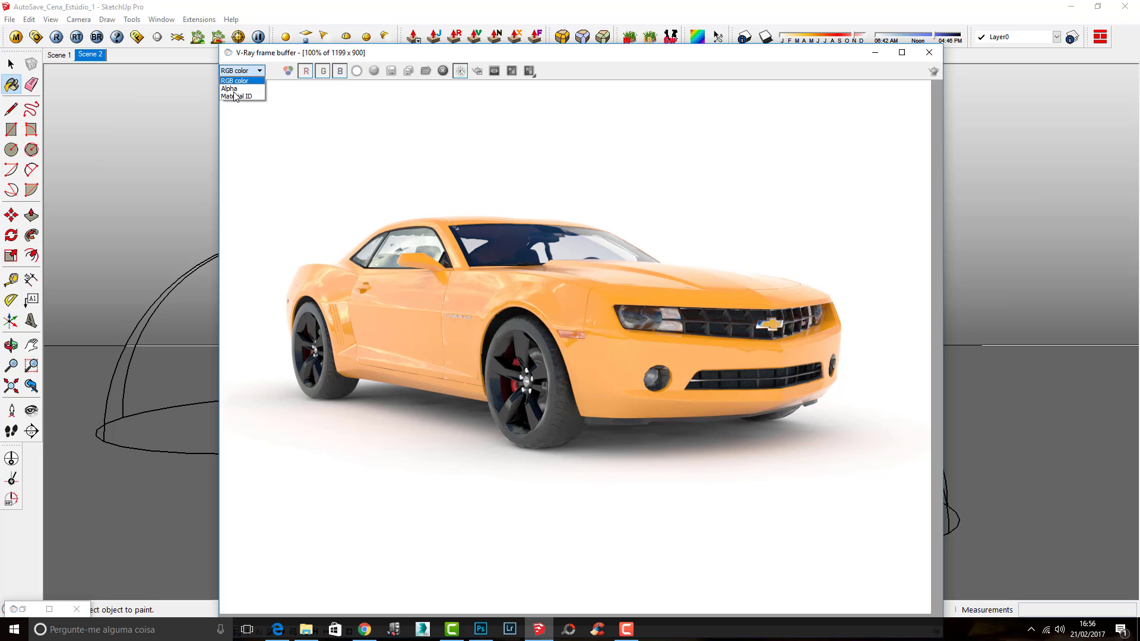
click(242, 83)
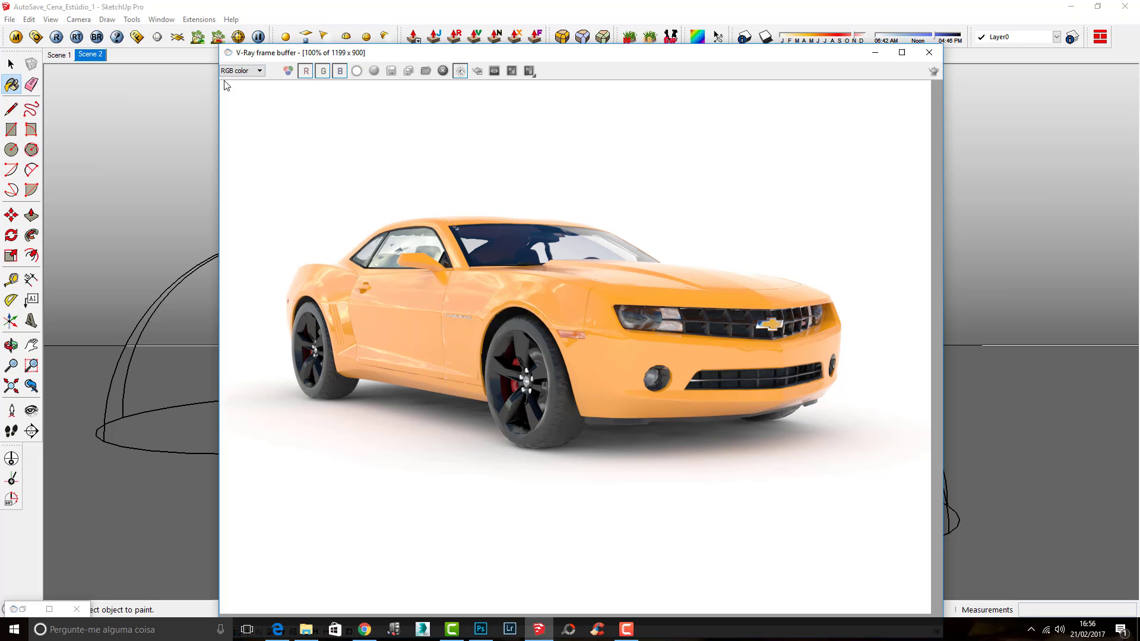
click(239, 73)
click(240, 89)
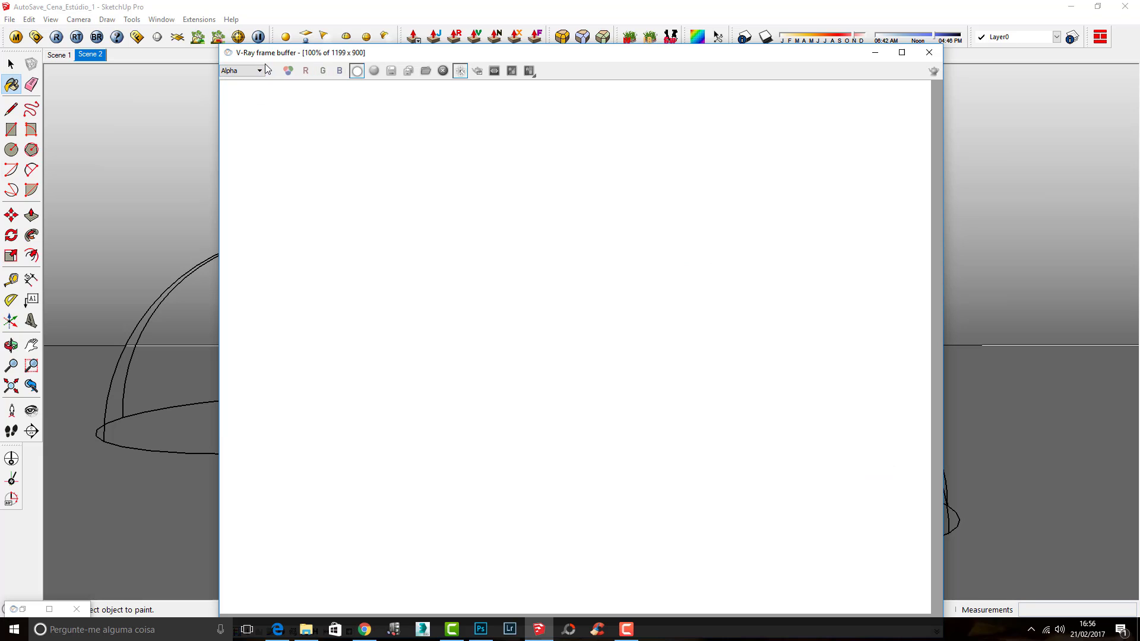
click(243, 71)
click(229, 90)
click(244, 72)
click(237, 95)
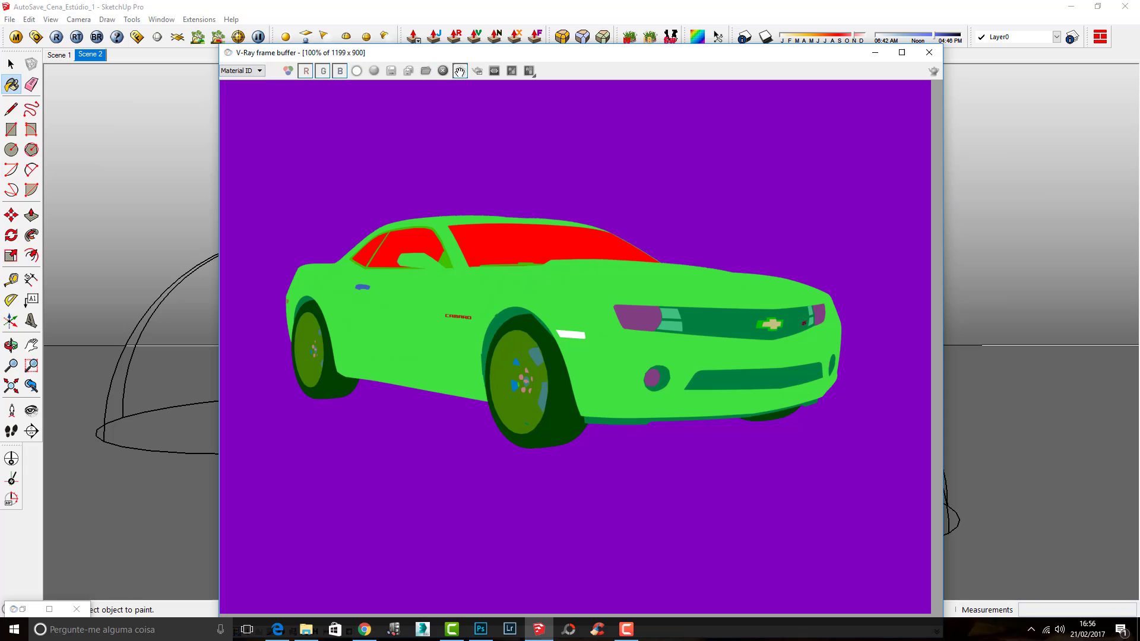
click(240, 73)
click(238, 82)
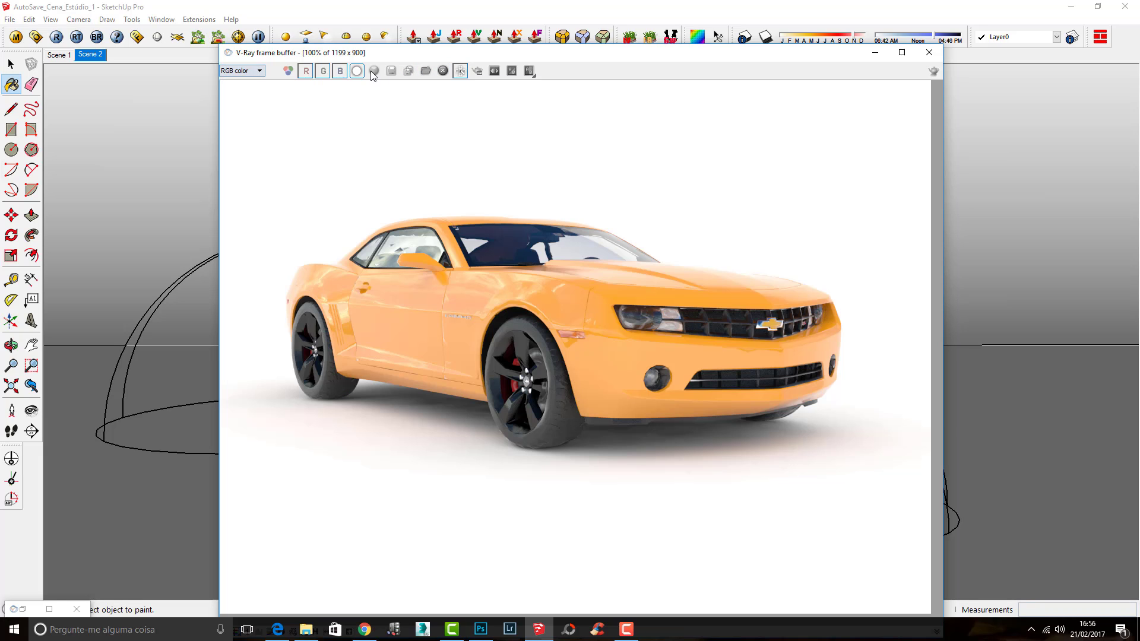
Save all image channels of the render as PNG files named "teste 02" in the TESTE MATERIAL ID folder.
click(413, 74)
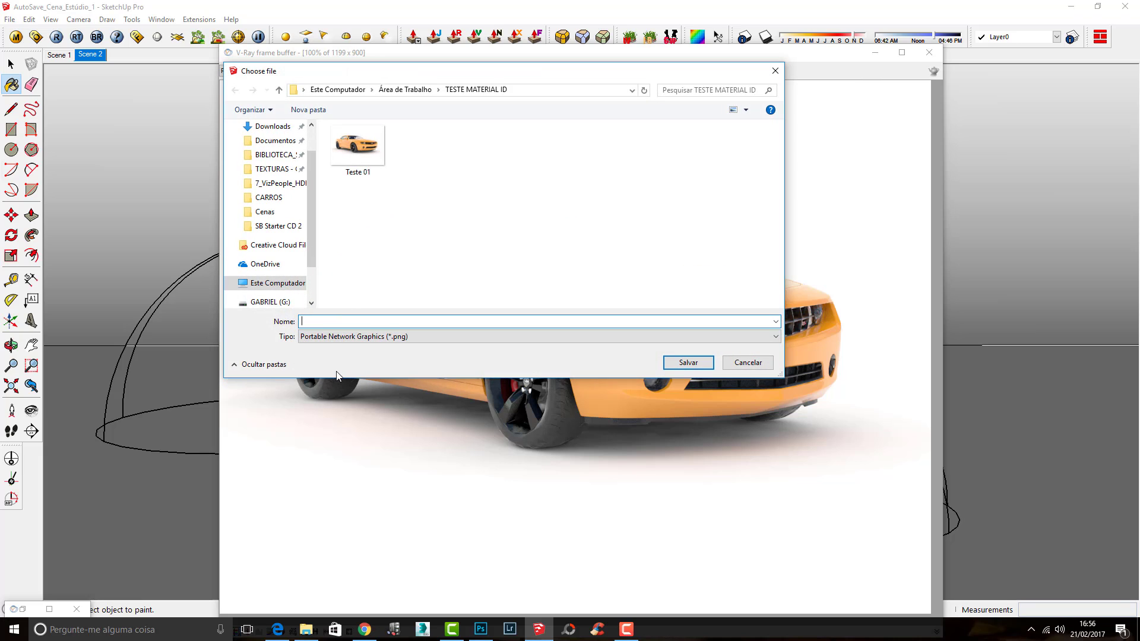
text(teste 0)
key(Return)
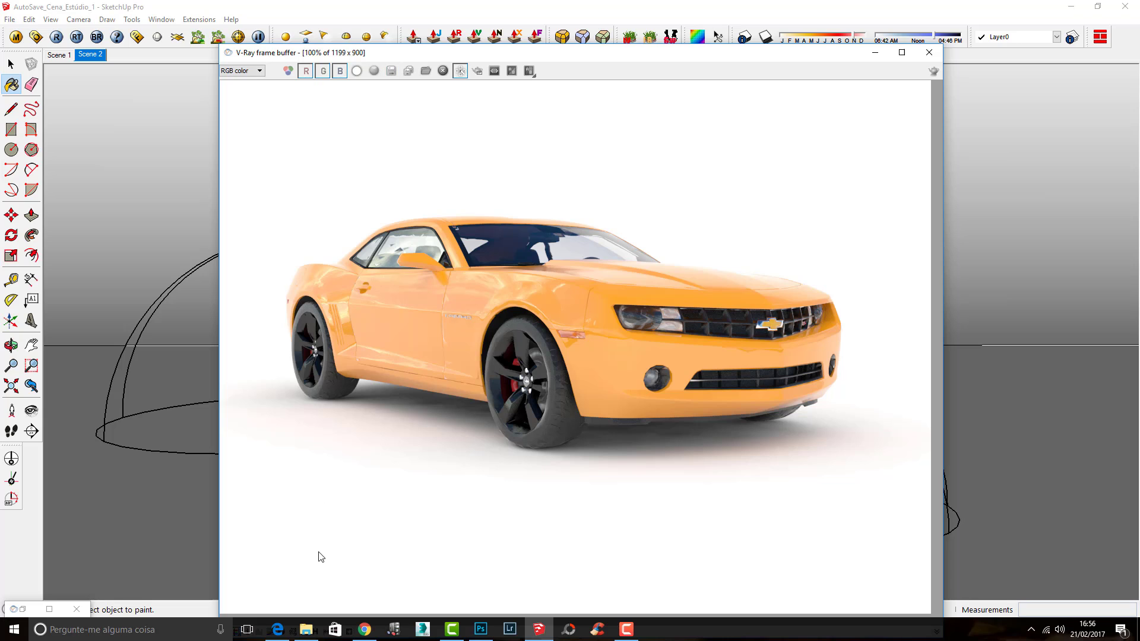
Switch to File Explorer, maximize the TESTE MATERIAL ID folder window and view the saved teste 02 image.
click(314, 630)
click(662, 351)
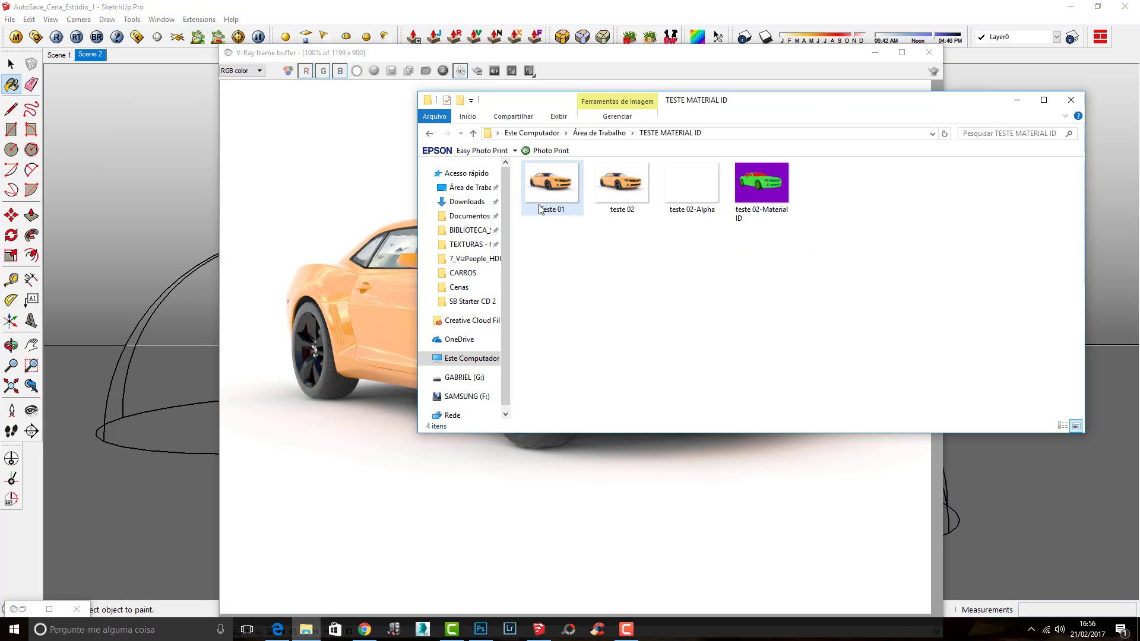
double_click(769, 101)
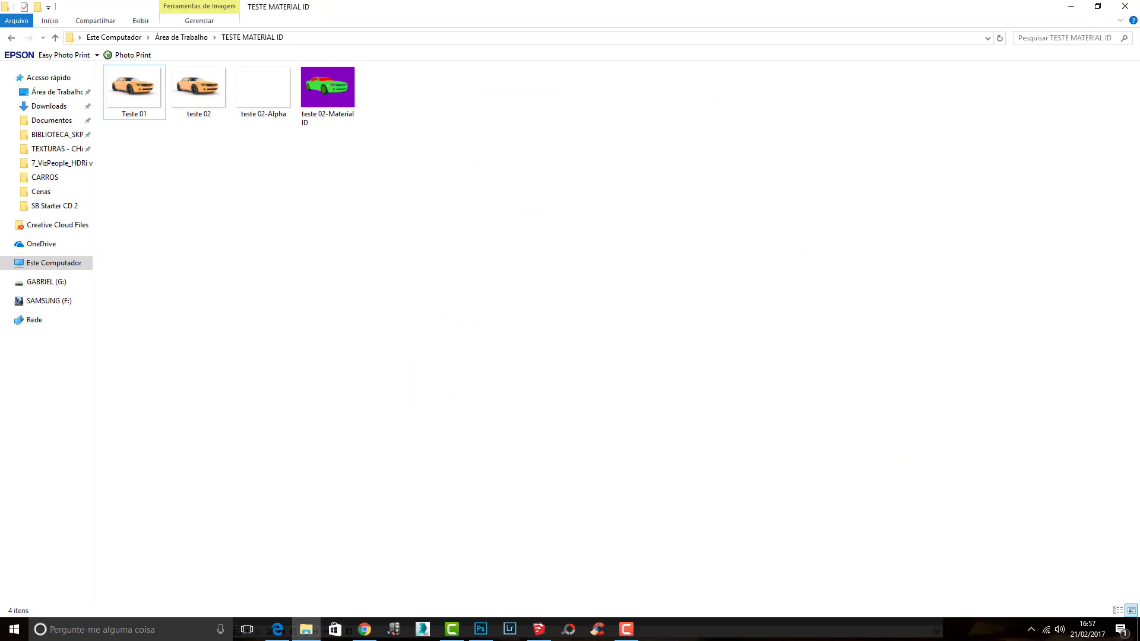
click(202, 95)
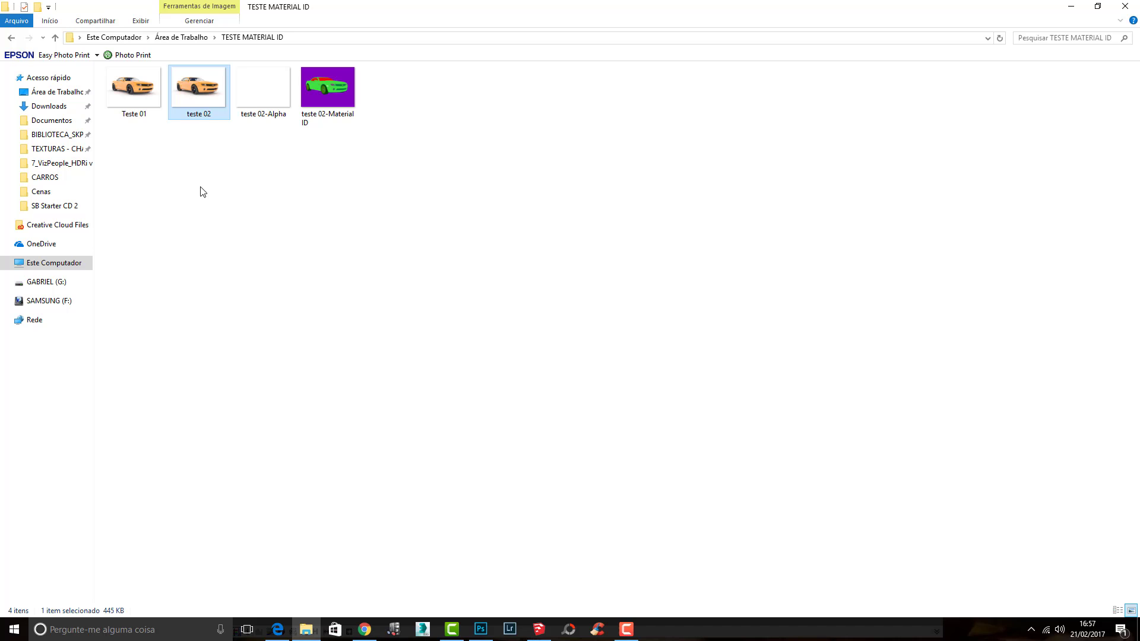
double_click(199, 93)
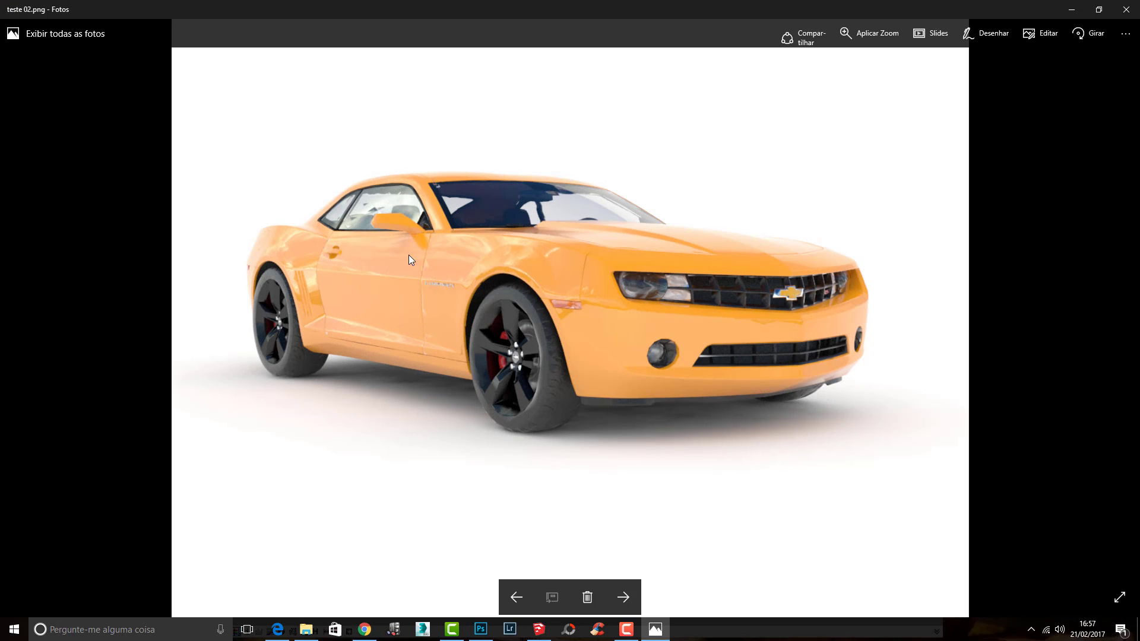
click(1127, 9)
View the saved teste 02-Material ID image, minimize the folder window and close the V-Ray frame buffer.
click(278, 104)
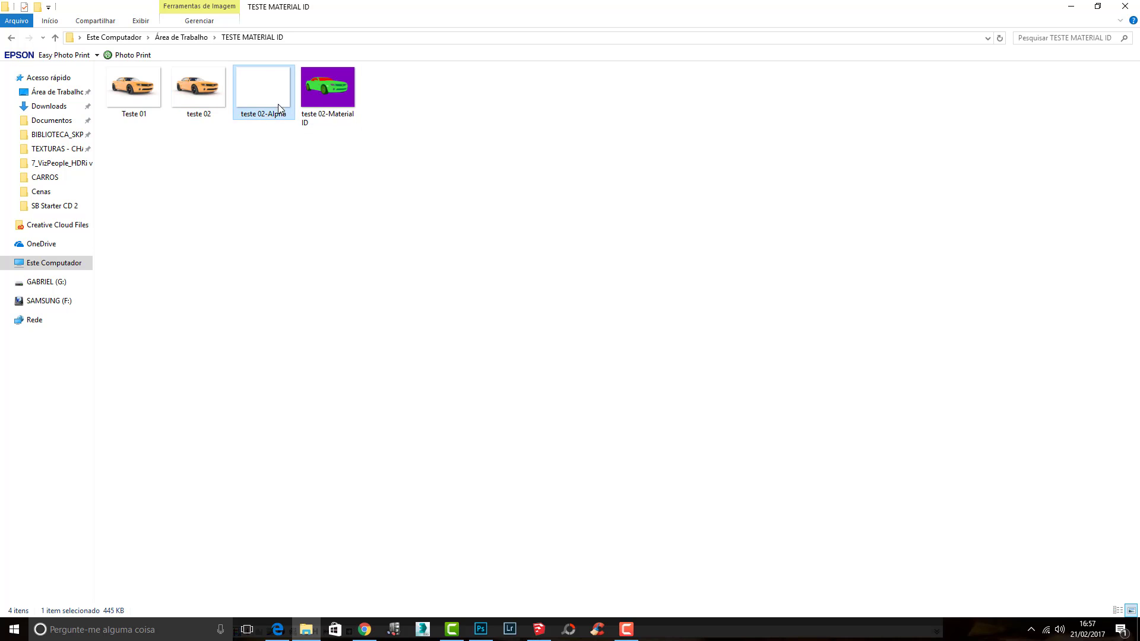
double_click(335, 98)
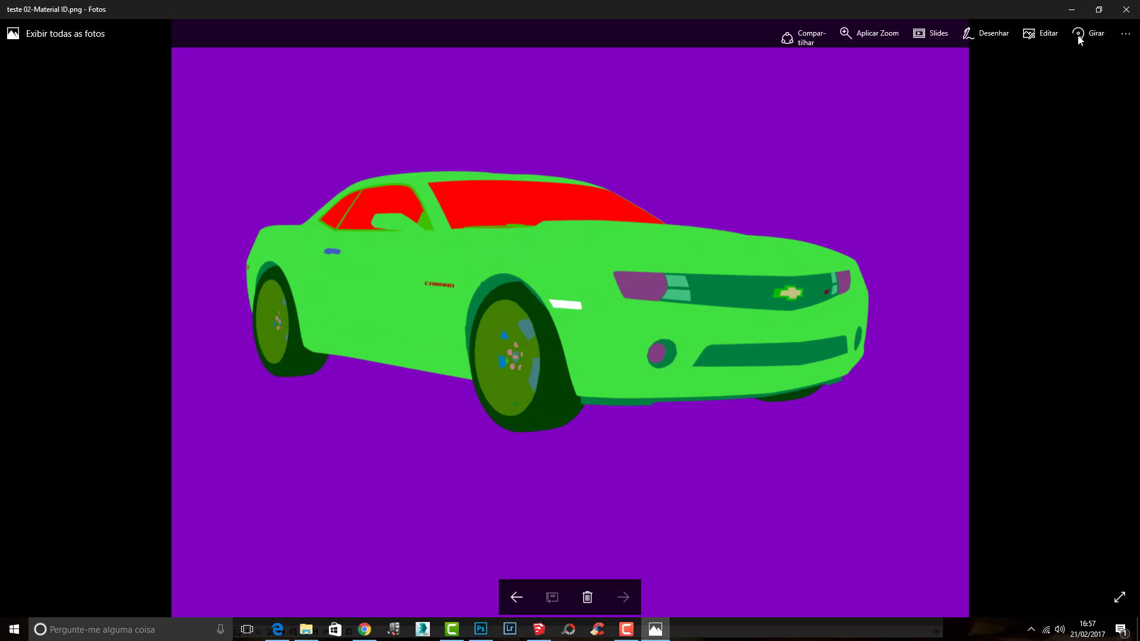
click(1126, 9)
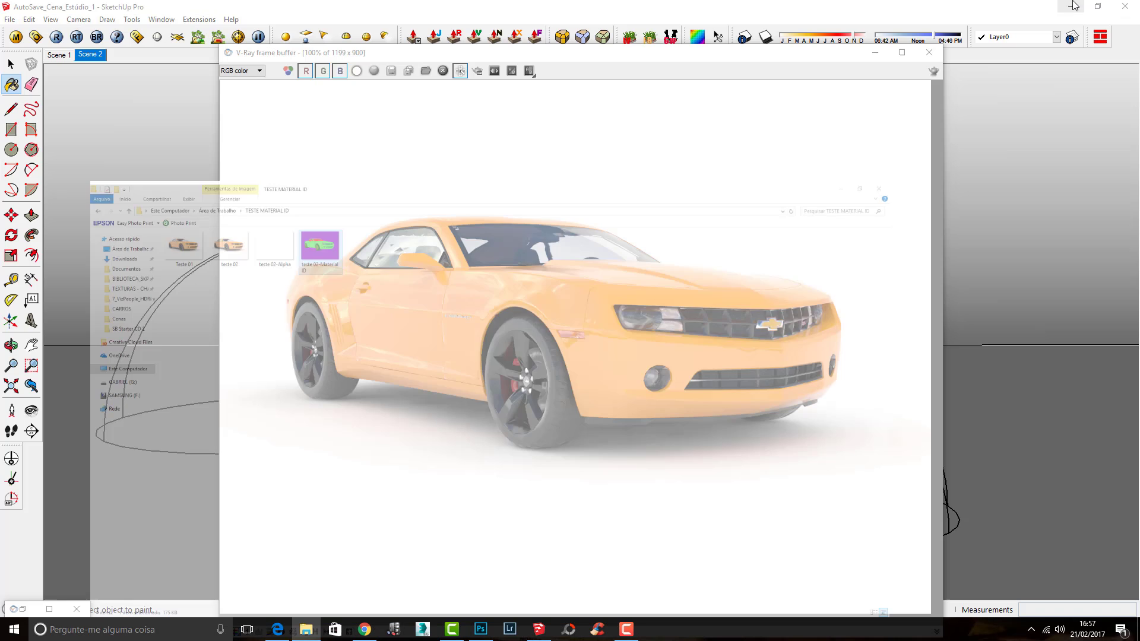
click(1071, 6)
click(929, 53)
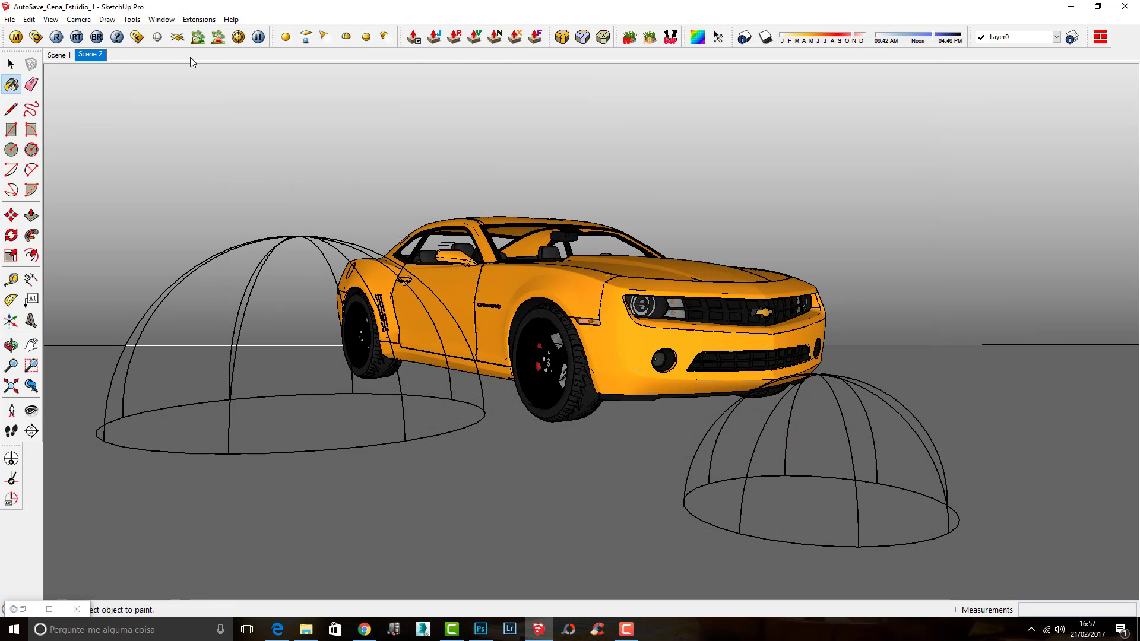
Set the ID Color of the tyre1 material to light cyan in the V-Ray material editor.
click(11, 85)
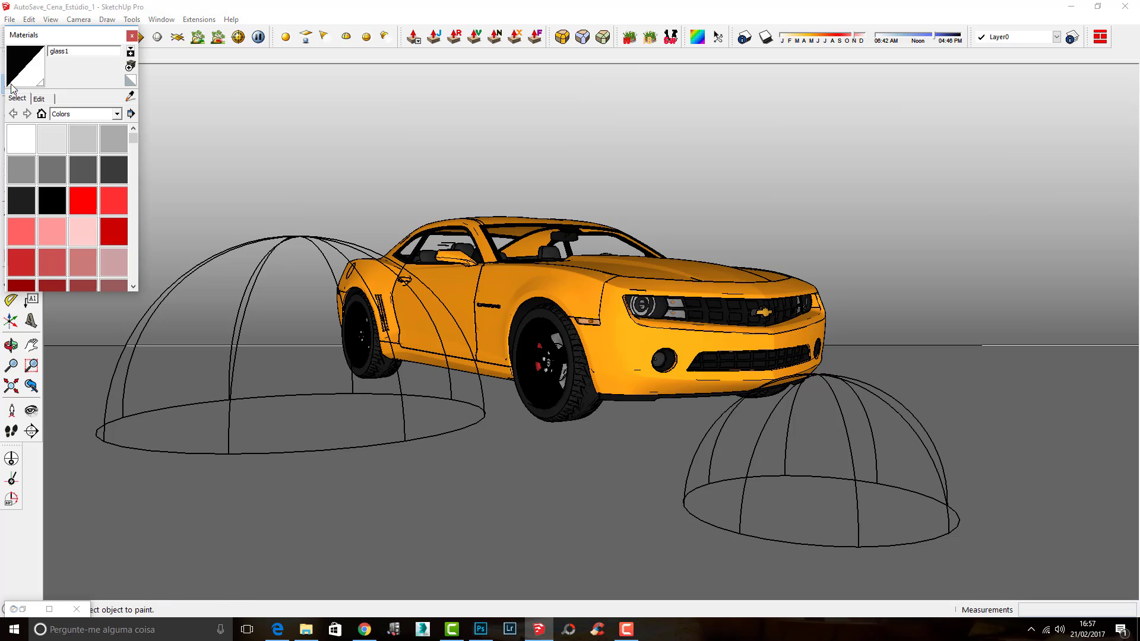
click(131, 97)
click(132, 35)
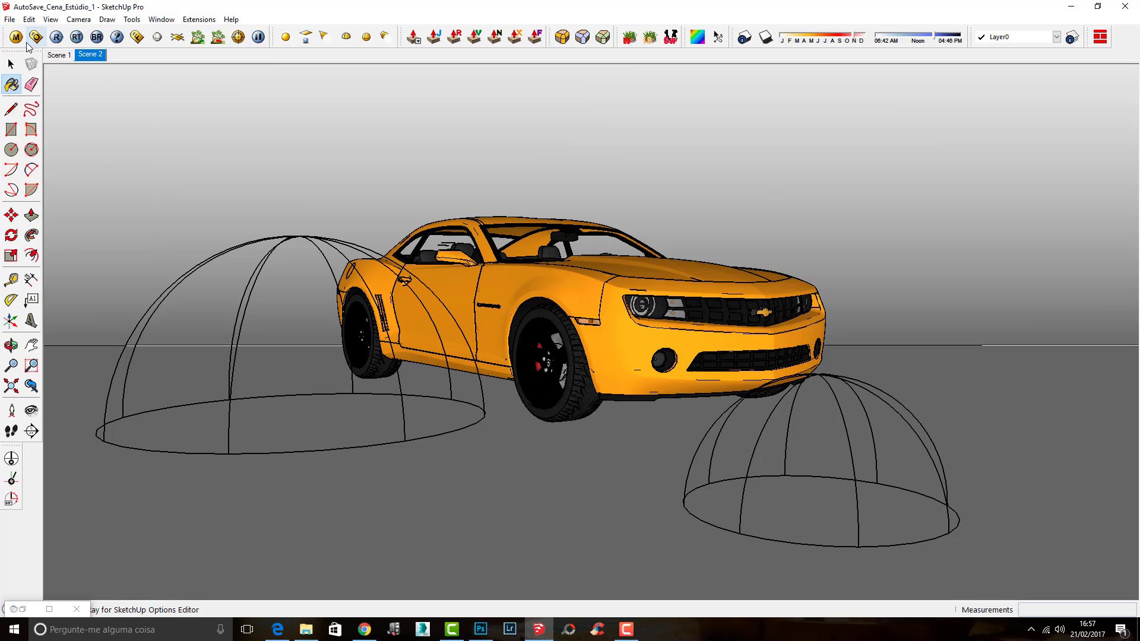
click(16, 37)
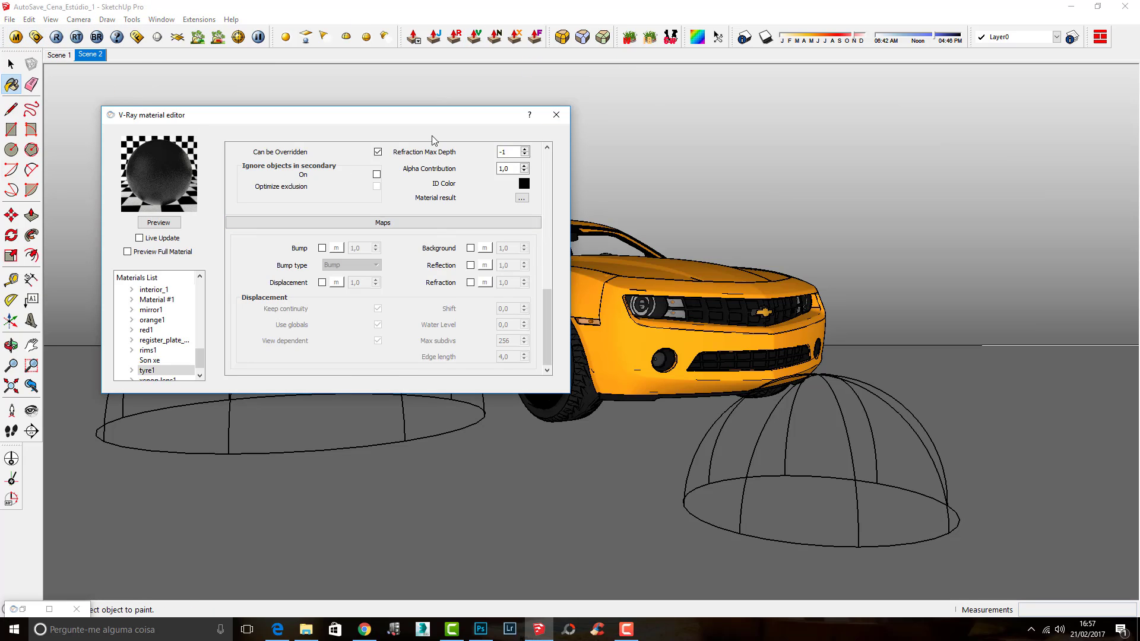
mouse_move(548, 299)
mouse_down()
mouse_move(547, 148)
mouse_move(547, 299)
mouse_up()
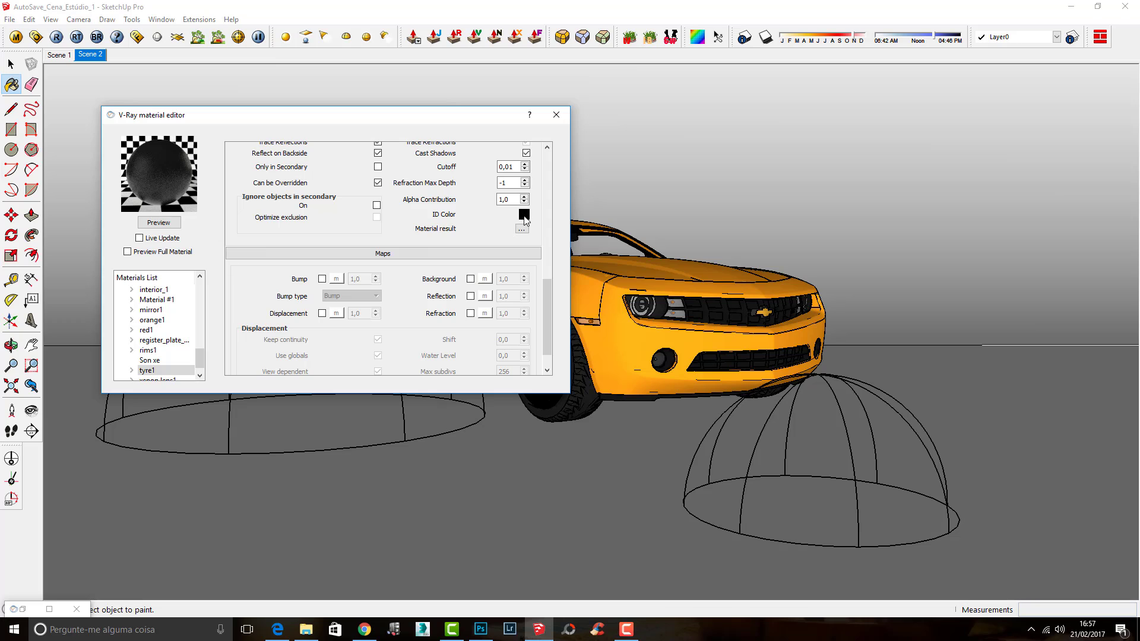
click(524, 215)
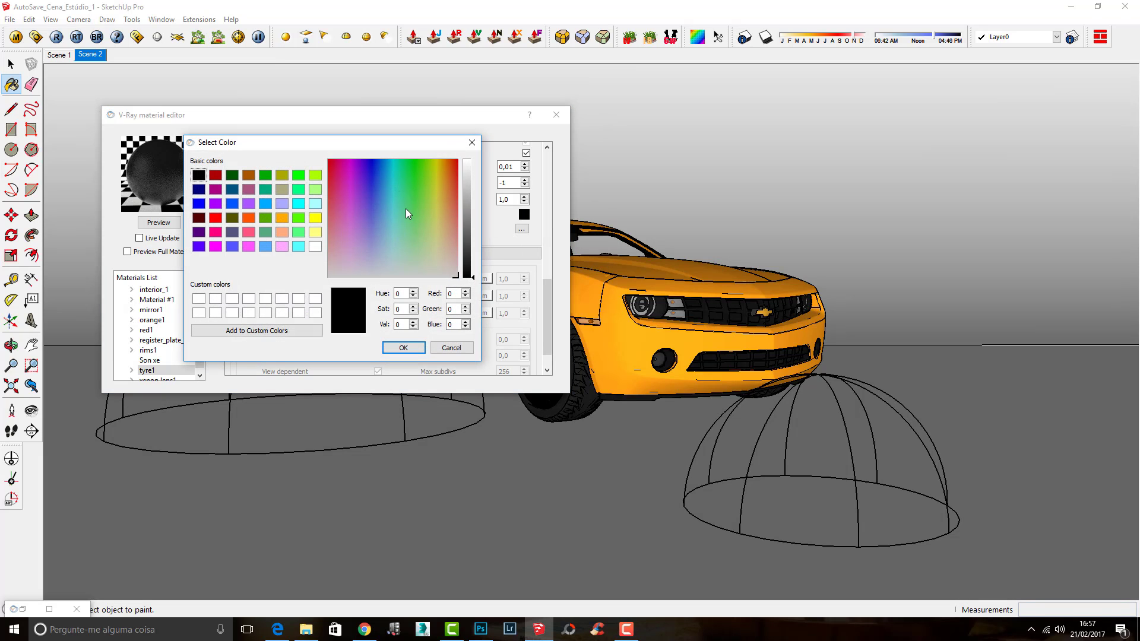
click(392, 195)
click(388, 191)
click(299, 246)
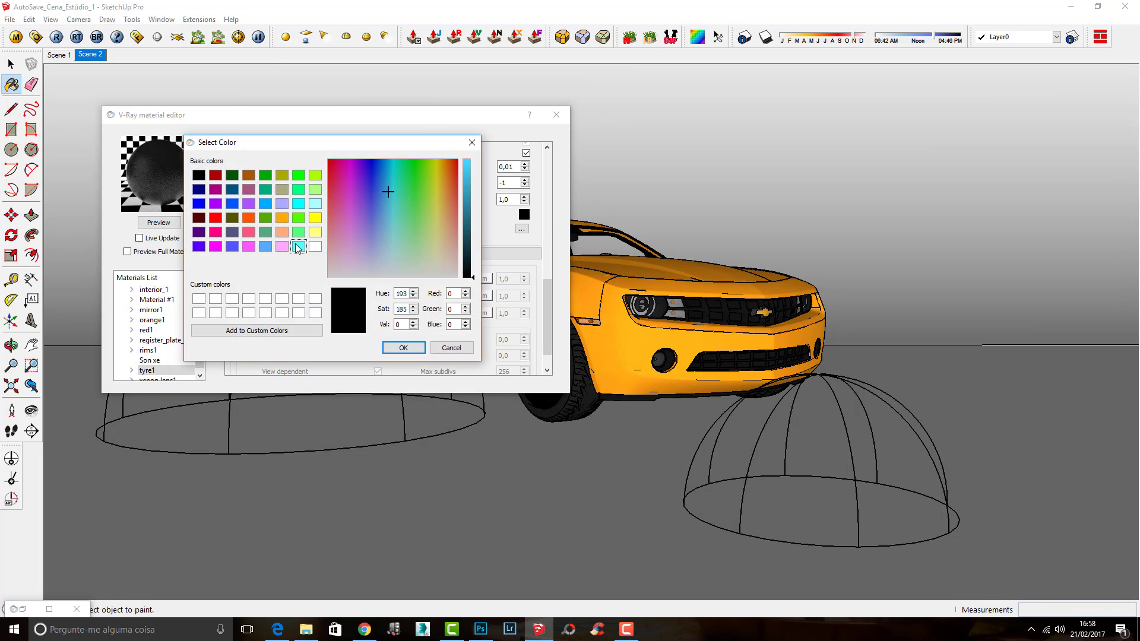
click(410, 353)
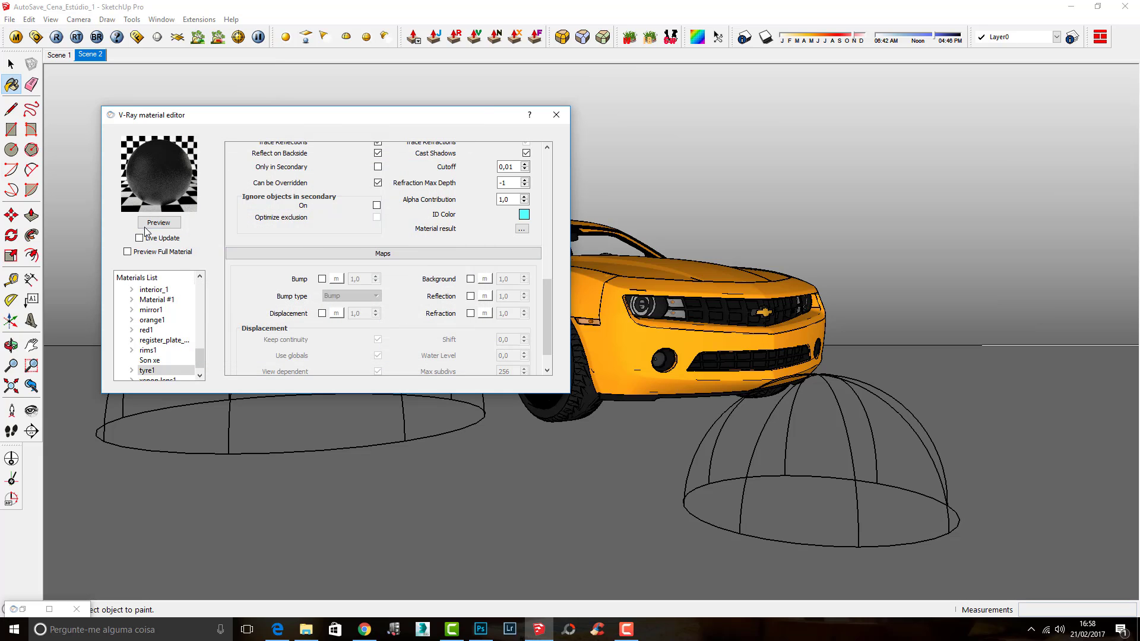
Start a new V-Ray render of the car scene, then restore and minimize the render progress window.
click(136, 37)
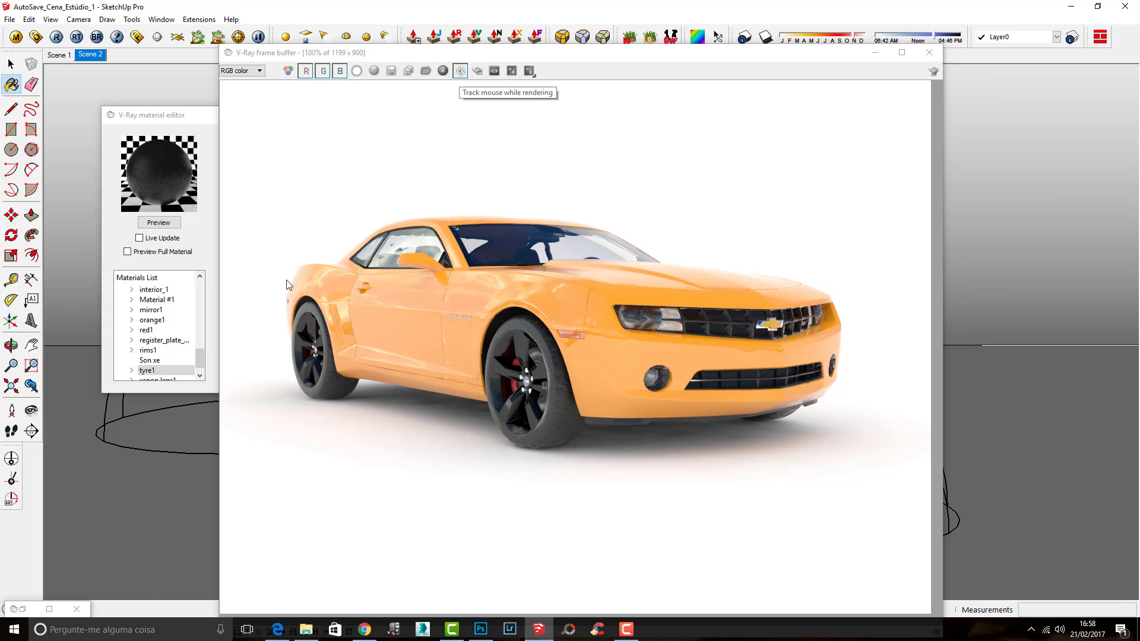
click(14, 609)
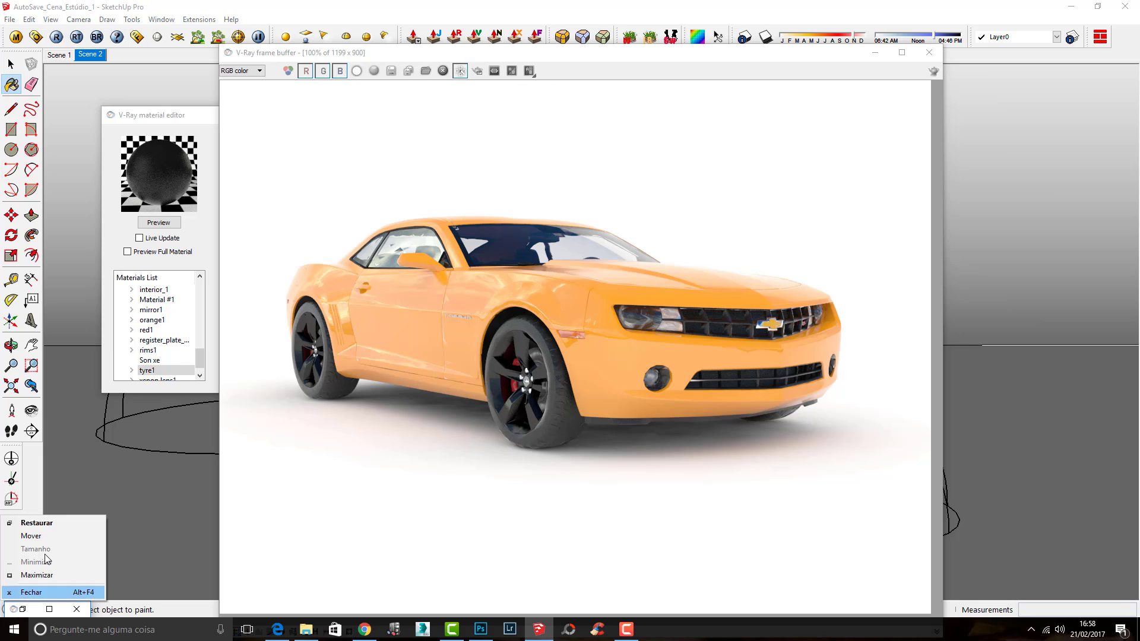
click(36, 522)
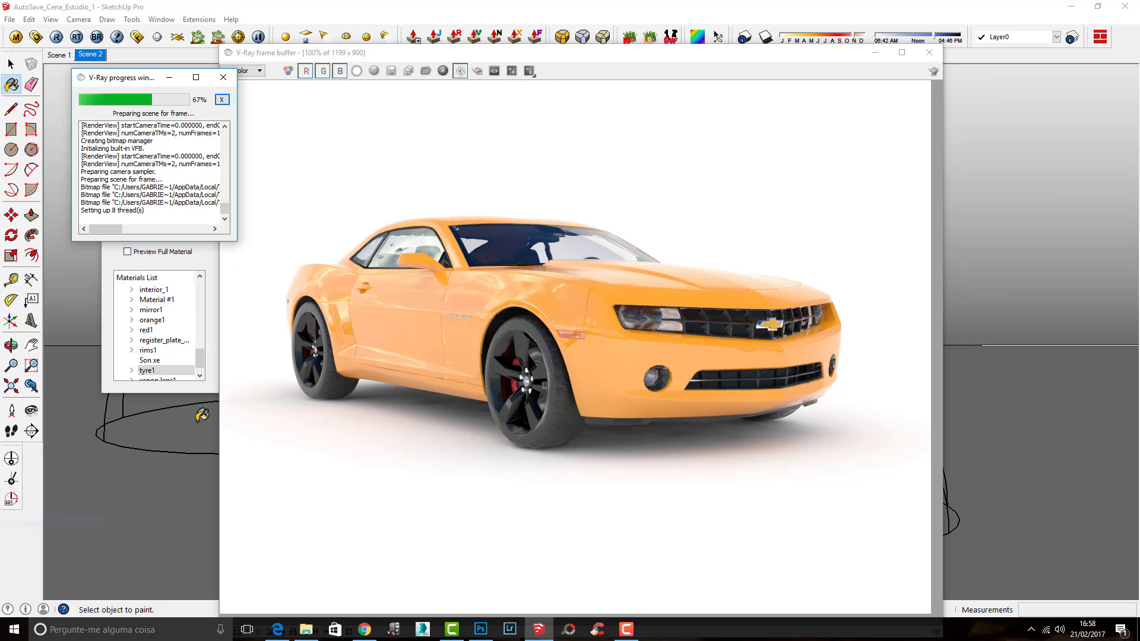
click(167, 79)
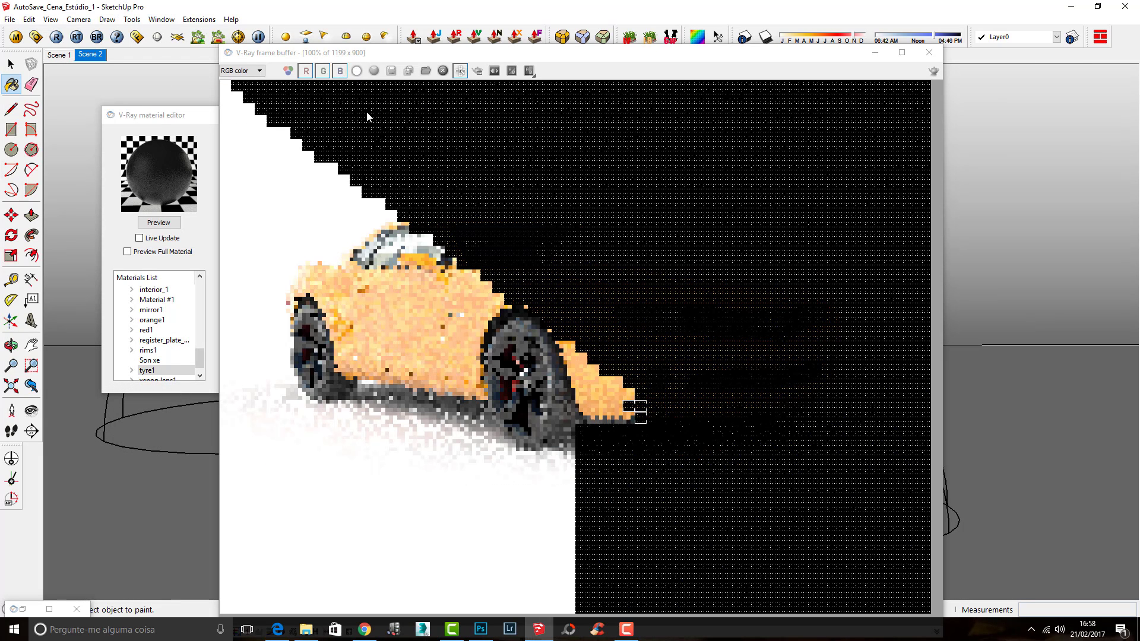
View the Material ID channel in the frame buffer, return to RGB color, and close the frame buffer and material editor.
click(243, 71)
click(235, 92)
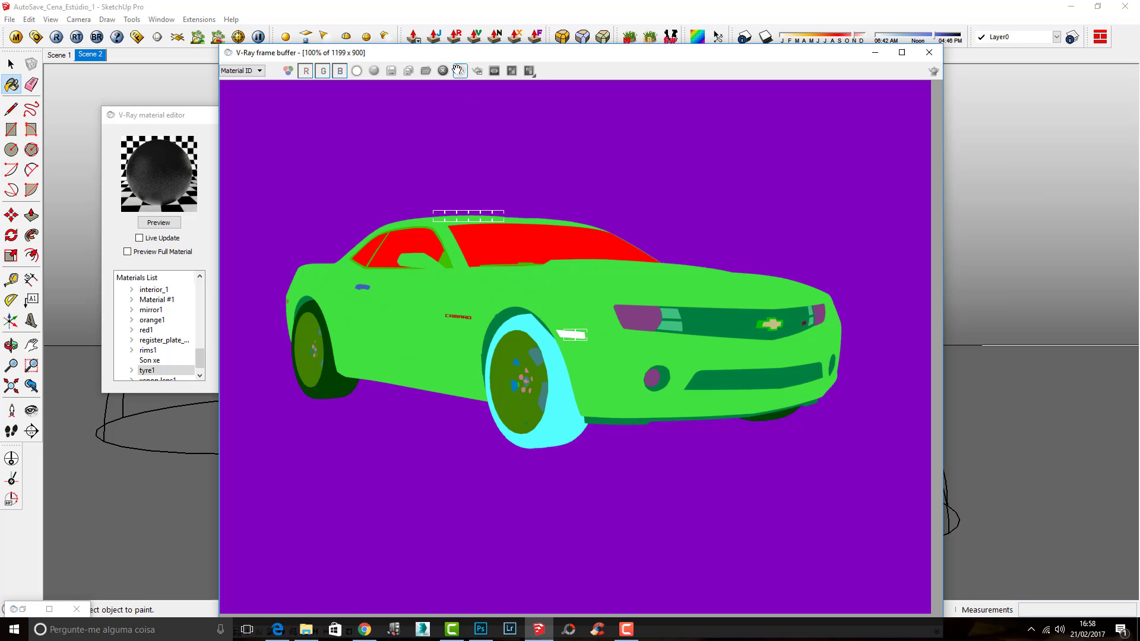
click(244, 71)
click(242, 93)
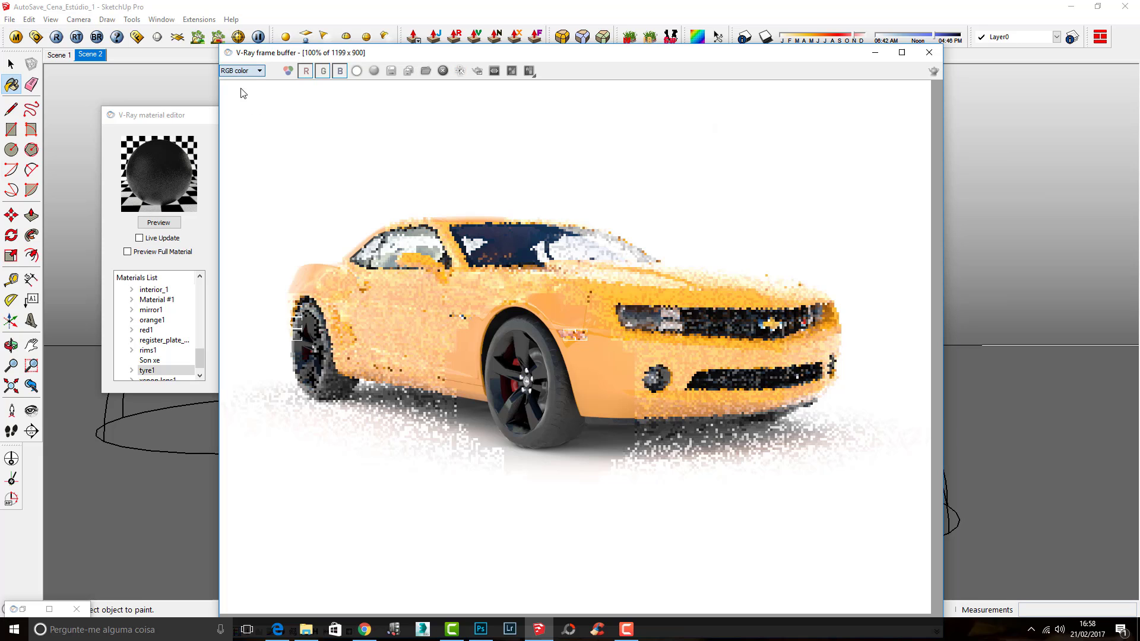
click(929, 52)
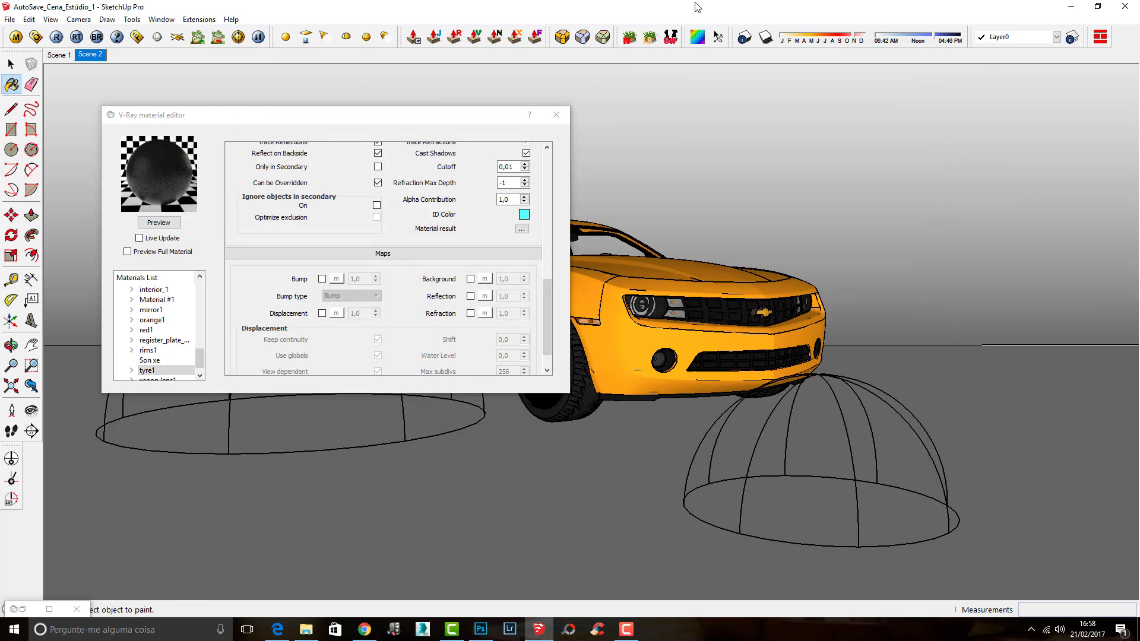
click(556, 116)
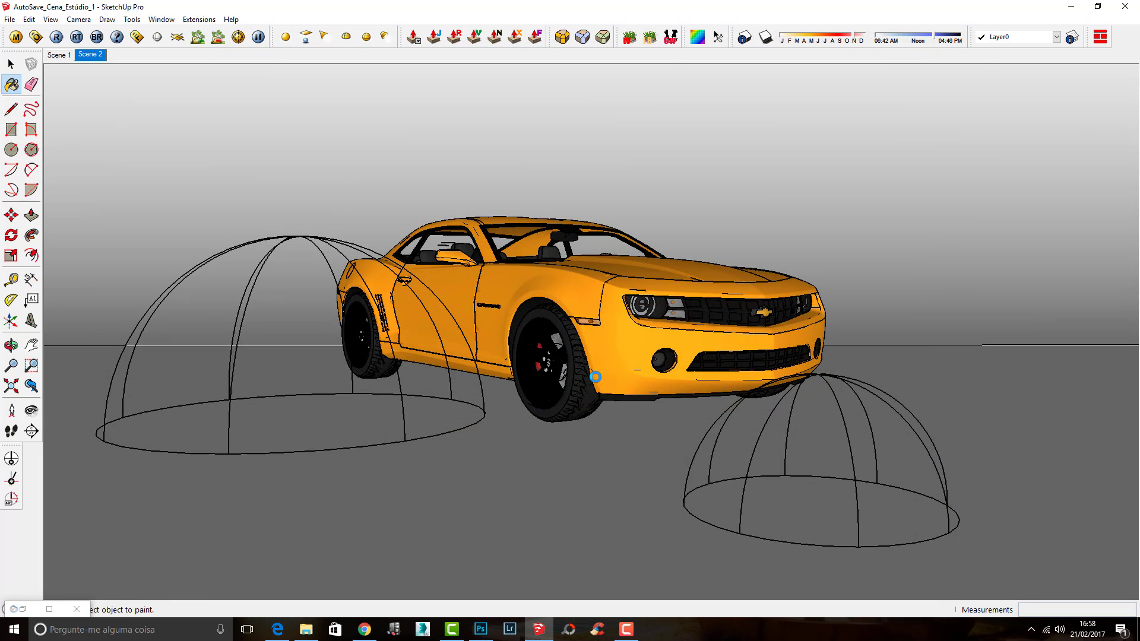
Switch to Photoshop and delete the Teste 01 image from the TESTE MATERIAL ID folder in the file-opening dialog.
click(490, 629)
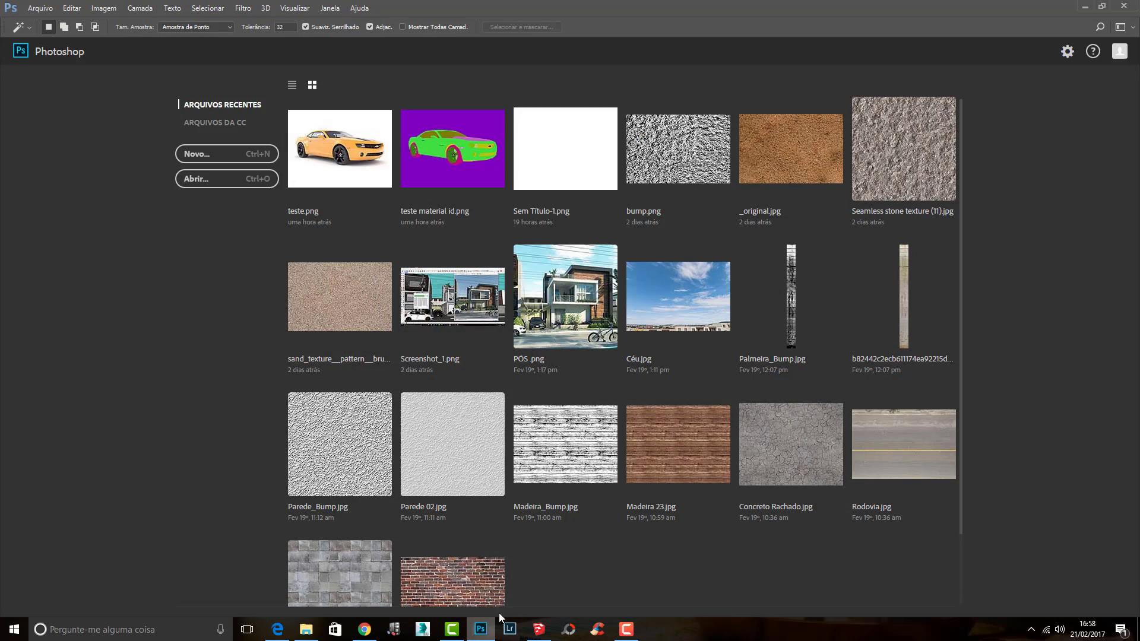
click(40, 8)
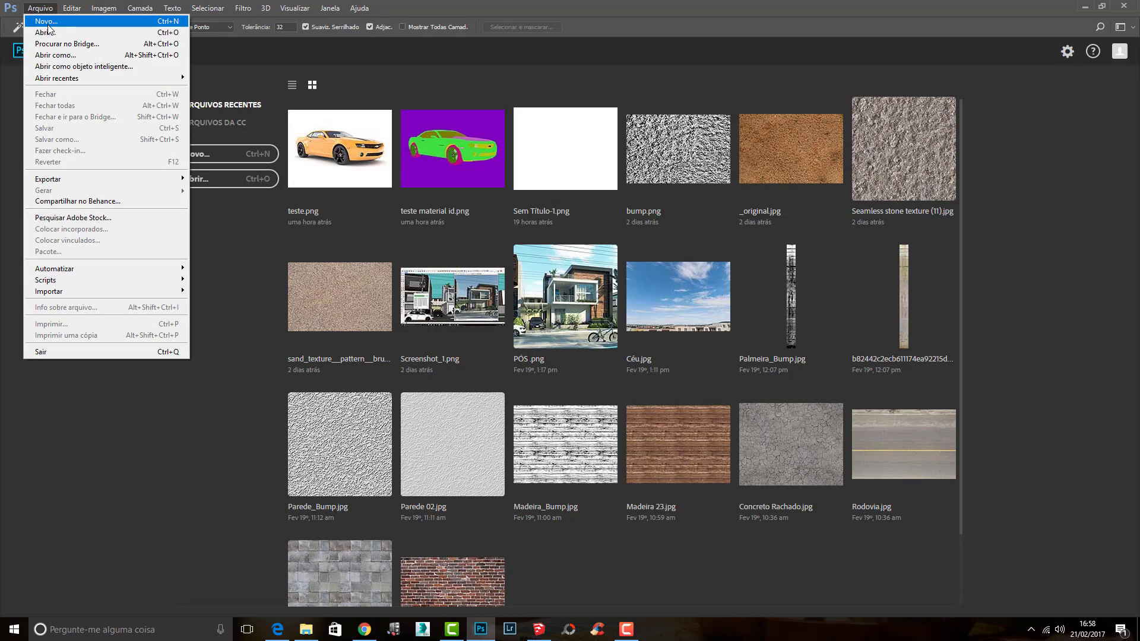
click(47, 33)
double_click(136, 71)
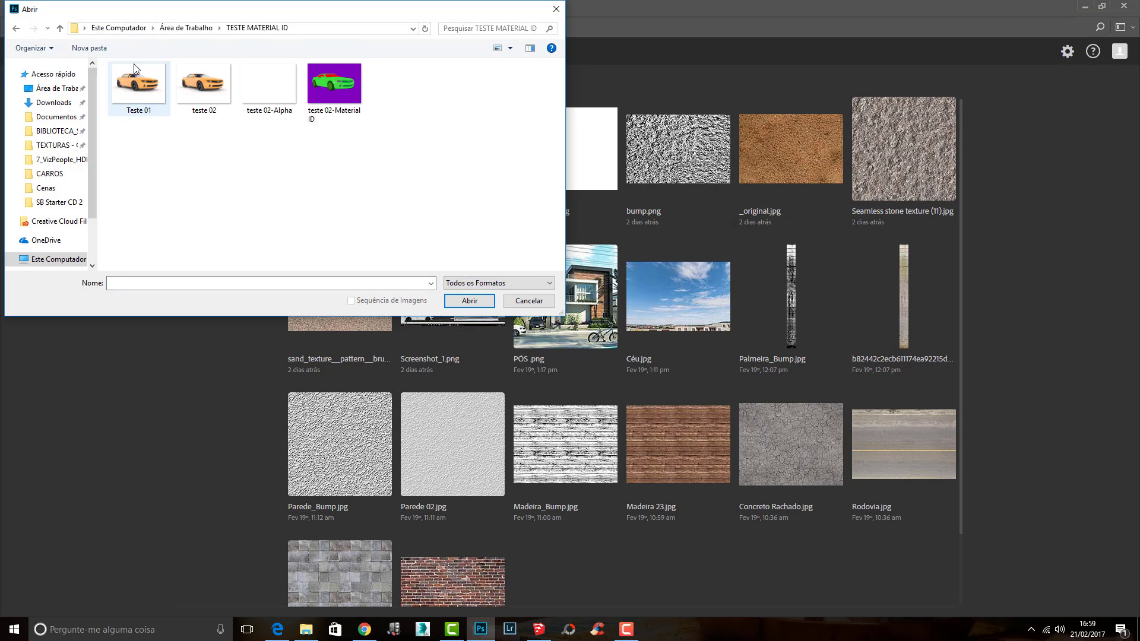
click(202, 87)
click(126, 101)
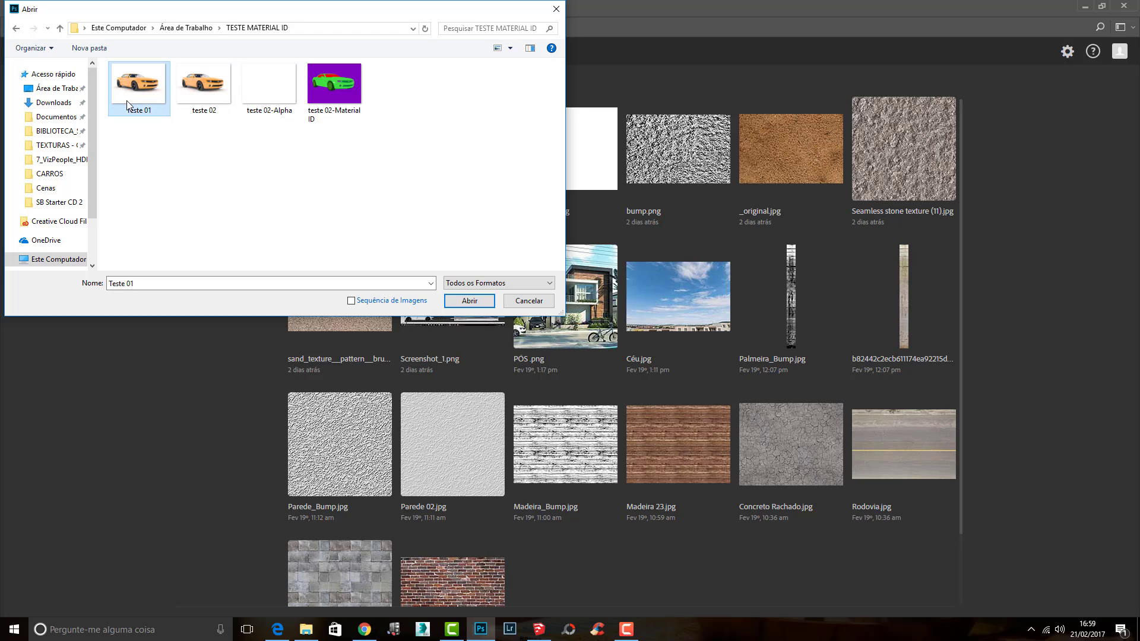
key(Delete)
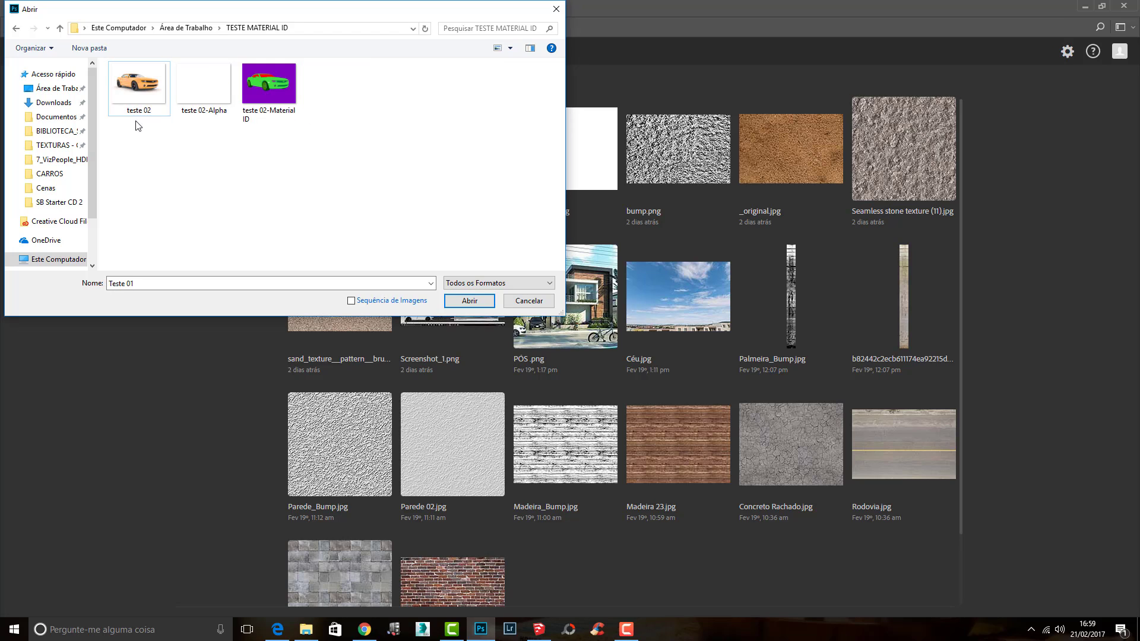
Open the teste 02 image without color management, with the Magic Wand tool active.
click(138, 77)
click(469, 301)
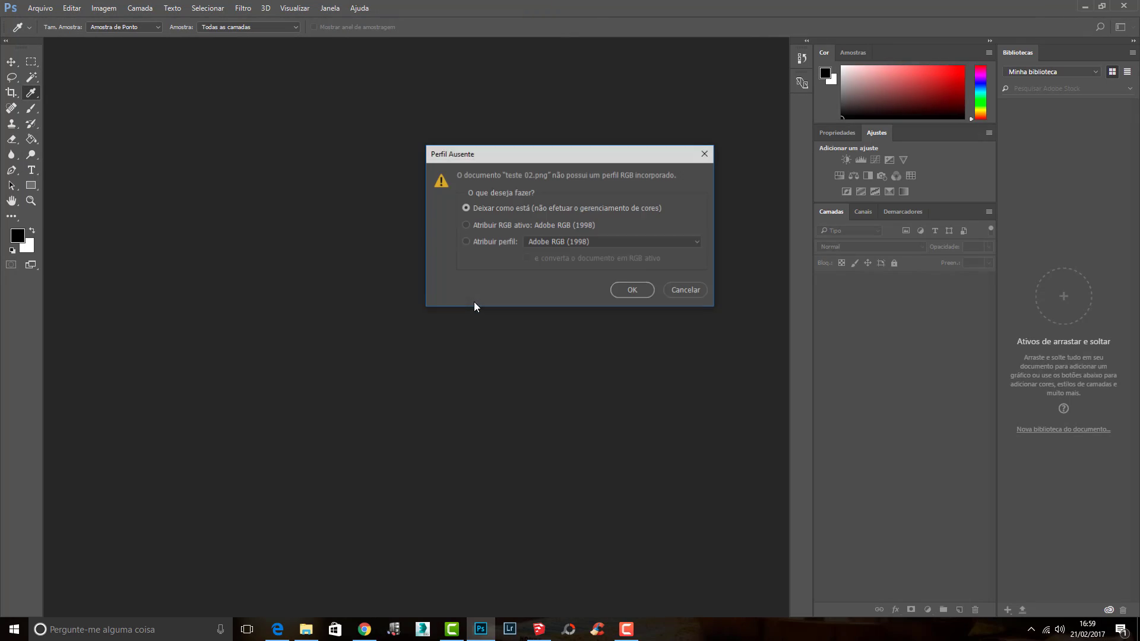
click(631, 291)
key(w)
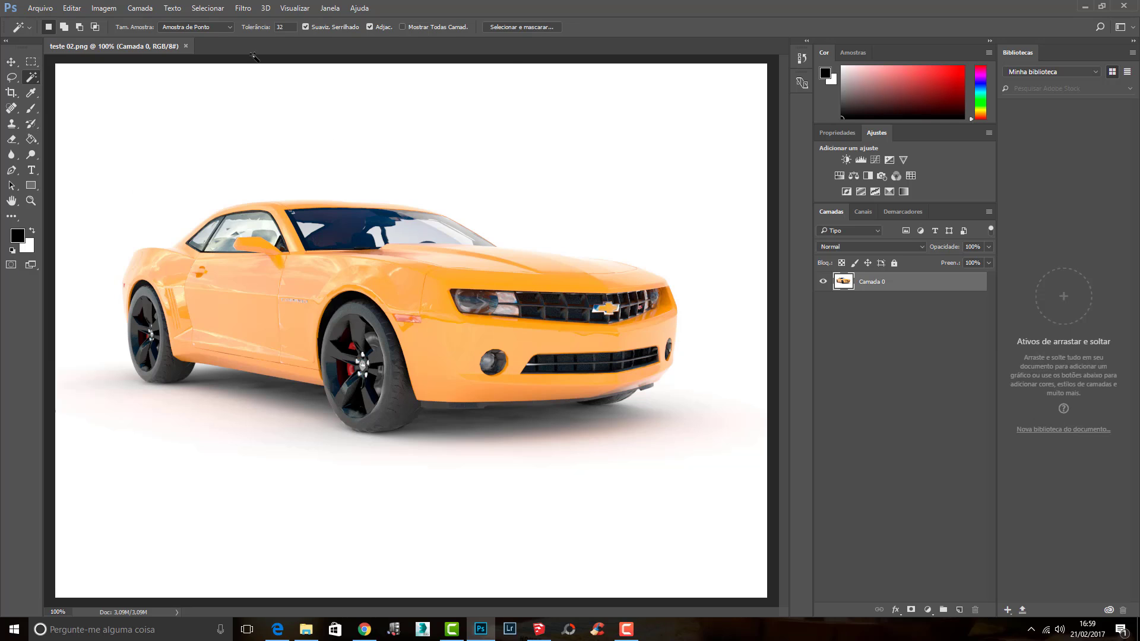
Try a Hue/Saturation adjustment on the whole teste 02 image with a saturation of -65.
click(103, 8)
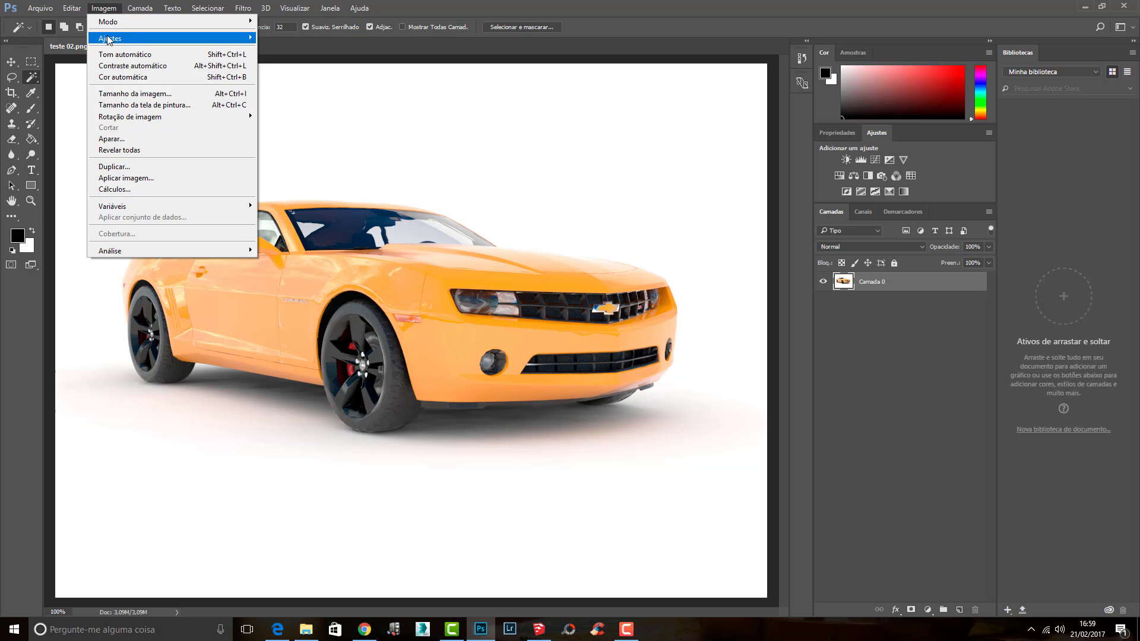
mouse_move(110, 38)
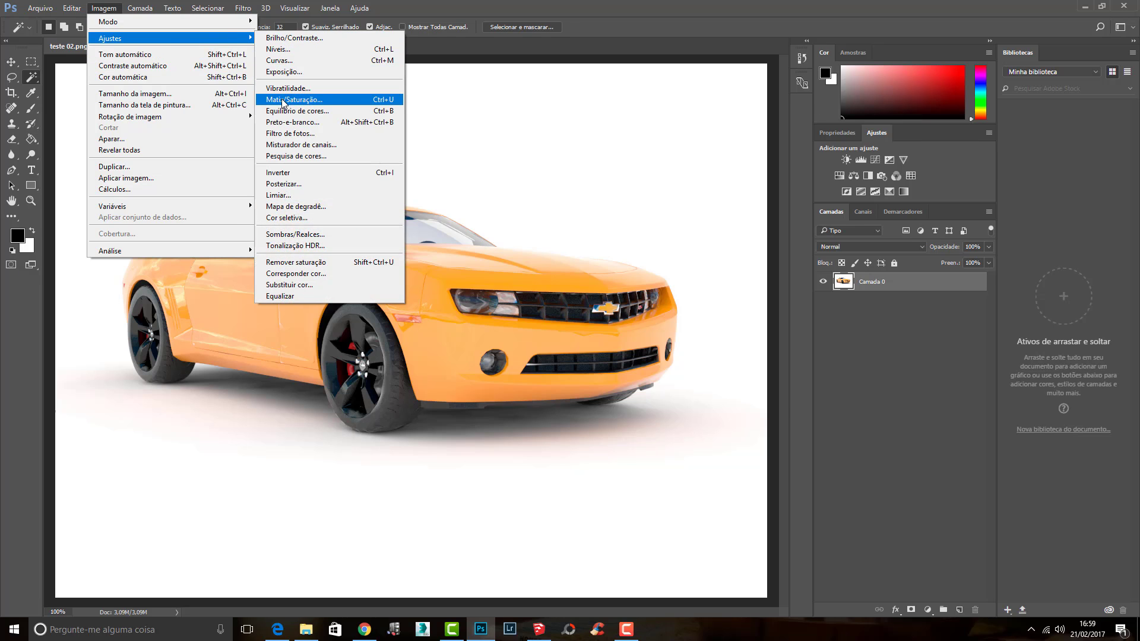
click(262, 101)
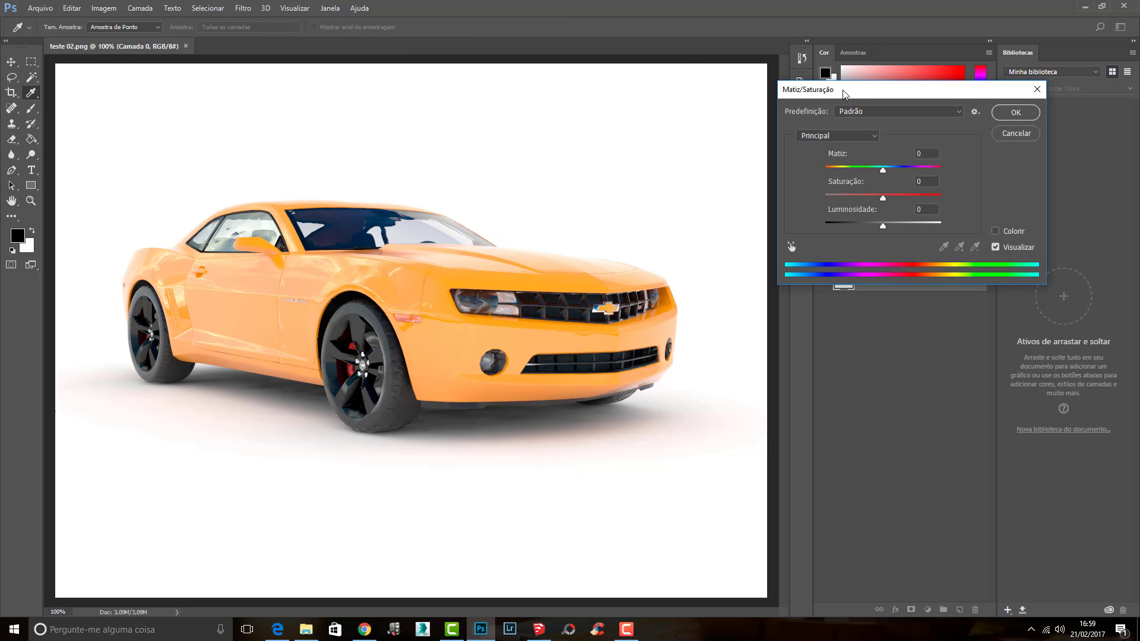
drag(846, 95, 532, 98)
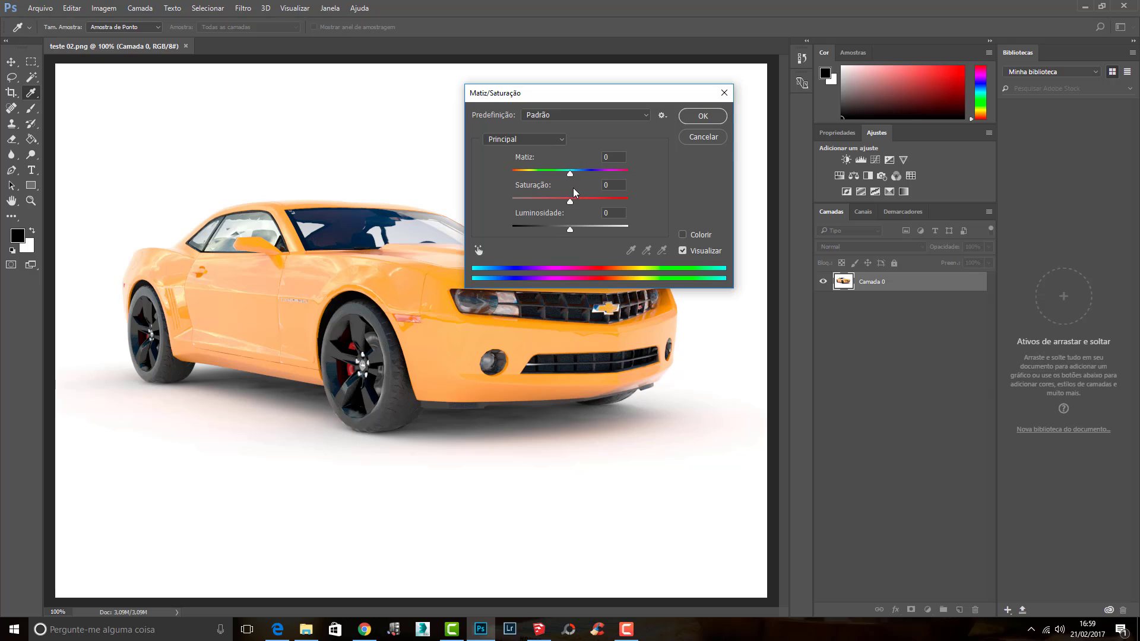
drag(572, 202, 533, 213)
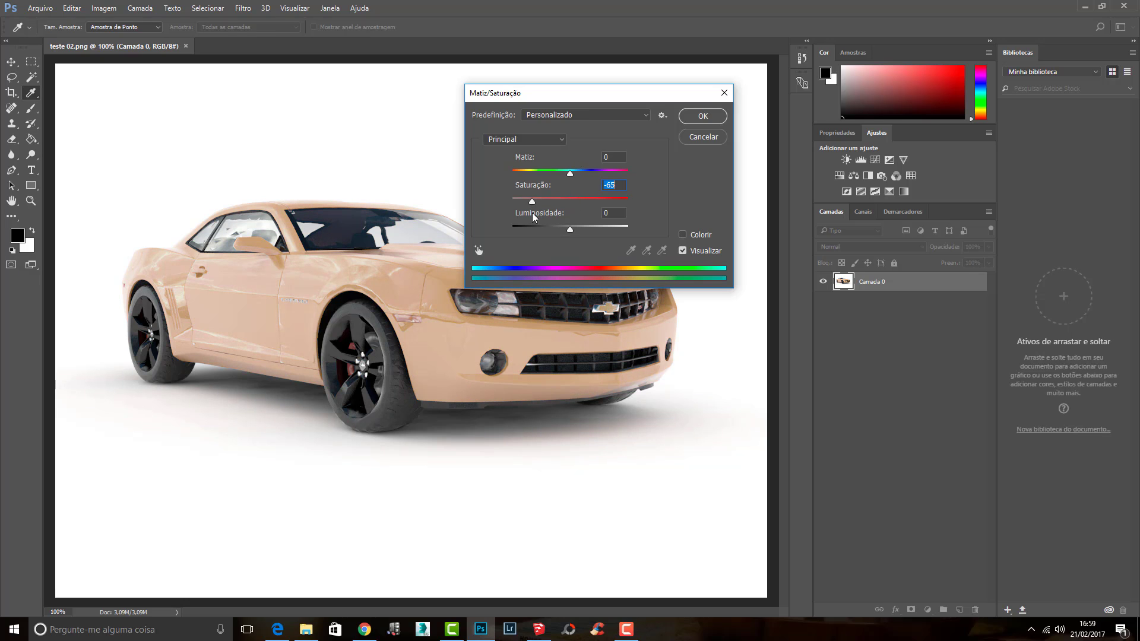
drag(547, 96, 838, 70)
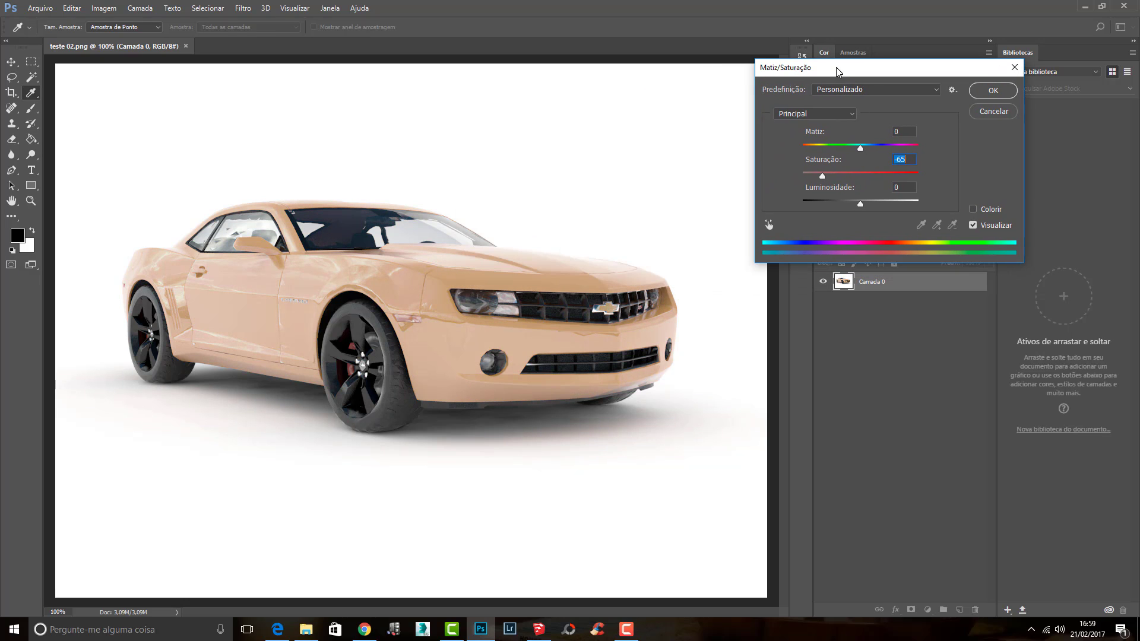
Compare the car with the saturation preview on and off, then cancel the Hue/Saturation adjustment.
click(974, 226)
click(974, 226)
click(974, 226)
click(974, 226)
click(974, 227)
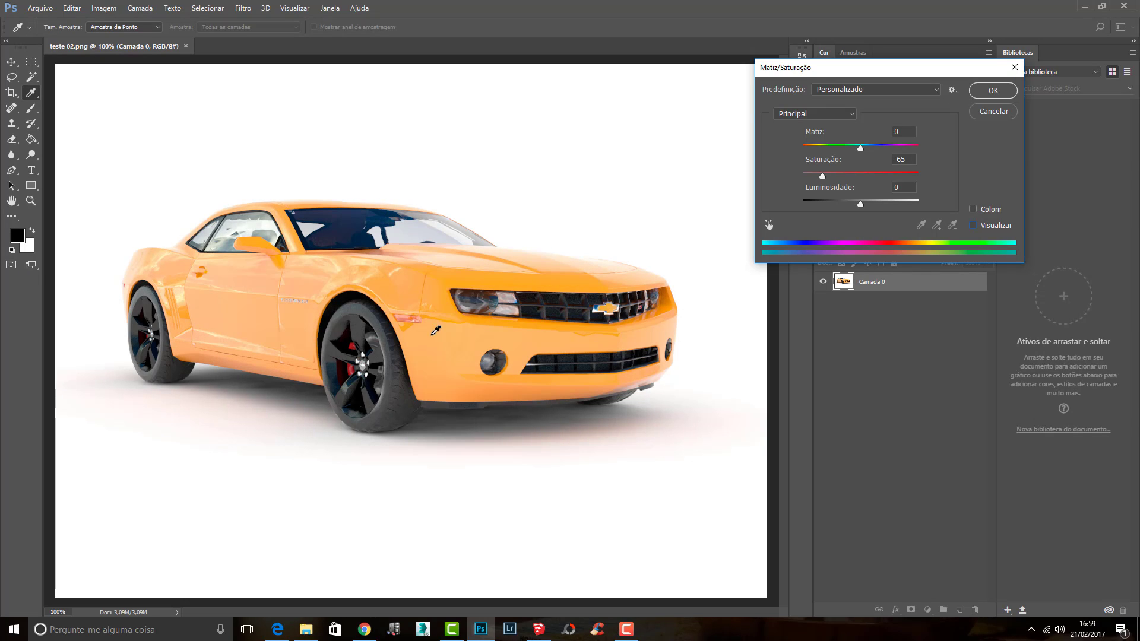
click(974, 226)
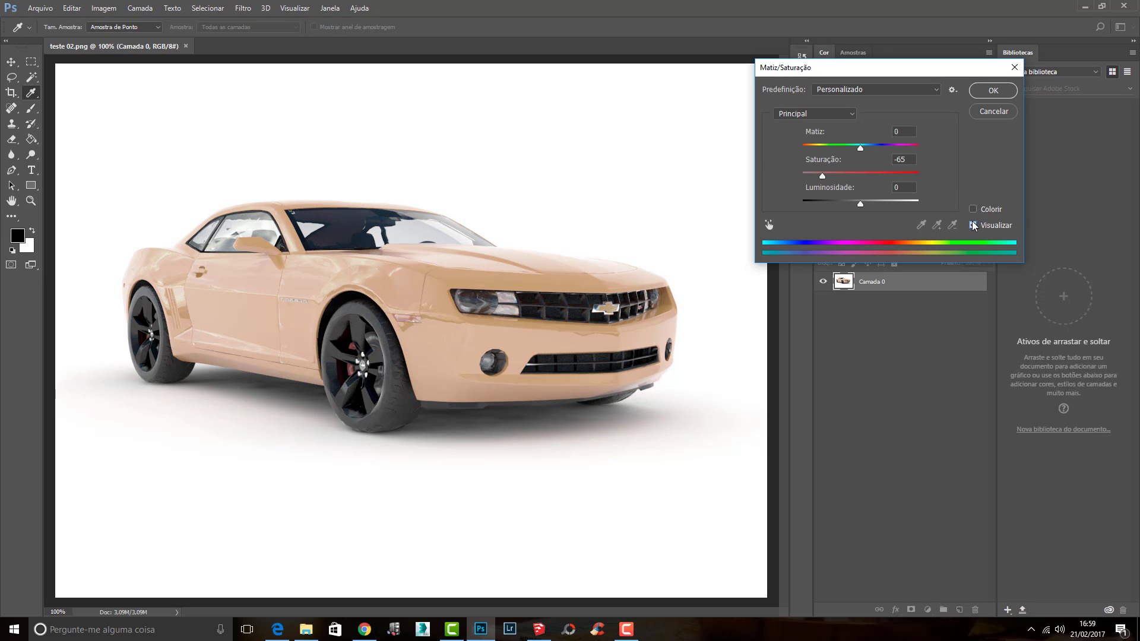
click(1012, 114)
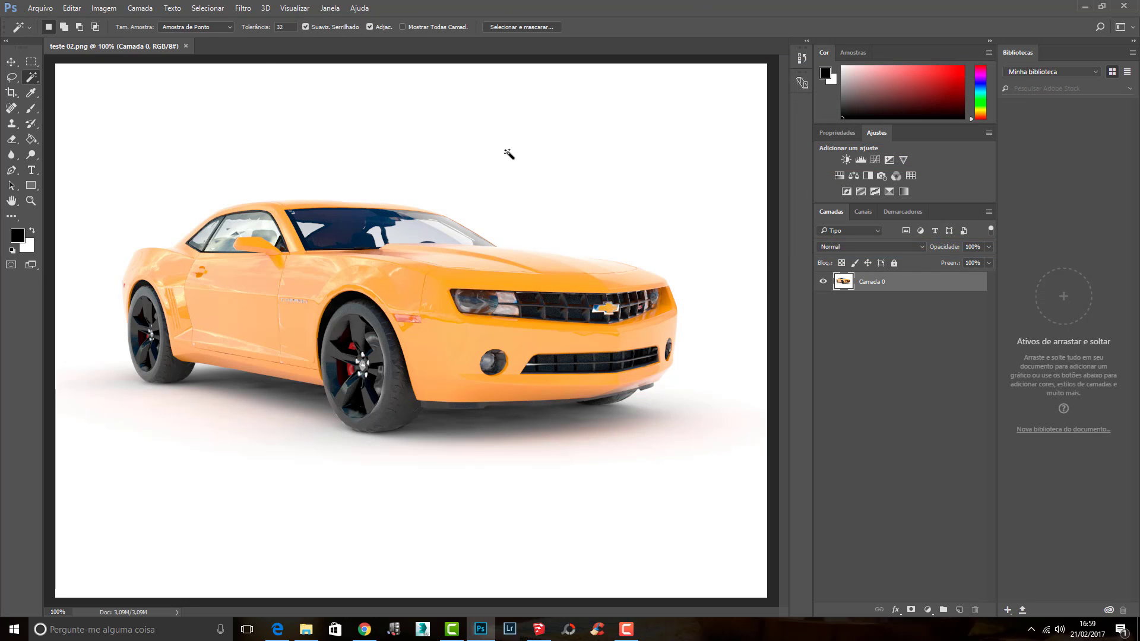
Open the teste 02-Material ID image from the TESTE MATERIAL ID folder as a second document.
click(39, 8)
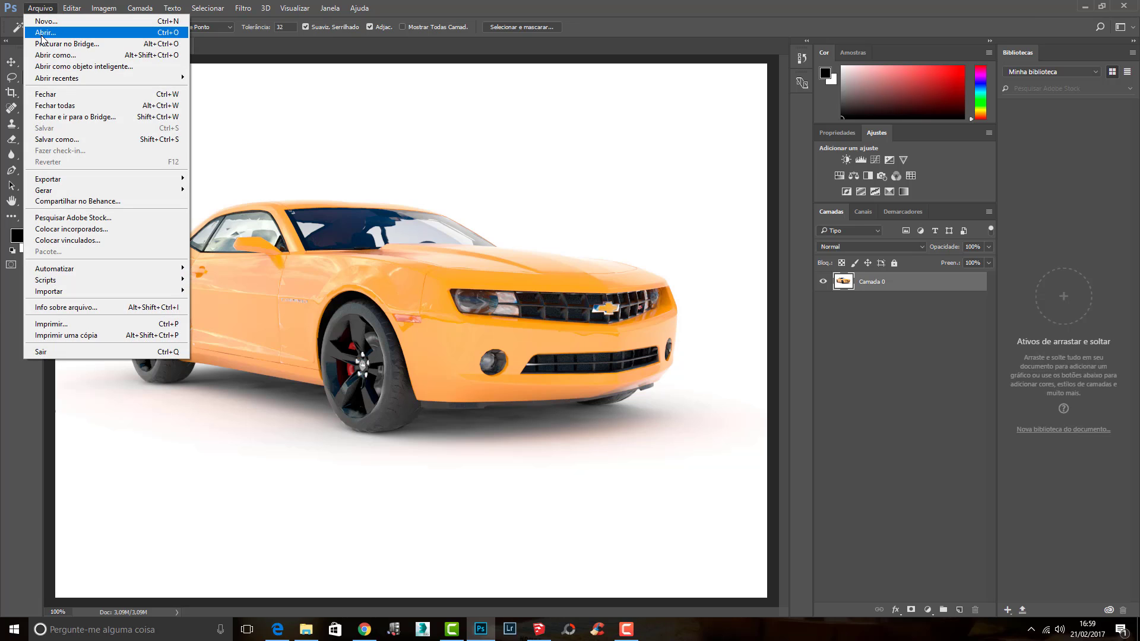
click(43, 32)
click(276, 94)
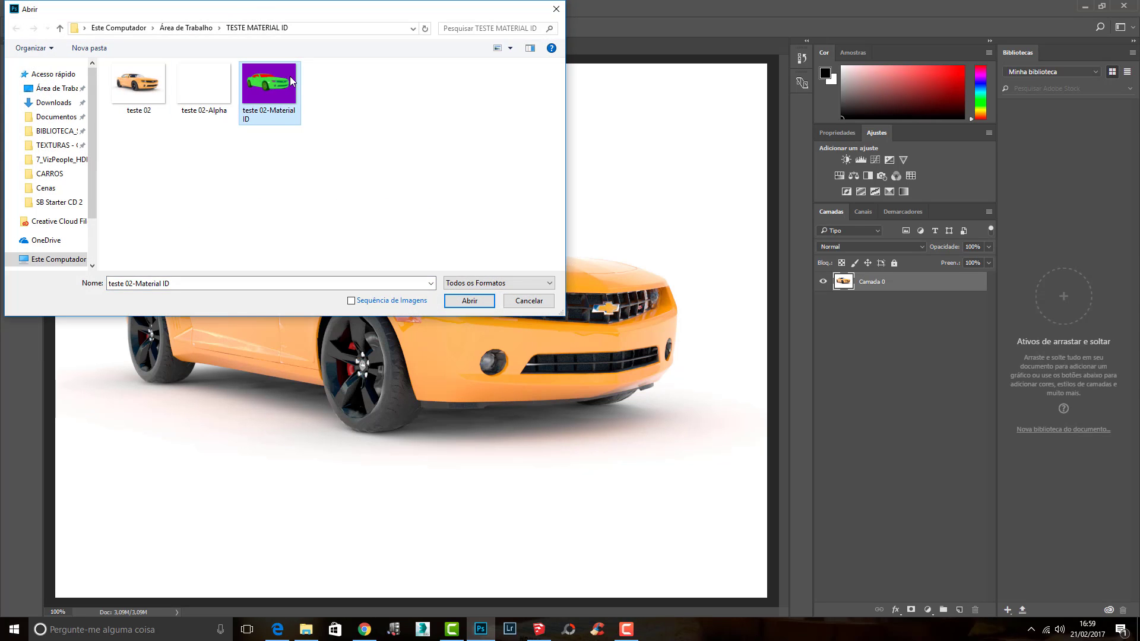
right_click(278, 95)
click(291, 117)
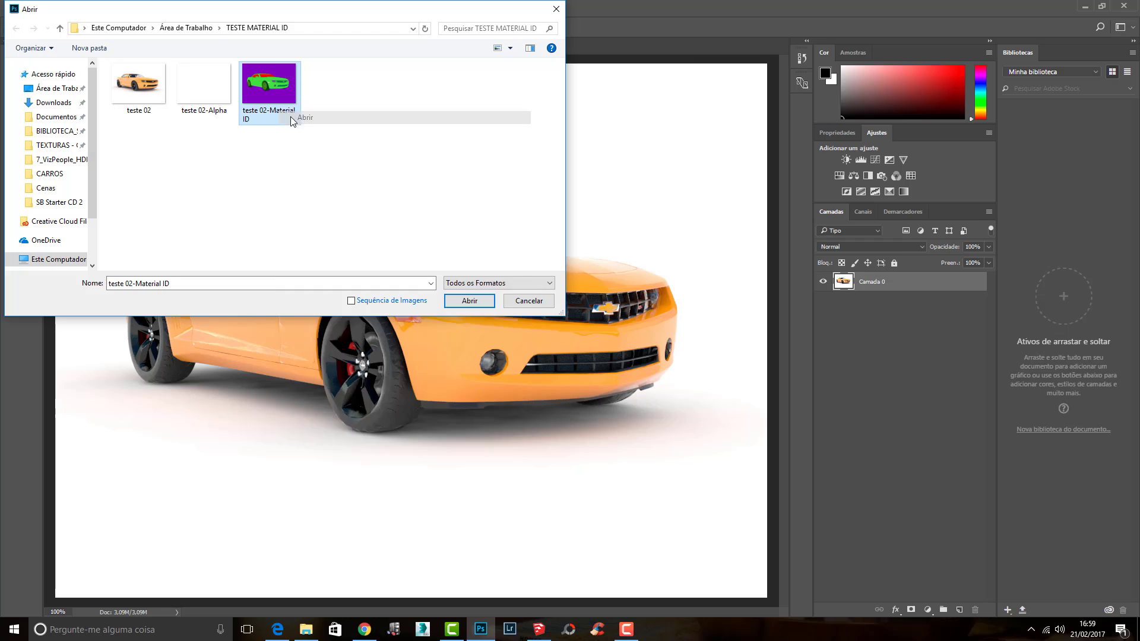
click(1124, 8)
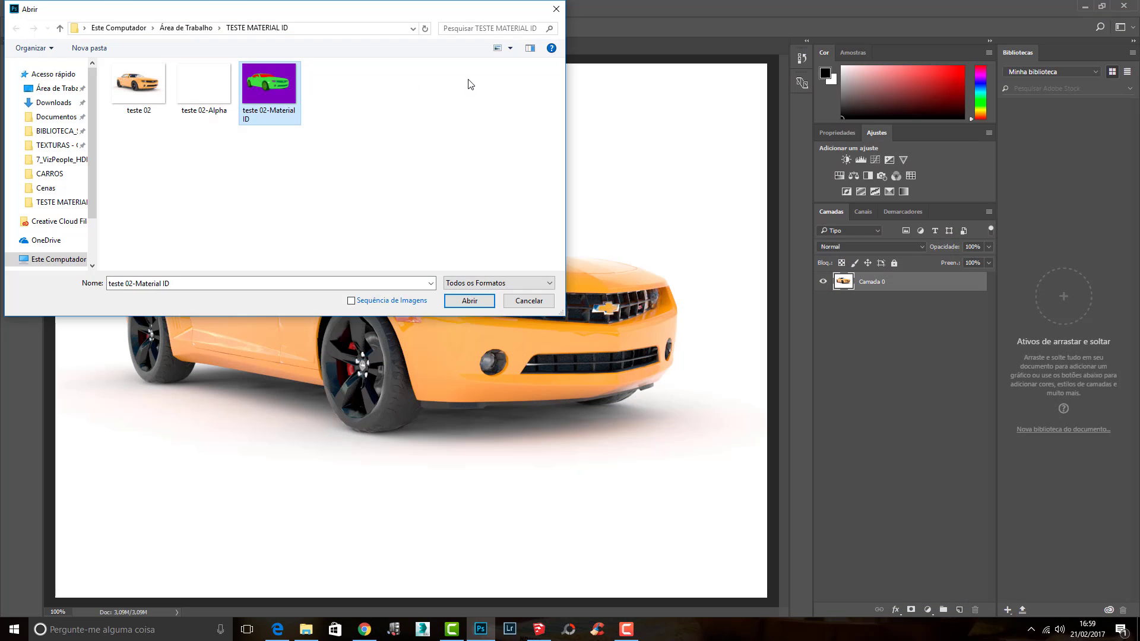
double_click(276, 87)
click(633, 297)
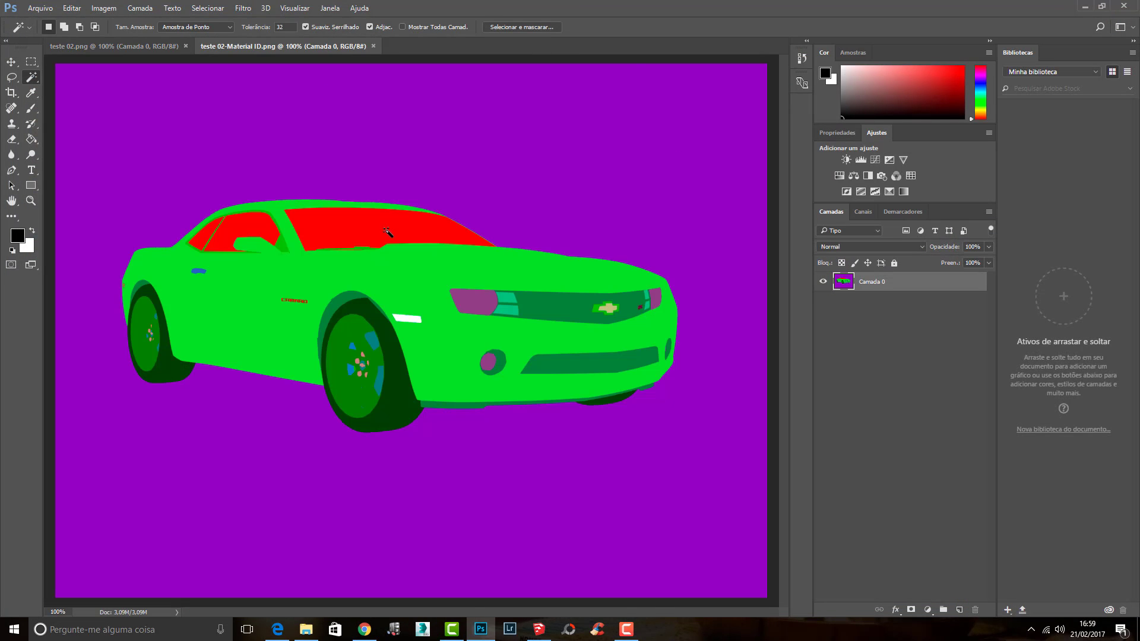
Copy the entire Material ID image into the teste 02 document as a new layer, and check it by hiding and showing it.
click(197, 10)
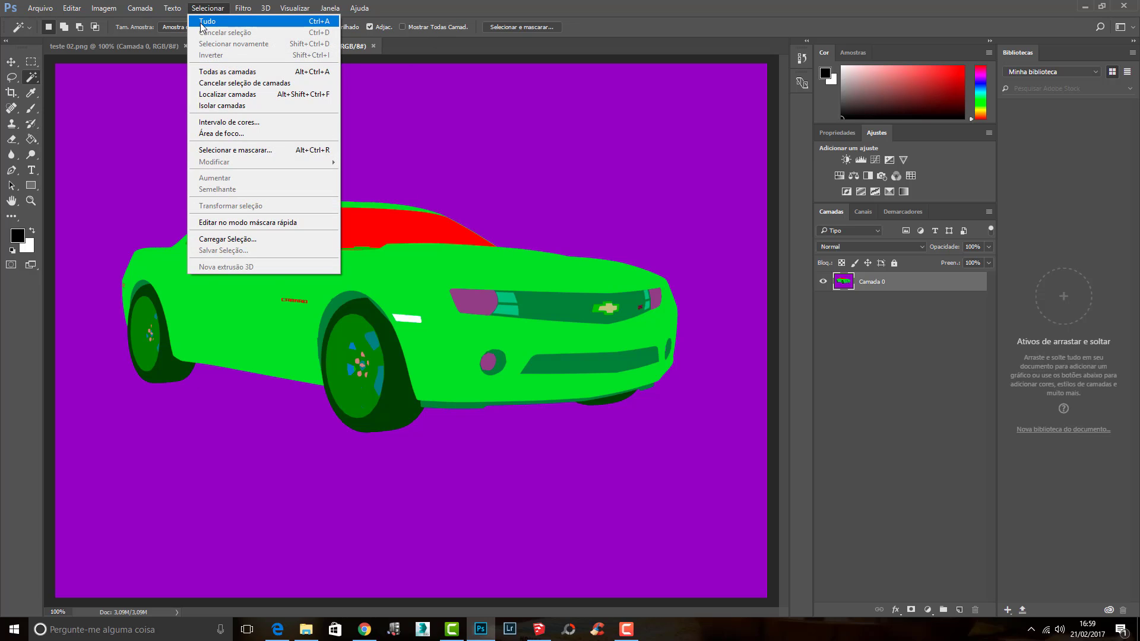
click(205, 21)
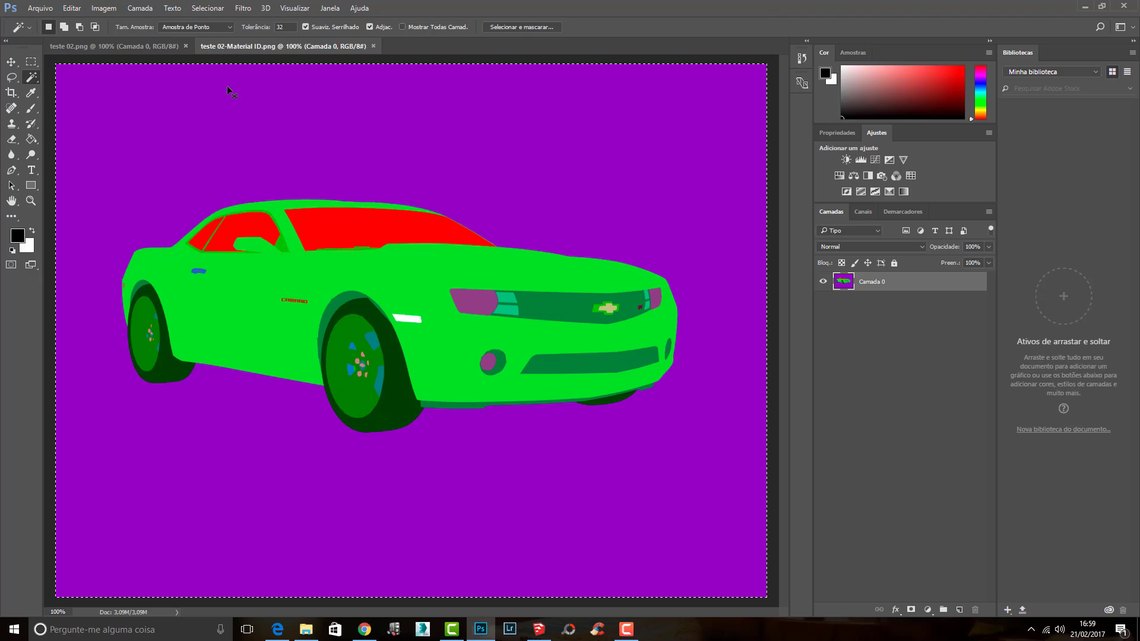
click(89, 45)
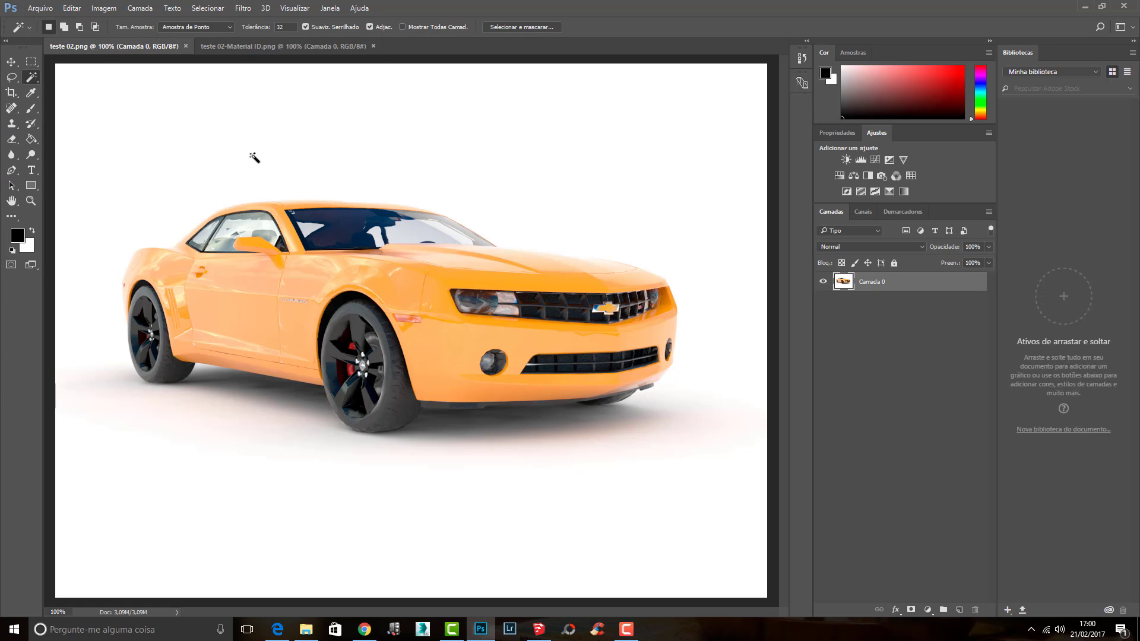
key(ctrl+v)
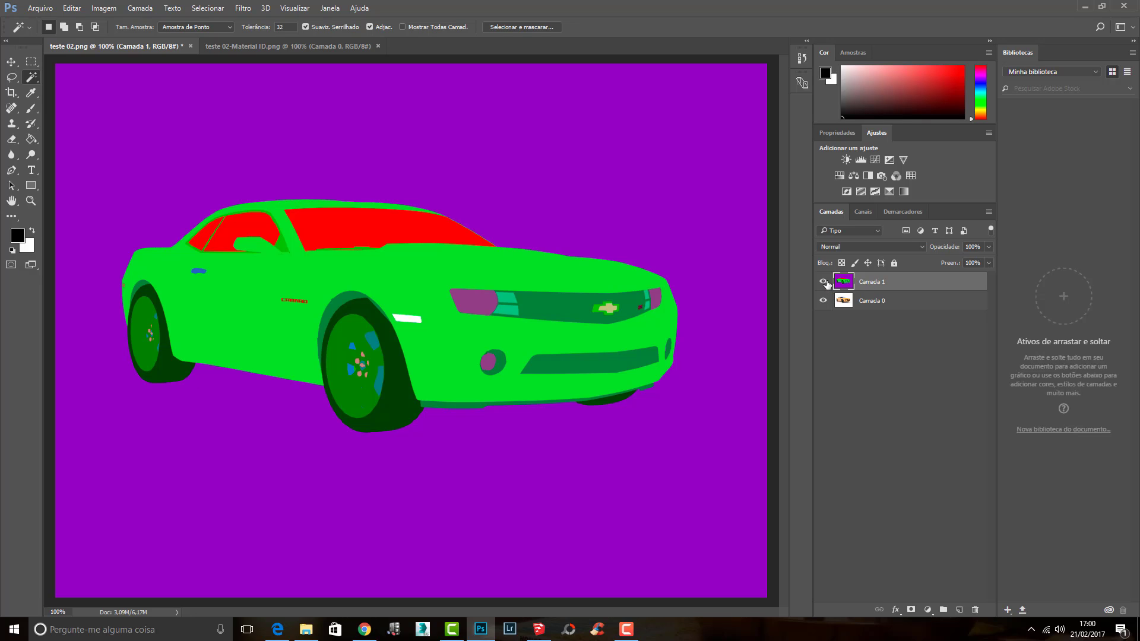
click(826, 282)
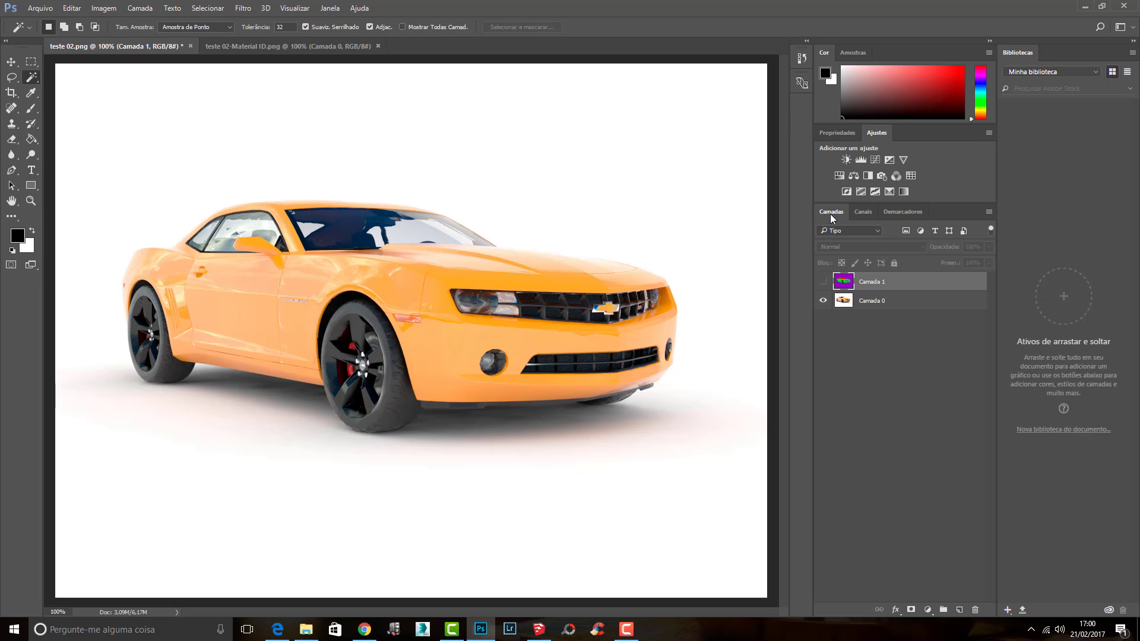
click(824, 281)
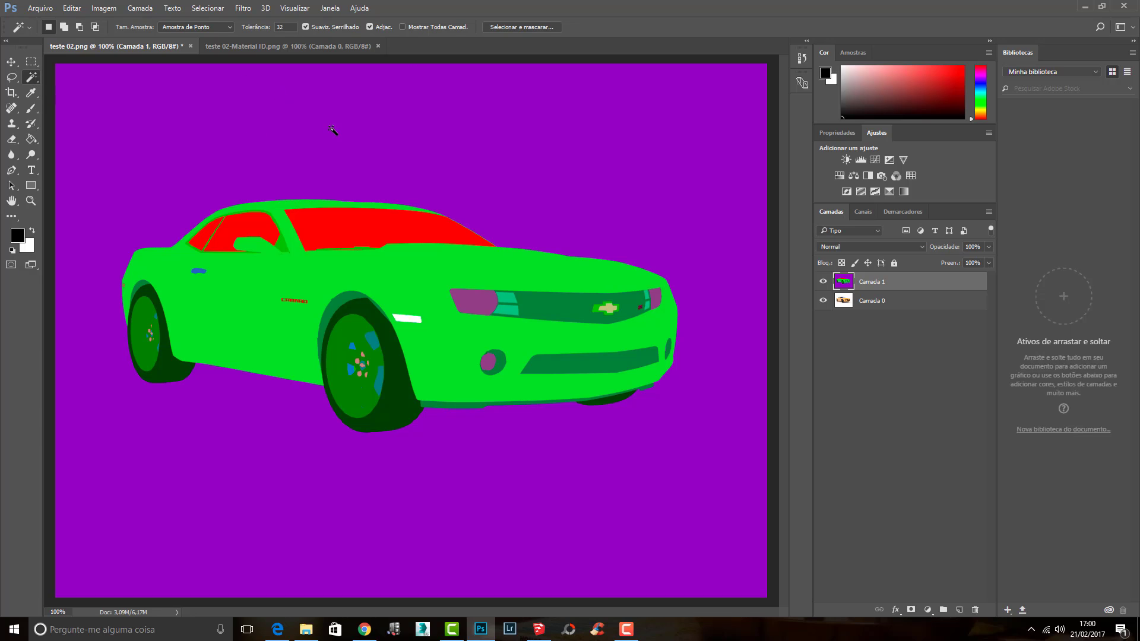
Select the green car body area on the Material ID layer with the Magic Wand.
click(528, 120)
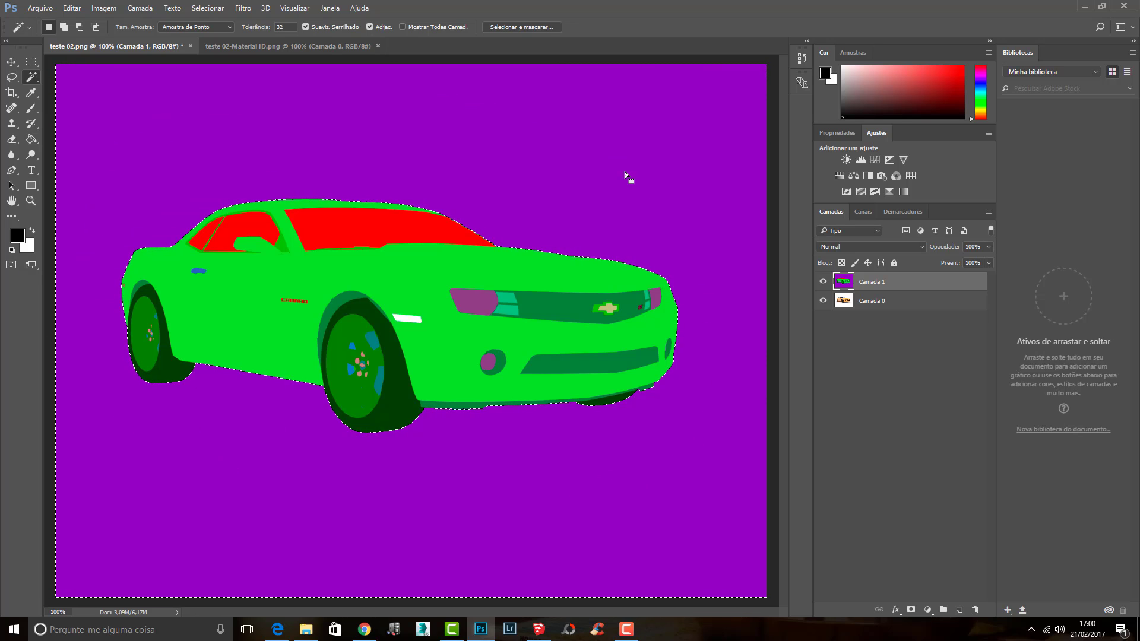
click(436, 271)
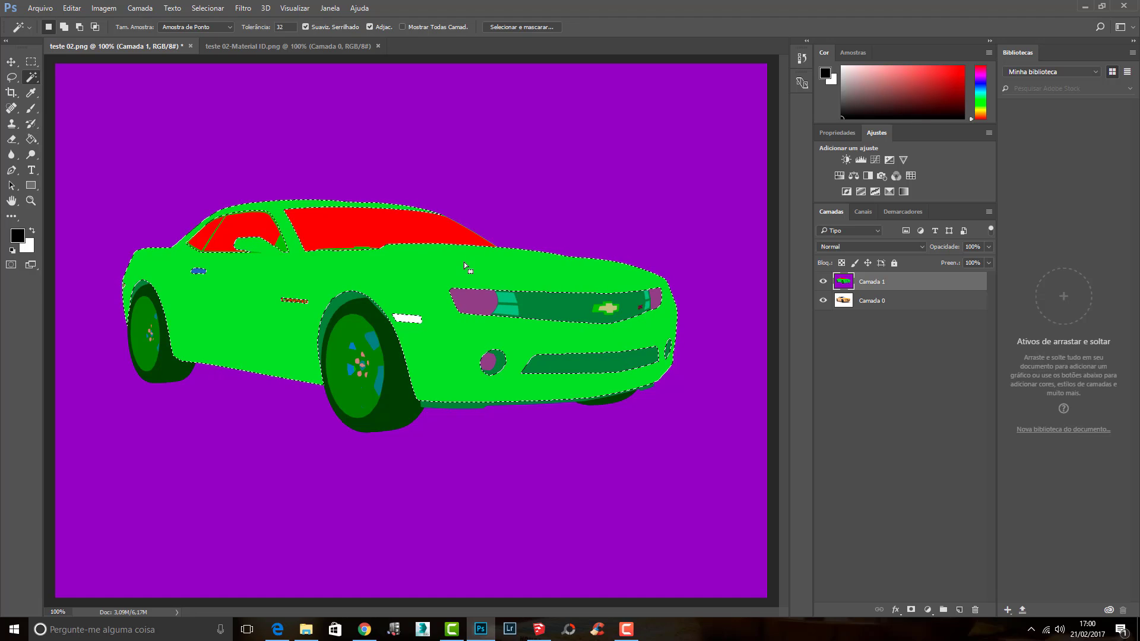
click(104, 9)
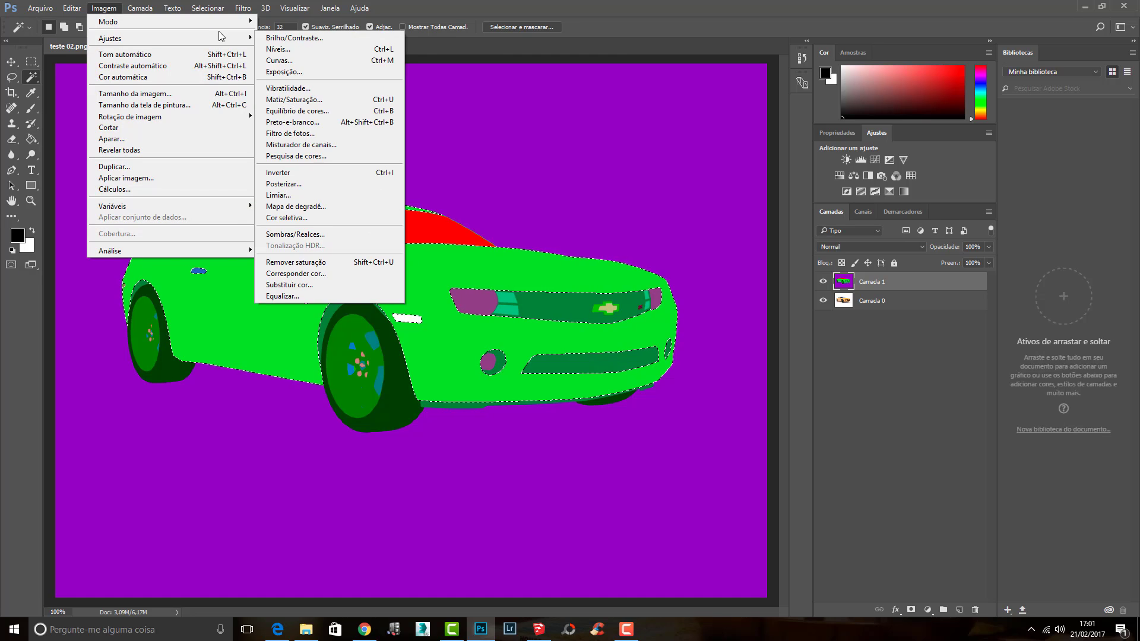
click(473, 5)
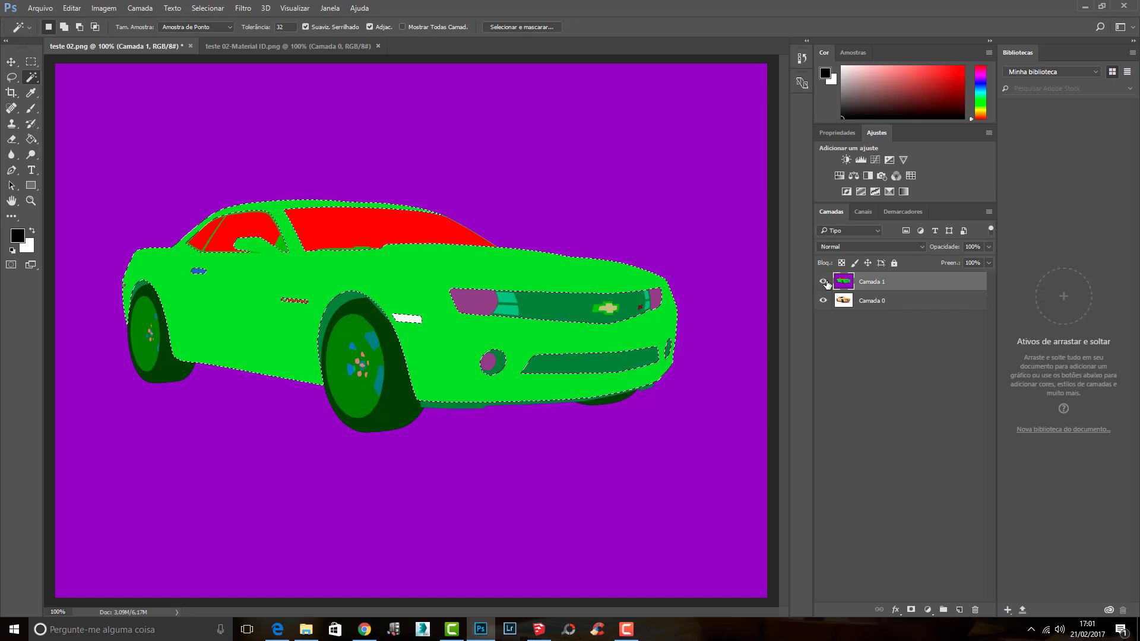
Hide the Material ID layer and apply a brightness of -107 to the selected car body on Camada 0.
click(825, 283)
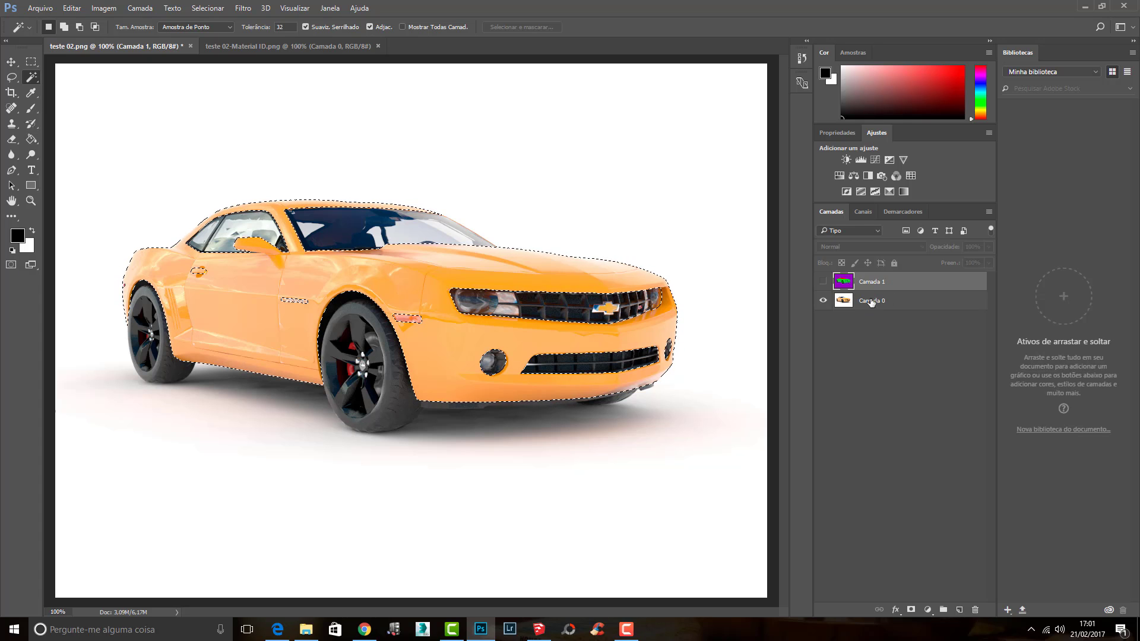
click(890, 302)
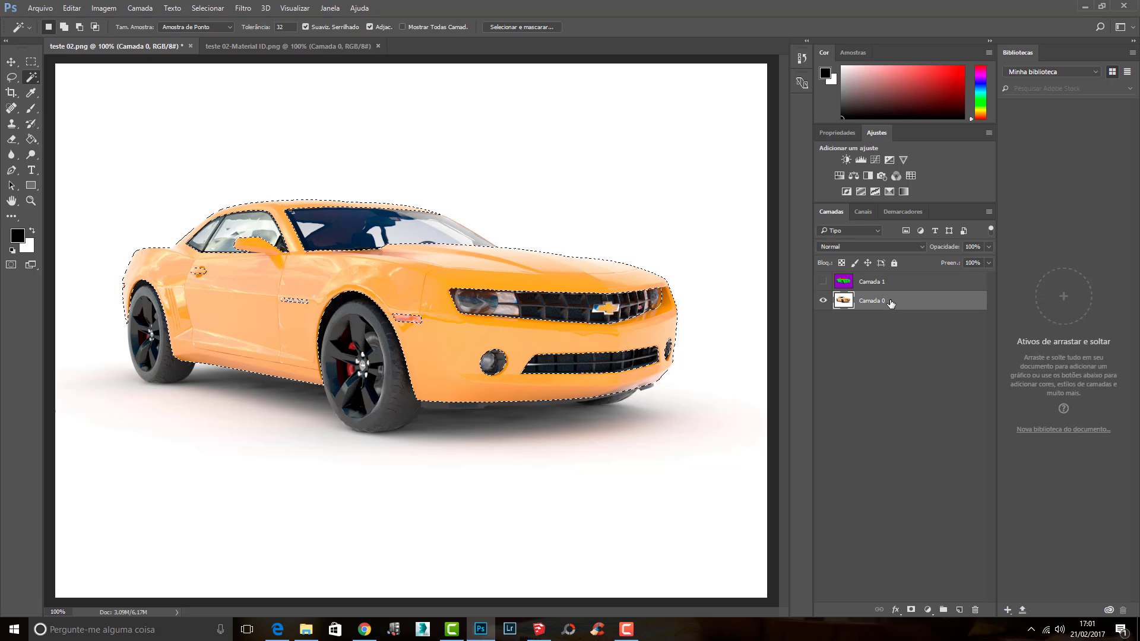
click(105, 8)
mouse_move(146, 38)
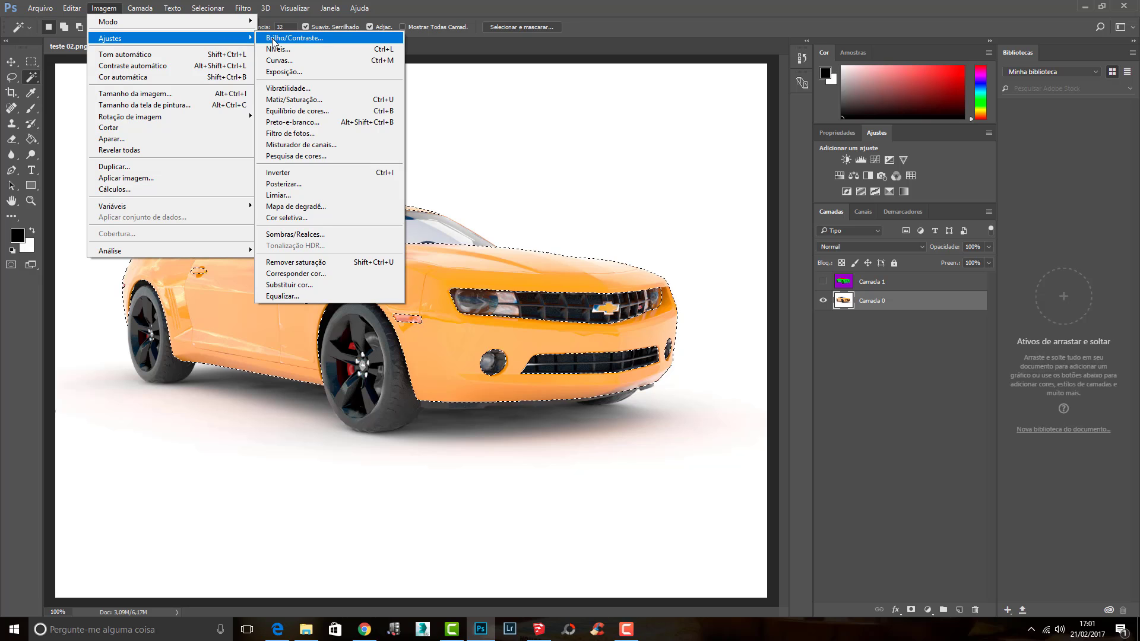
click(291, 38)
drag(713, 195, 687, 194)
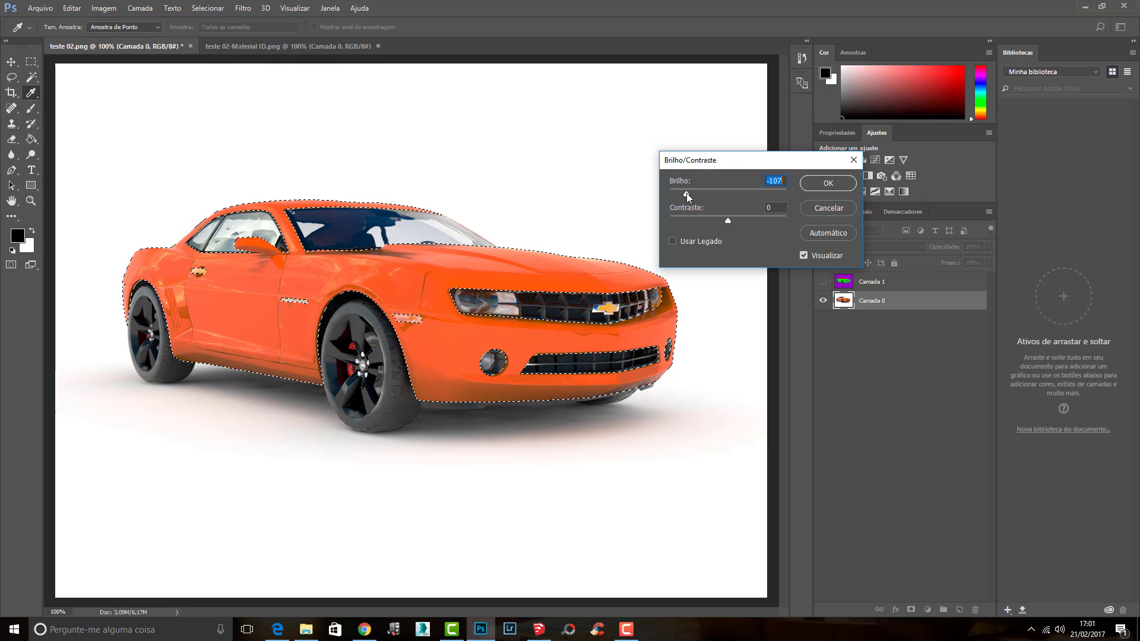
click(827, 183)
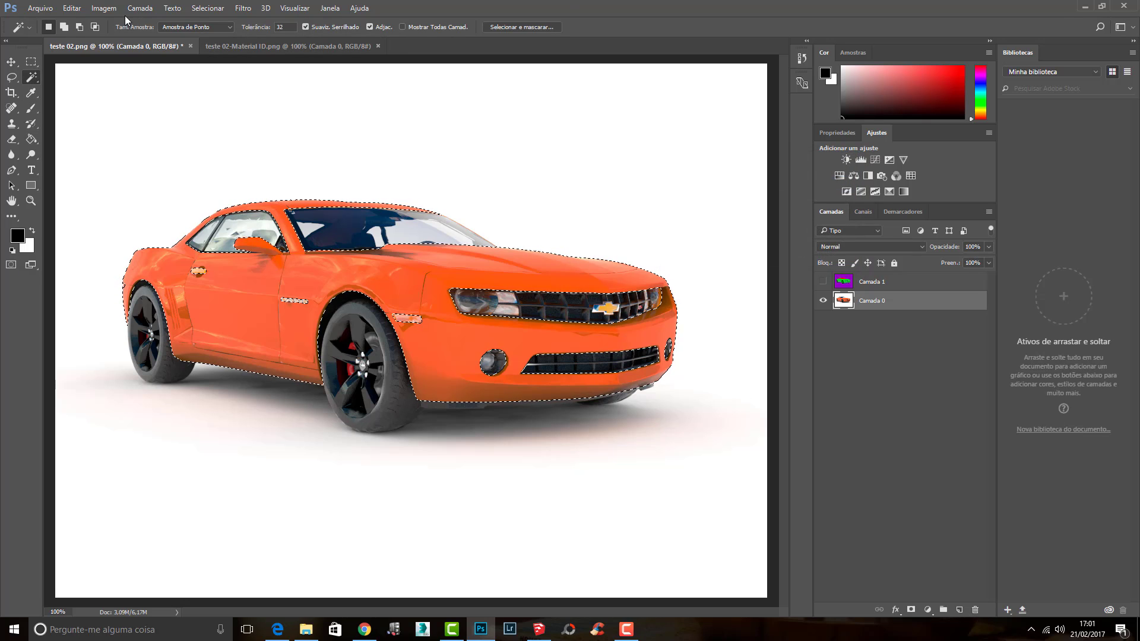
Apply a midtone Color Balance of +100, -100, -5 to the selected car body.
click(104, 8)
mouse_move(209, 41)
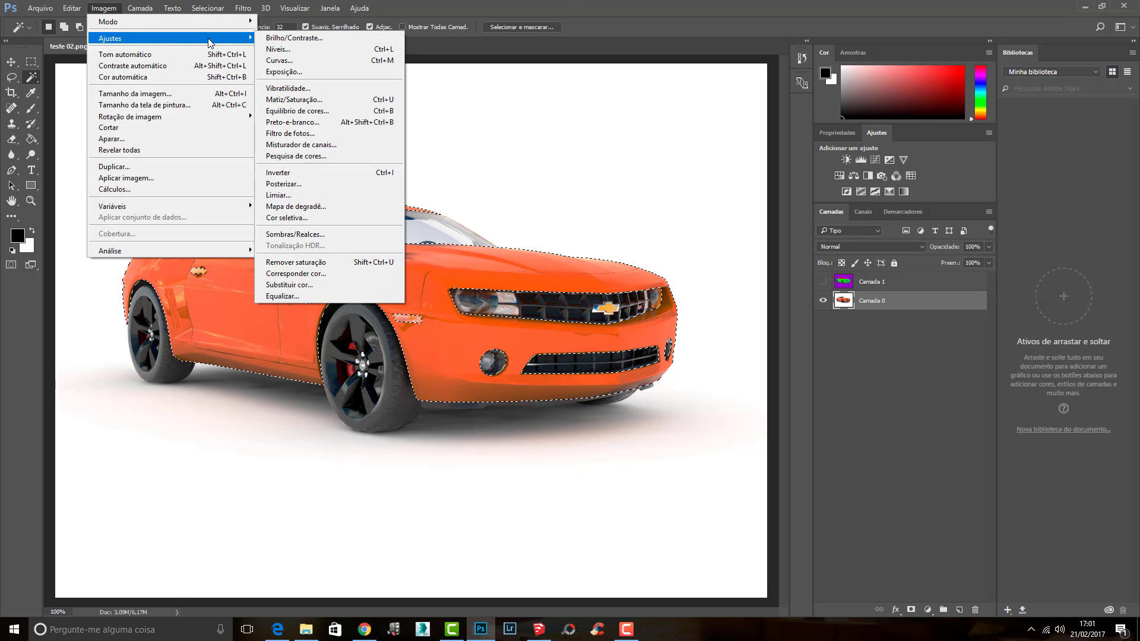
click(271, 110)
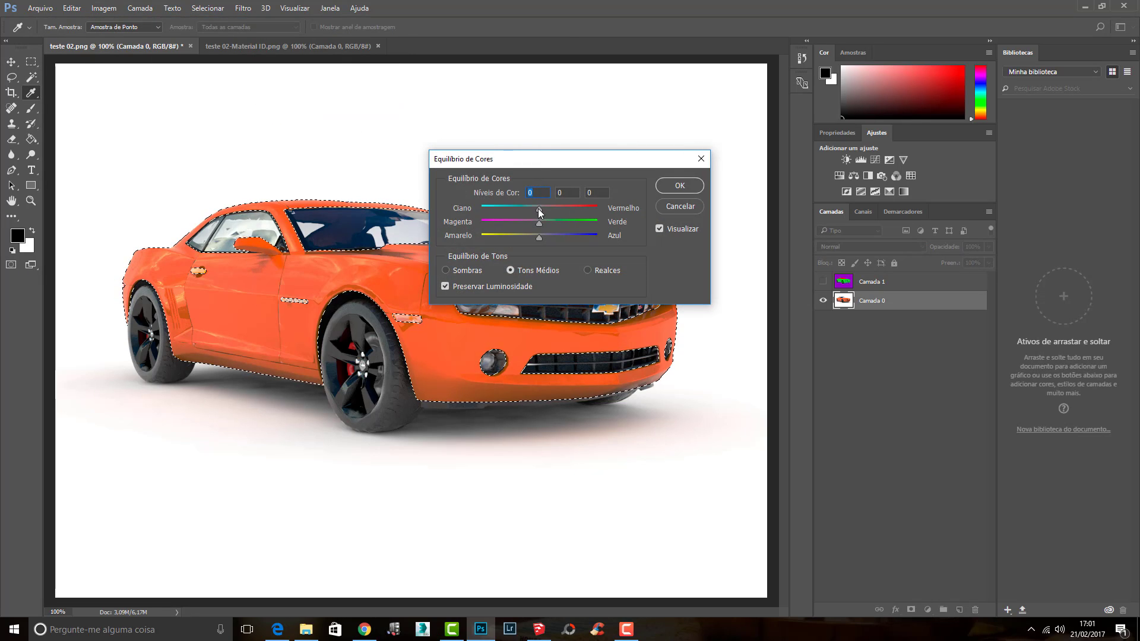
drag(538, 208, 451, 222)
mouse_move(540, 237)
mouse_down()
mouse_move(604, 234)
mouse_move(490, 237)
mouse_move(537, 236)
mouse_up()
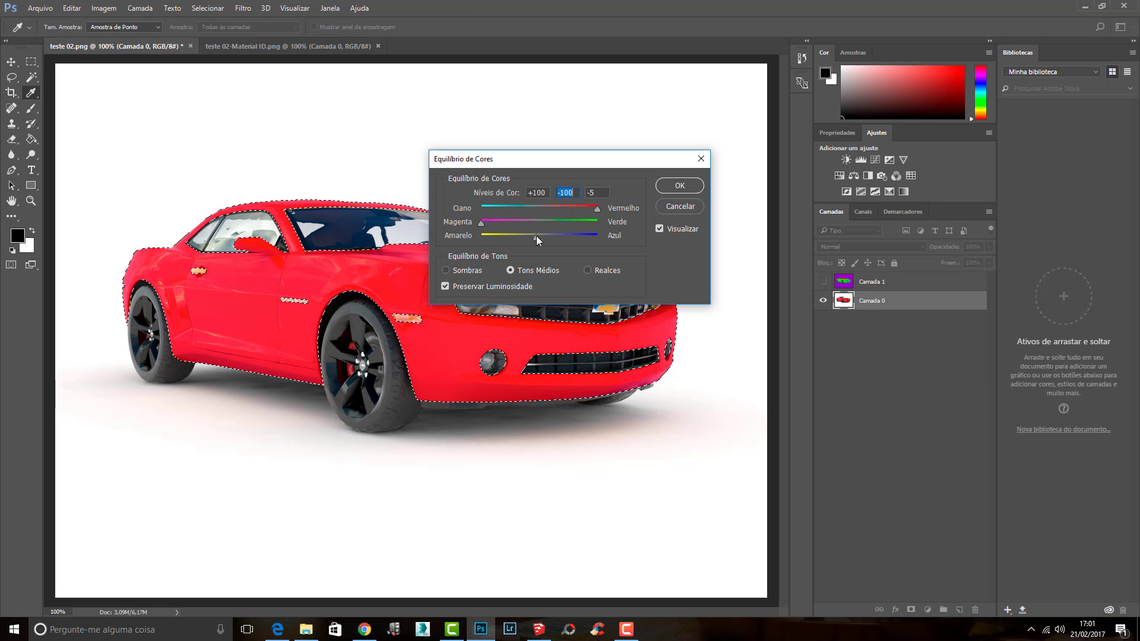
click(680, 185)
key(w)
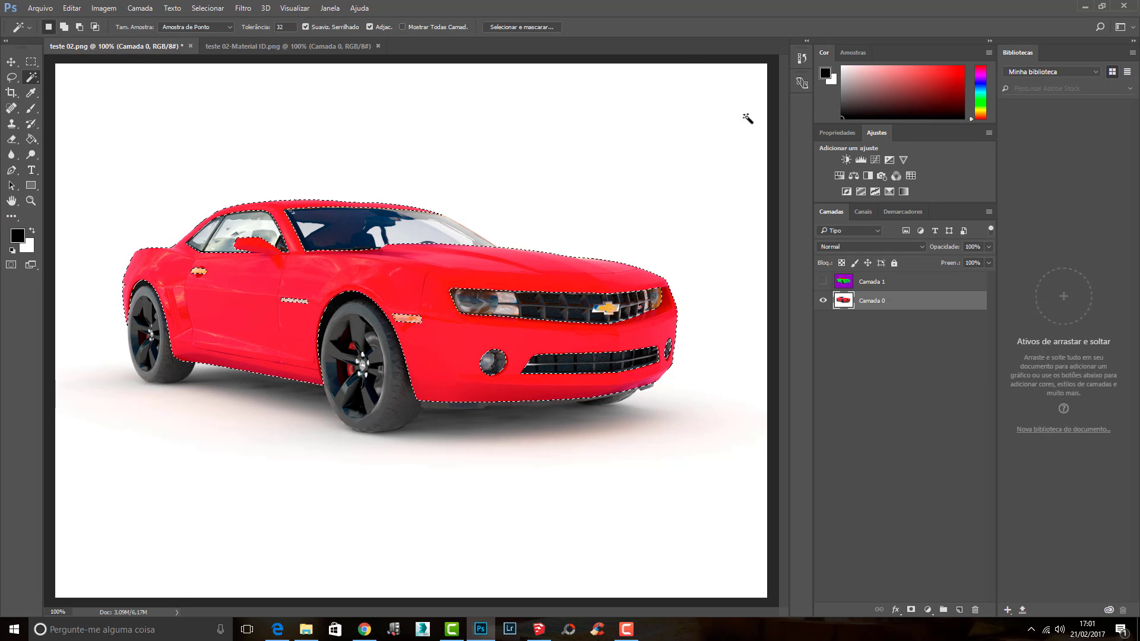
Apply a Hue/Saturation adjustment to the selected car body with a saturation of -40.
click(103, 8)
mouse_move(156, 42)
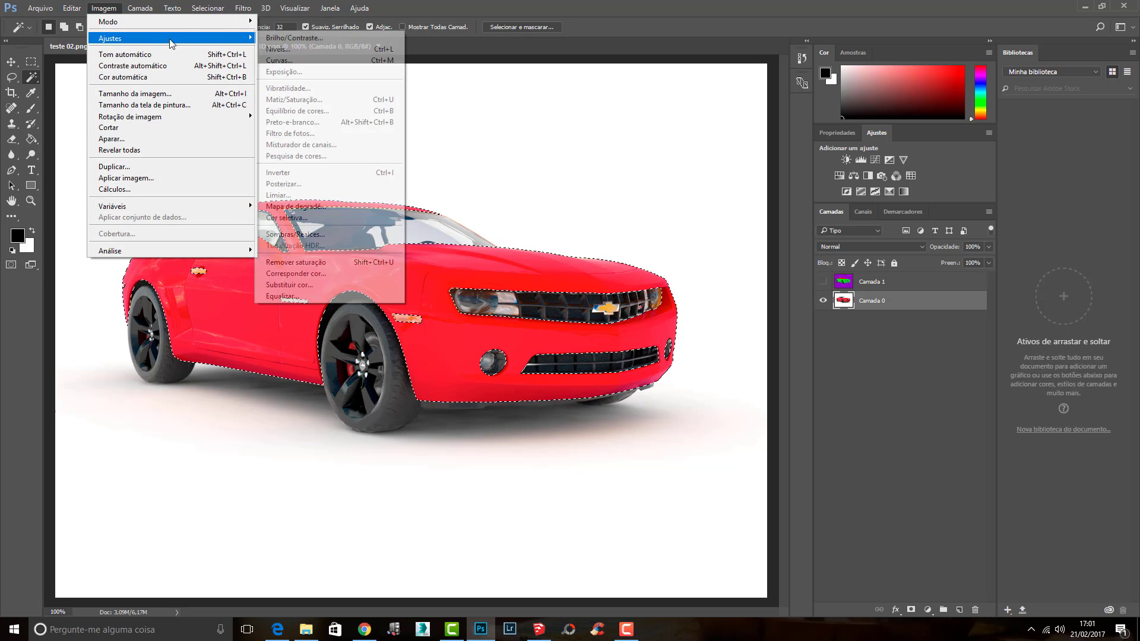
click(290, 100)
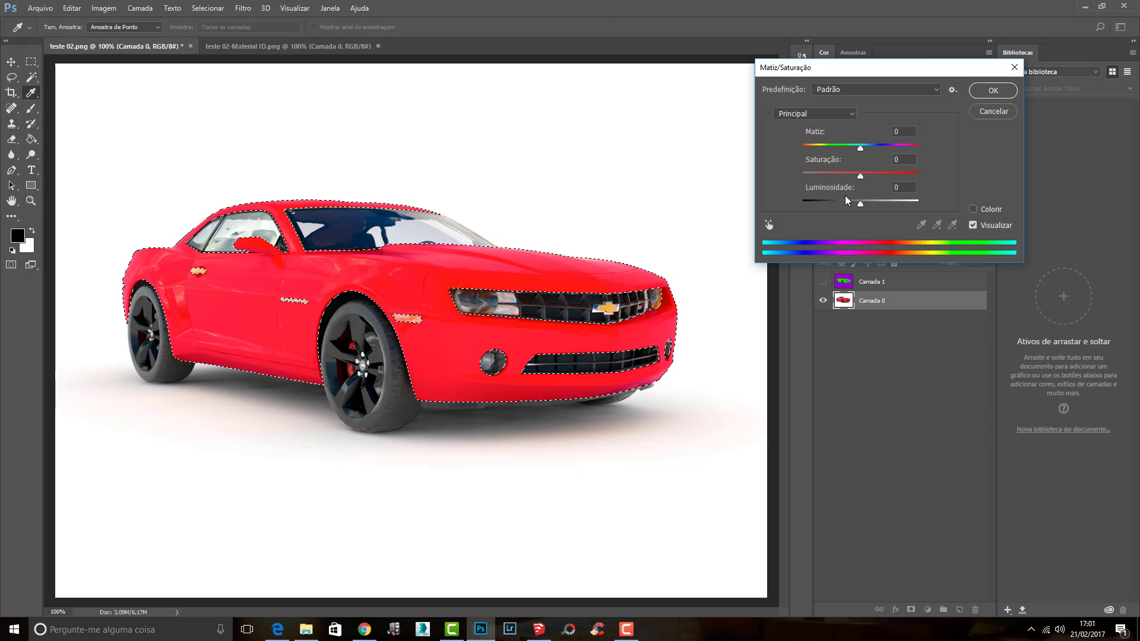
drag(860, 174, 837, 180)
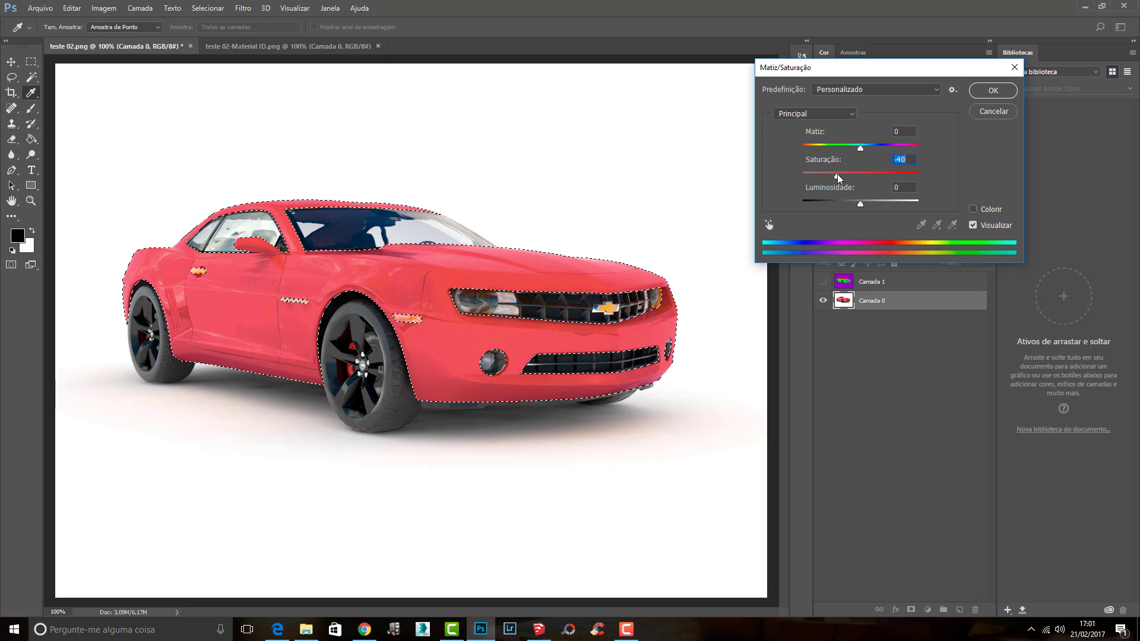
click(993, 91)
Darken the selected car body further by lowering its brightness with Brightness/Contrast.
click(103, 8)
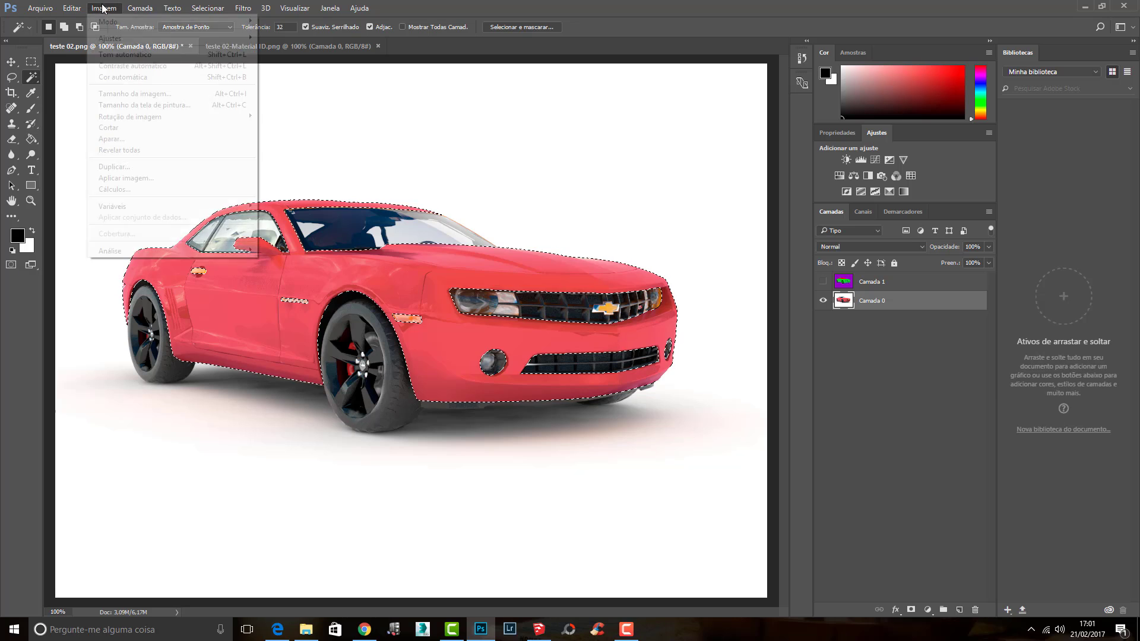
mouse_move(113, 38)
click(268, 38)
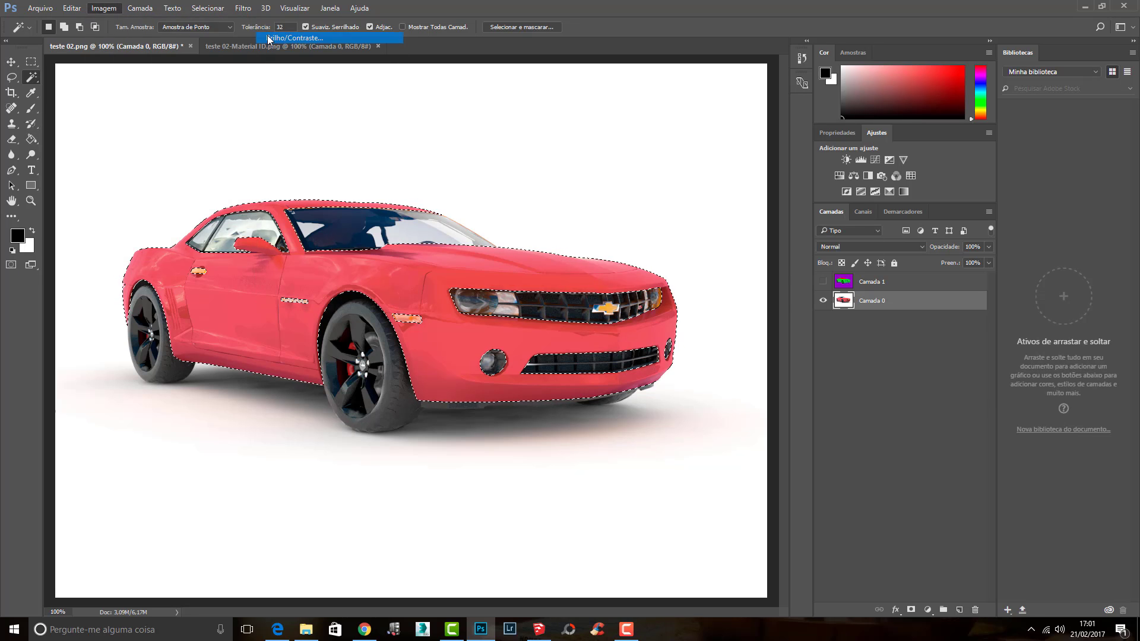
drag(726, 195, 692, 189)
click(819, 184)
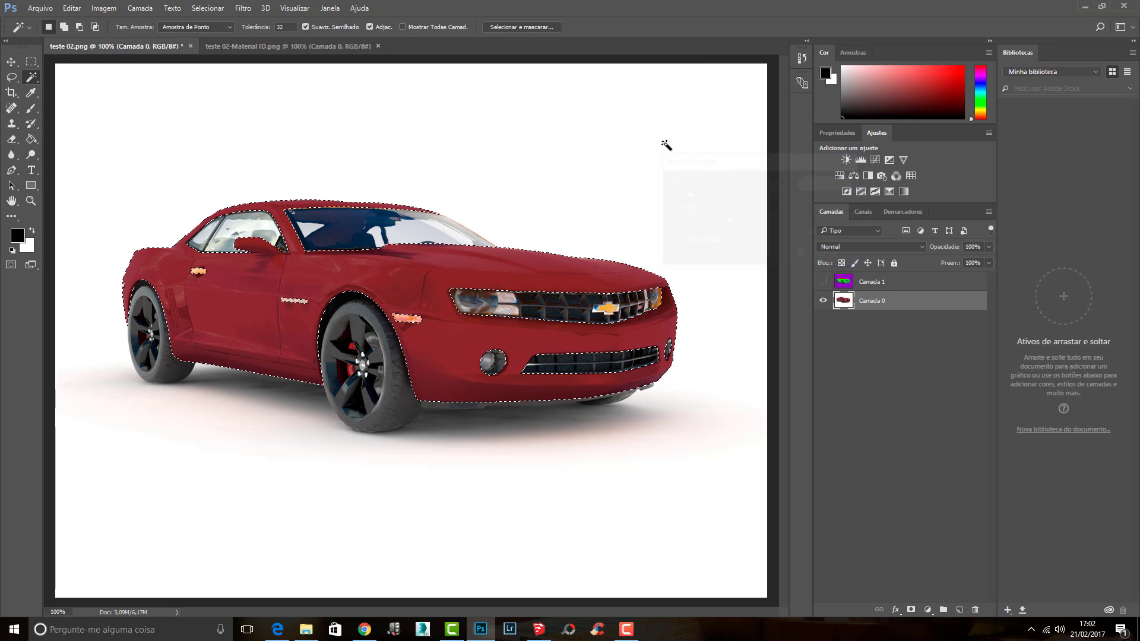
Apply an Exposure adjustment of +1.12 to the selected car body.
click(100, 9)
mouse_move(196, 38)
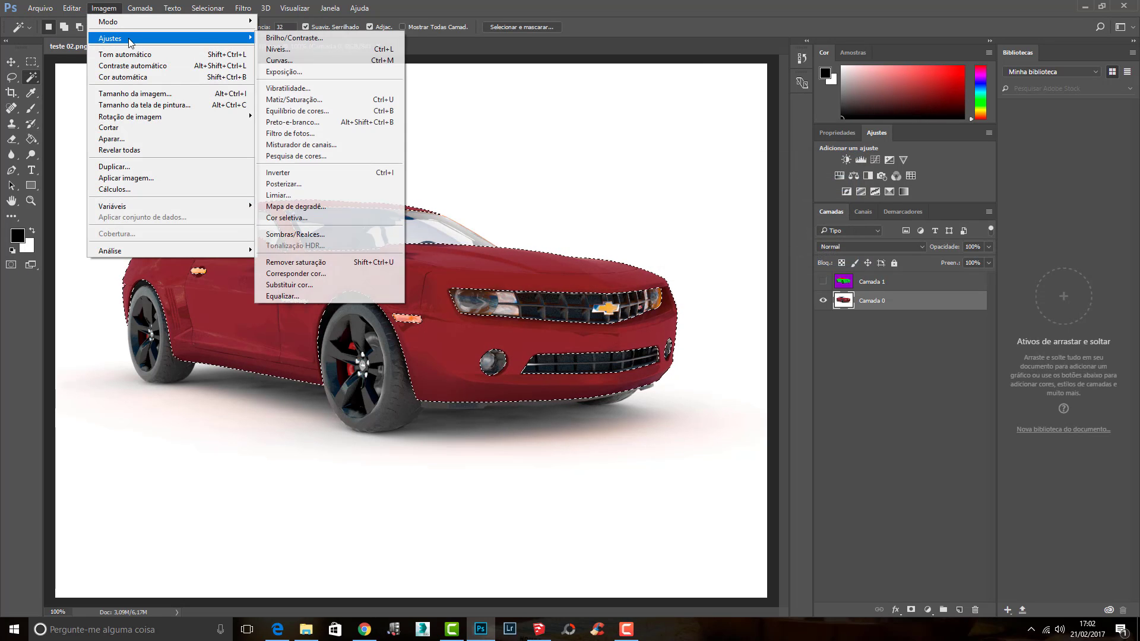
click(289, 72)
mouse_move(540, 227)
mouse_down()
mouse_move(507, 226)
mouse_move(582, 224)
mouse_move(556, 224)
mouse_up()
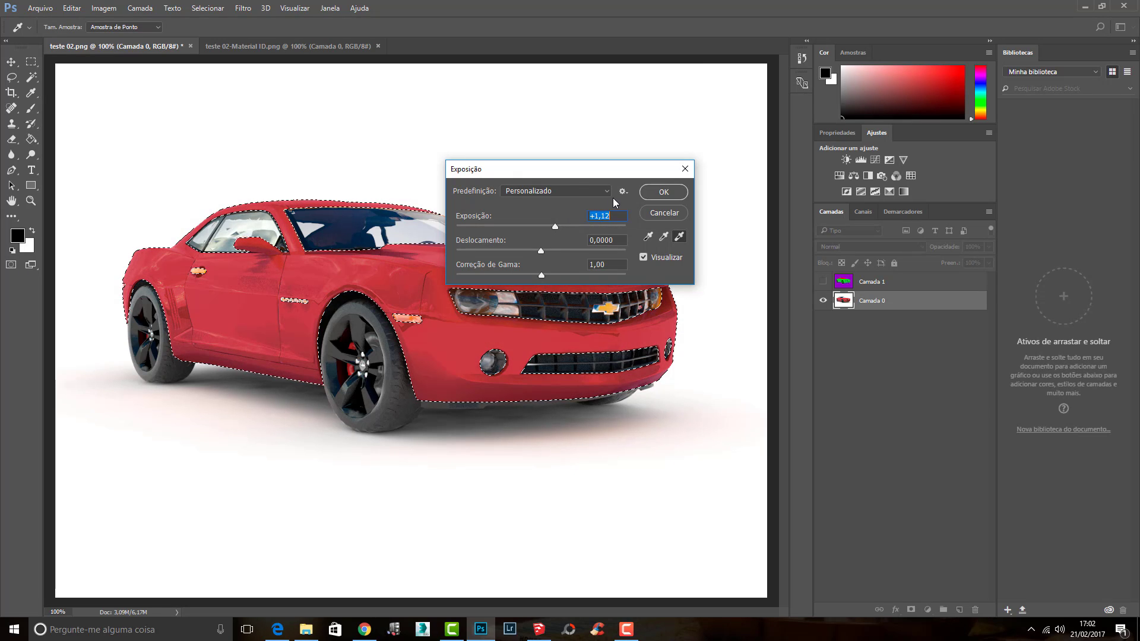
click(646, 193)
Desaturate the selected car body with a saturation of -100, and clear the selection.
click(98, 9)
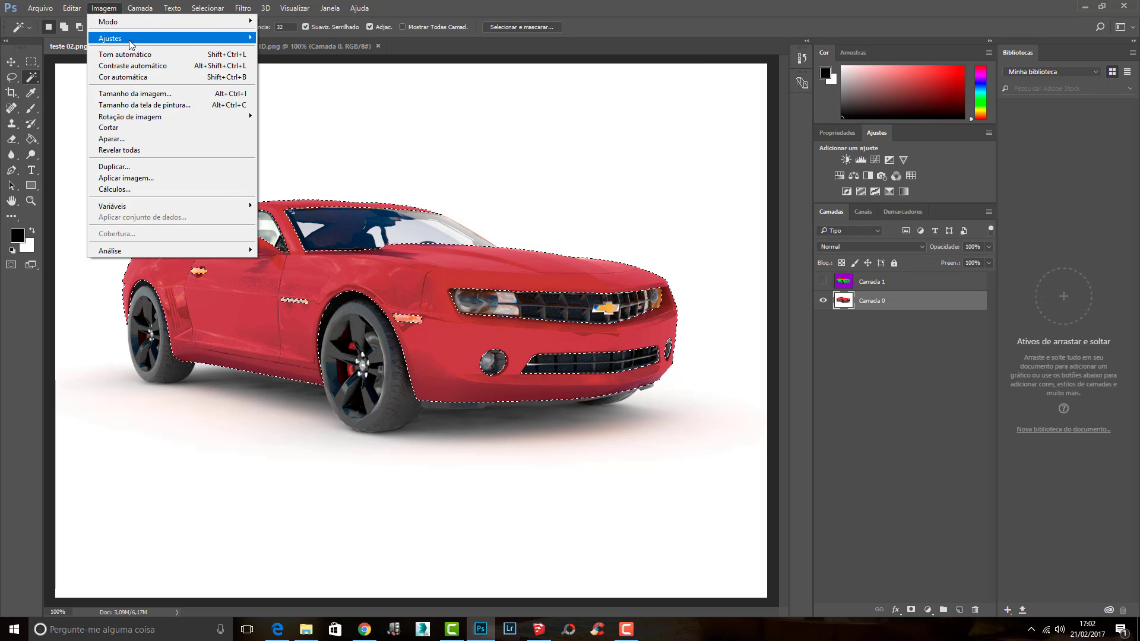
mouse_move(119, 38)
click(283, 102)
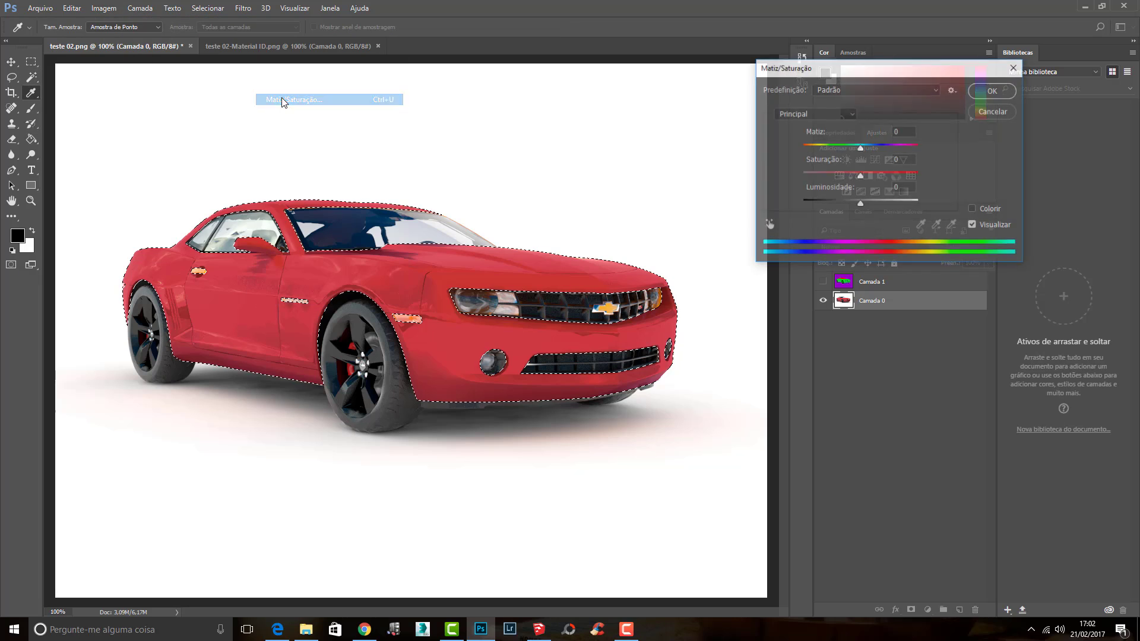
drag(861, 176, 761, 194)
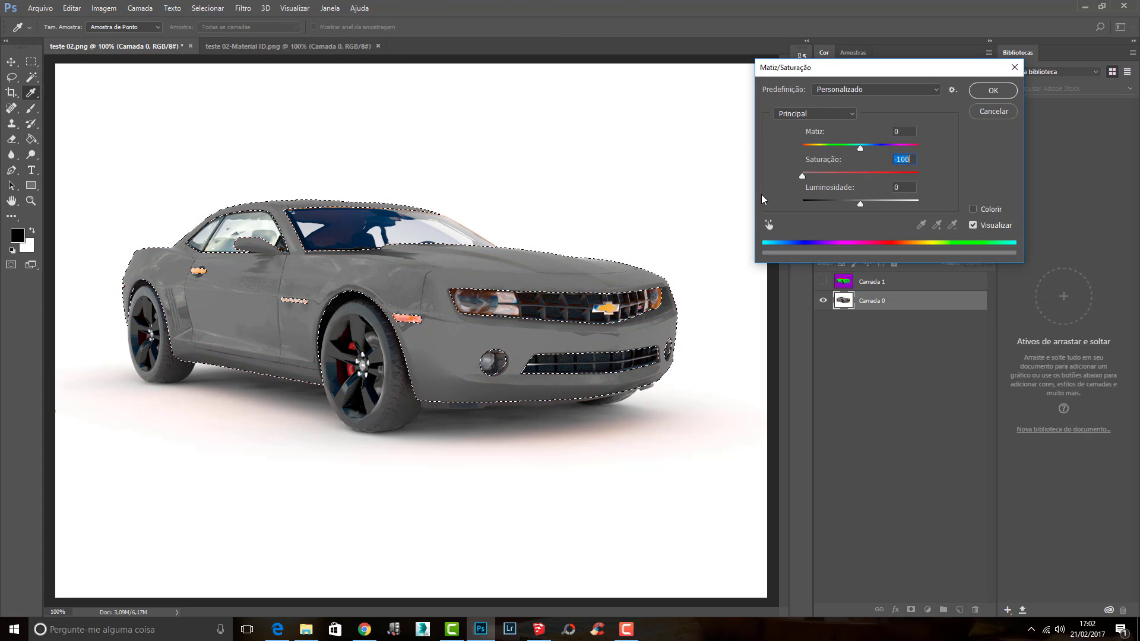
click(993, 91)
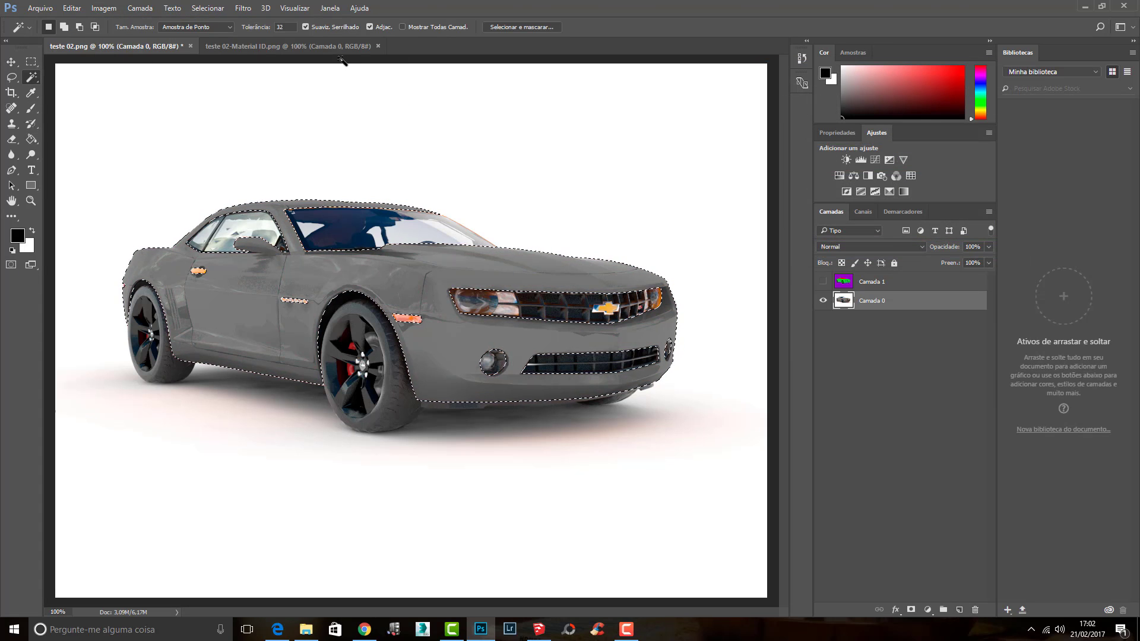
click(208, 8)
click(214, 33)
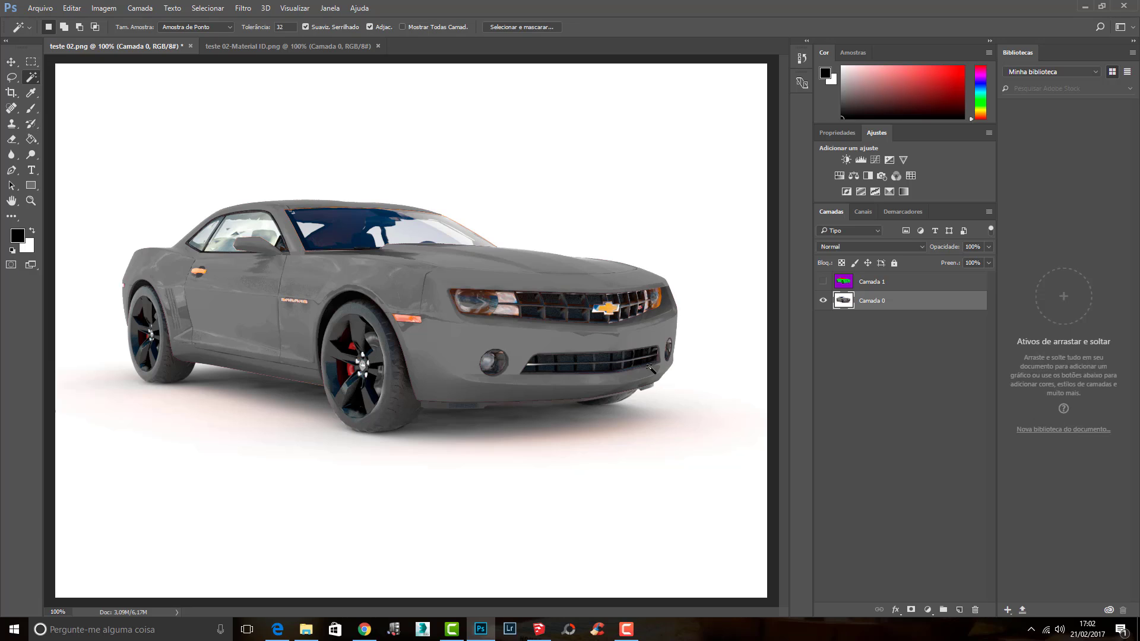
Undo all the car body adjustments on Camada 0 along with the body selection.
key(ctrl+alt+z)
key(ctrl+alt+z)
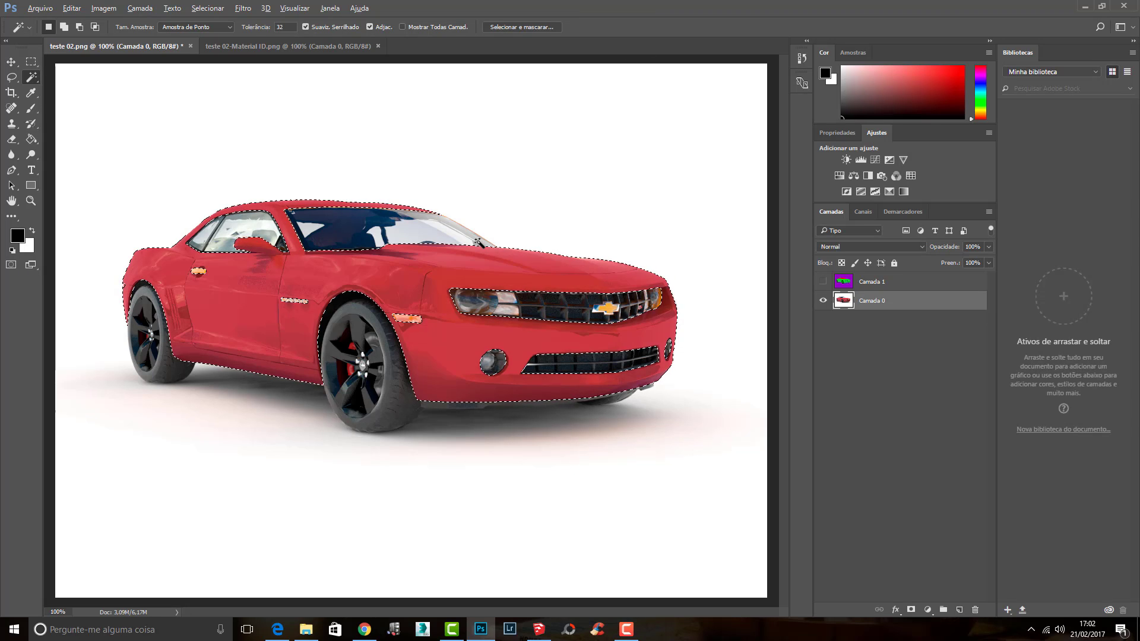
key(ctrl+alt+z)
key(ctrl+alt+z)
key(ctrl+alt+z)
key(ctrl+alt+z)
key(ctrl+alt+z)
key(ctrl+alt+z)
key(ctrl+alt+z)
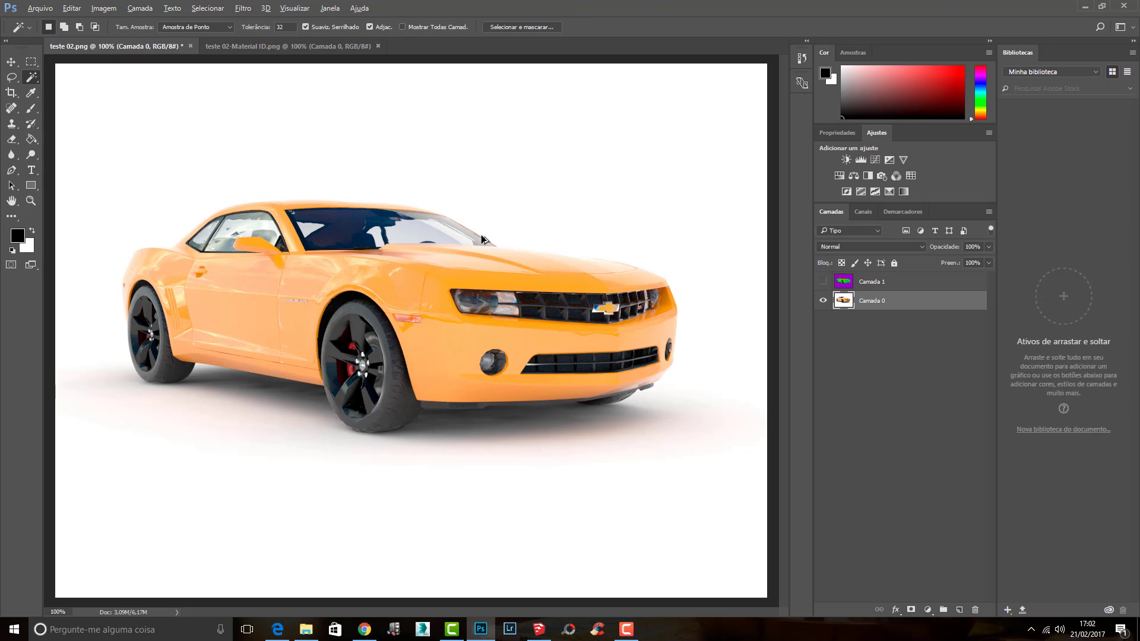
Show the Material ID layer again and select the dark green areas of both the front and rear tires on it.
click(823, 281)
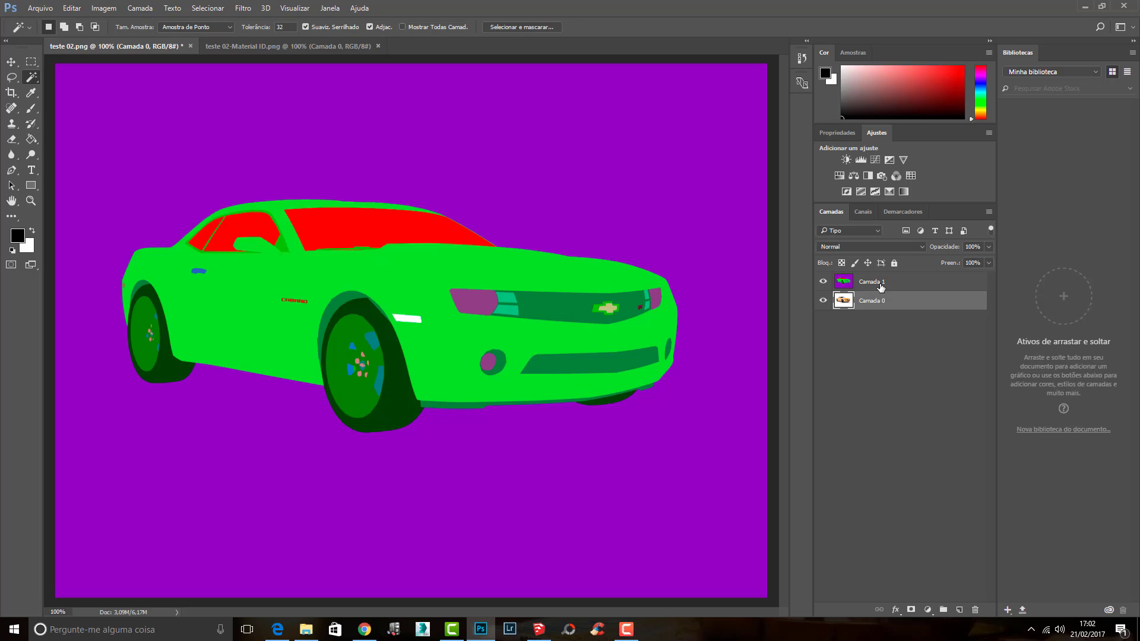
click(884, 282)
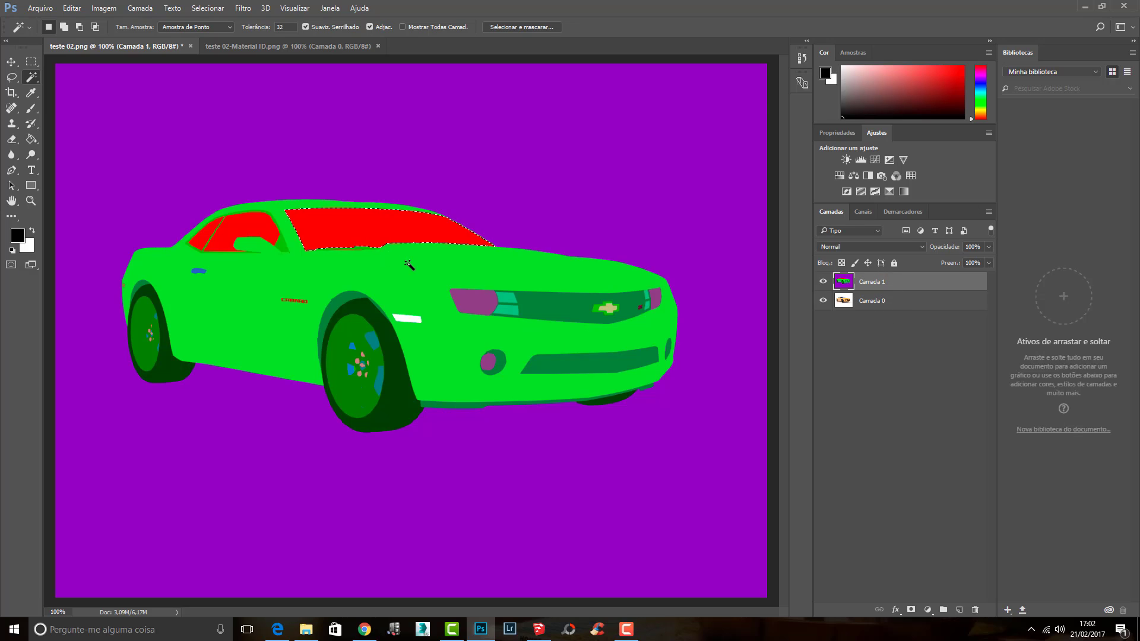
click(383, 324)
key(shift)
shift+click(176, 381)
Hide the Material ID layer and darken the selected tires on Camada 0 with a Brightness/Contrast brightness of -122.
click(824, 281)
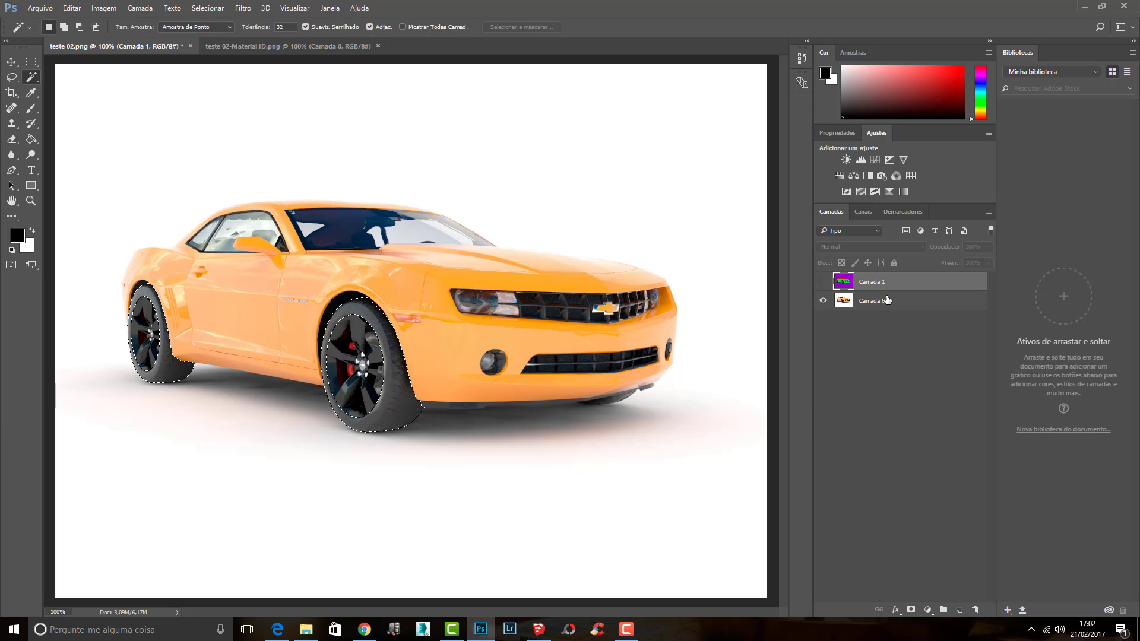
click(851, 301)
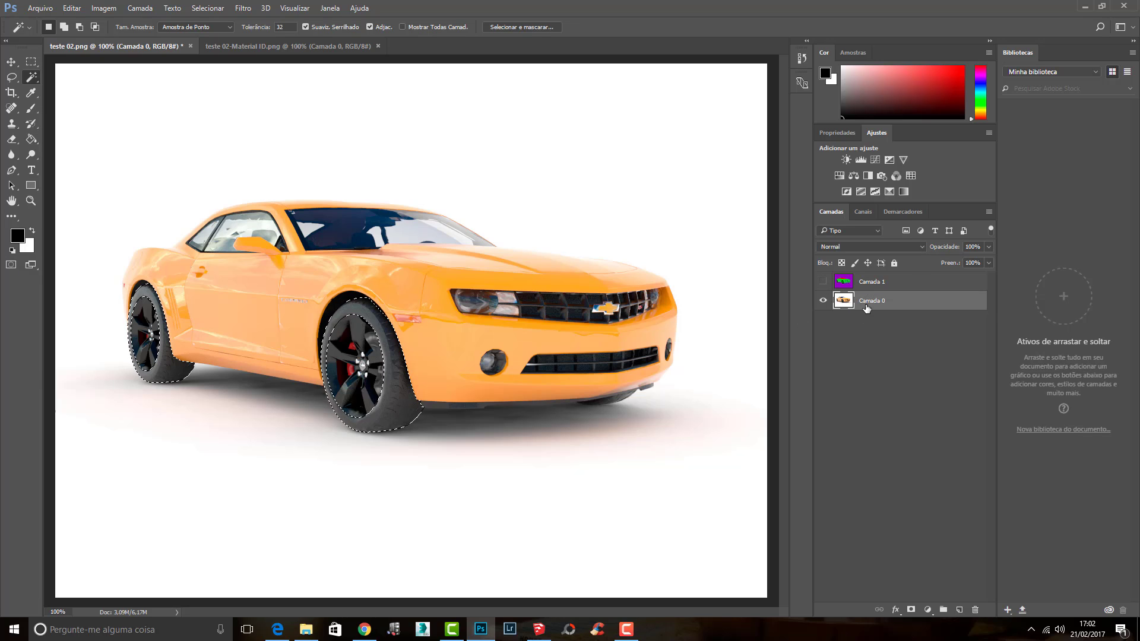
click(104, 8)
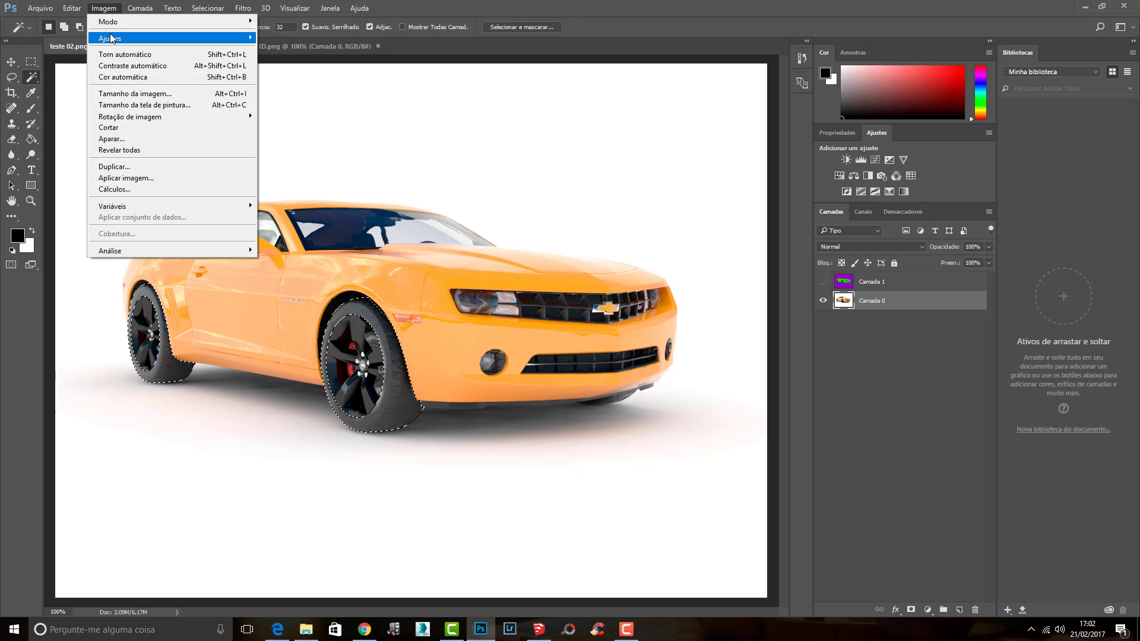
mouse_move(111, 38)
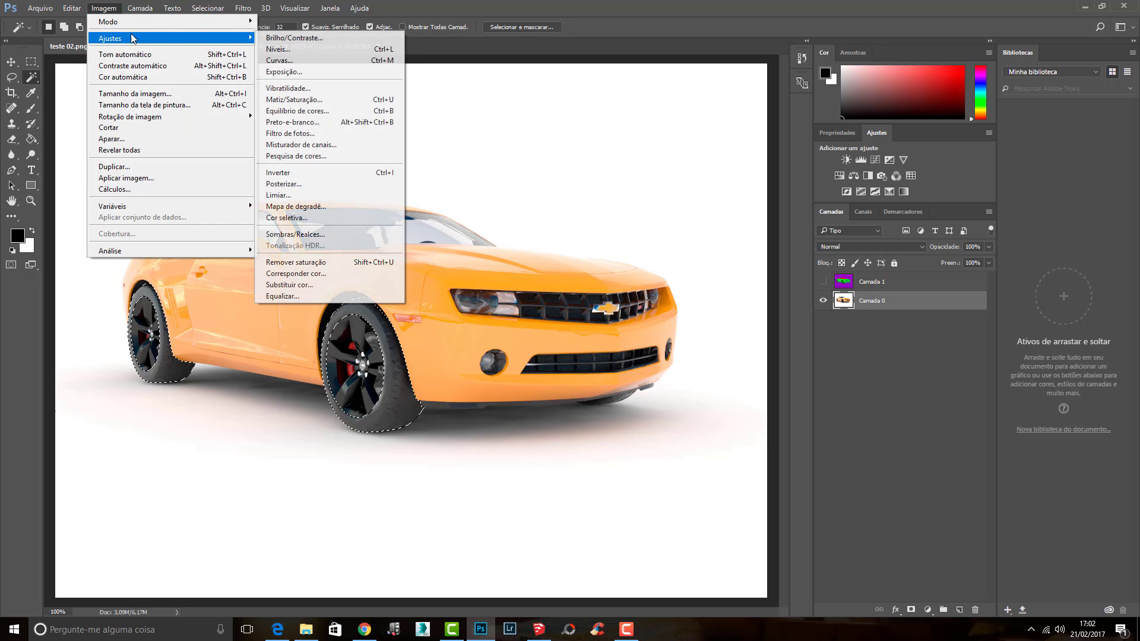
click(270, 39)
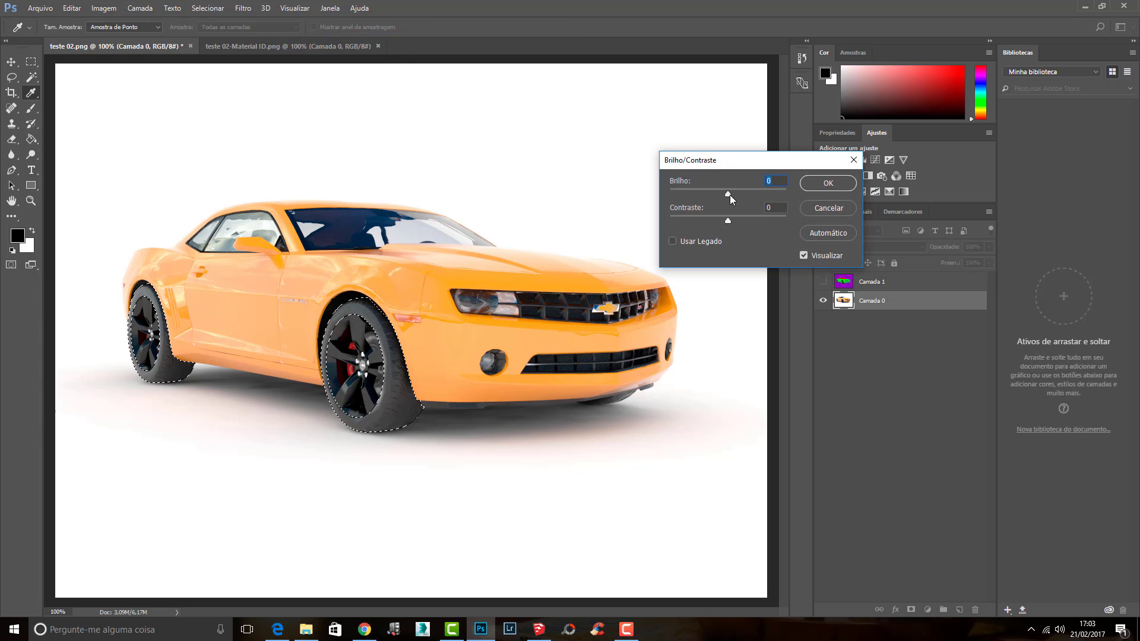
drag(729, 194, 696, 195)
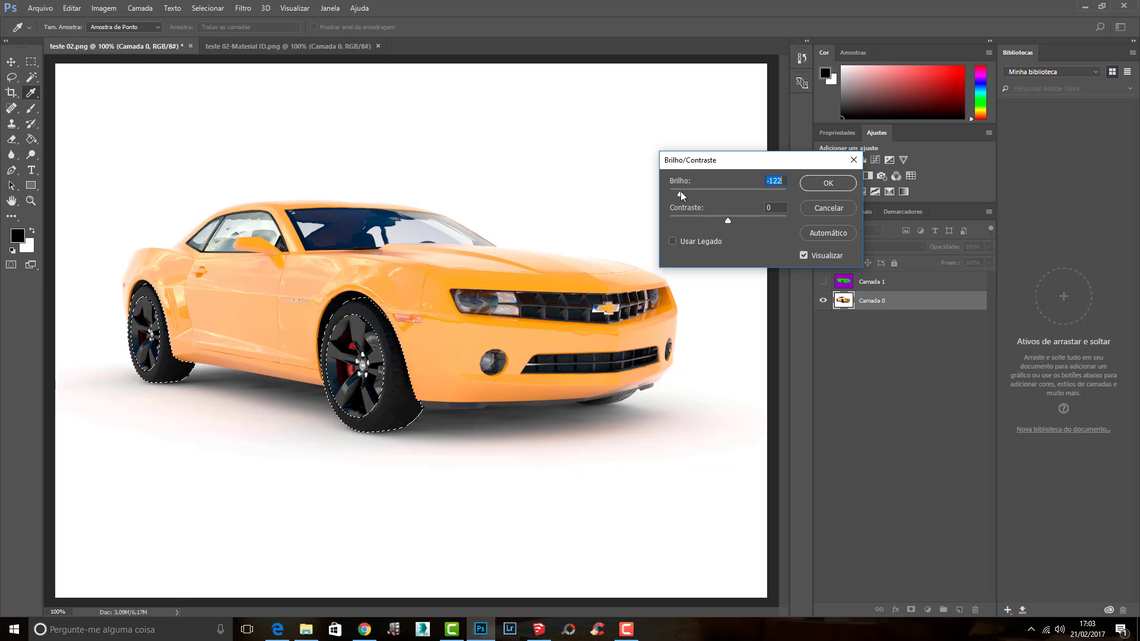
click(809, 184)
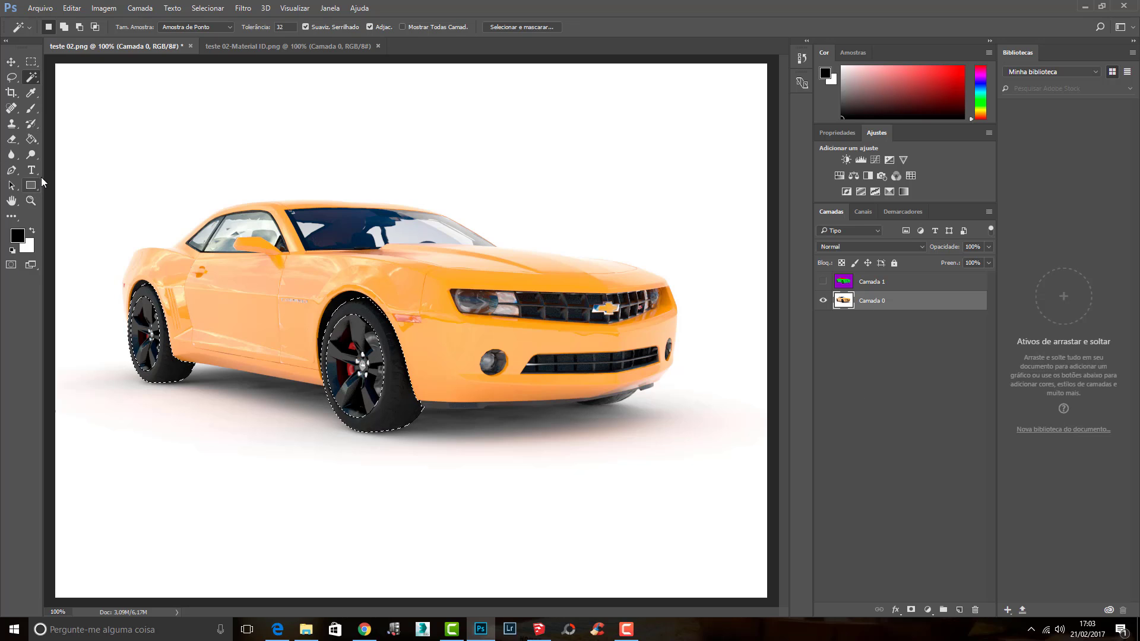
Show the Material ID layer again, make Camada 1 active, and select its purple background with the Magic Wand.
click(280, 27)
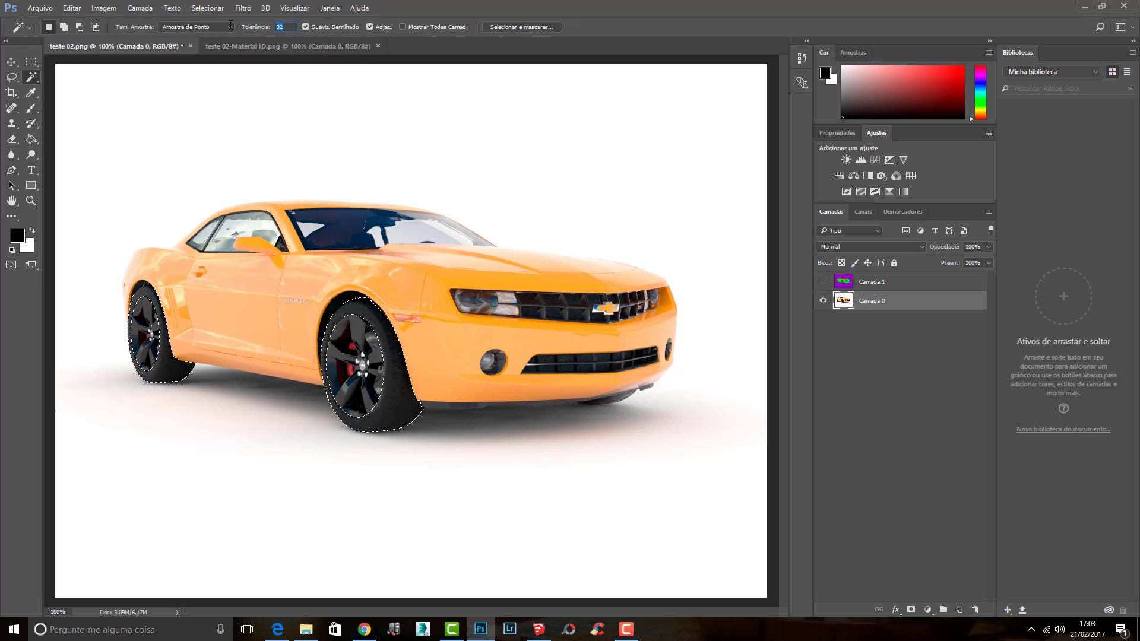
click(824, 283)
click(655, 235)
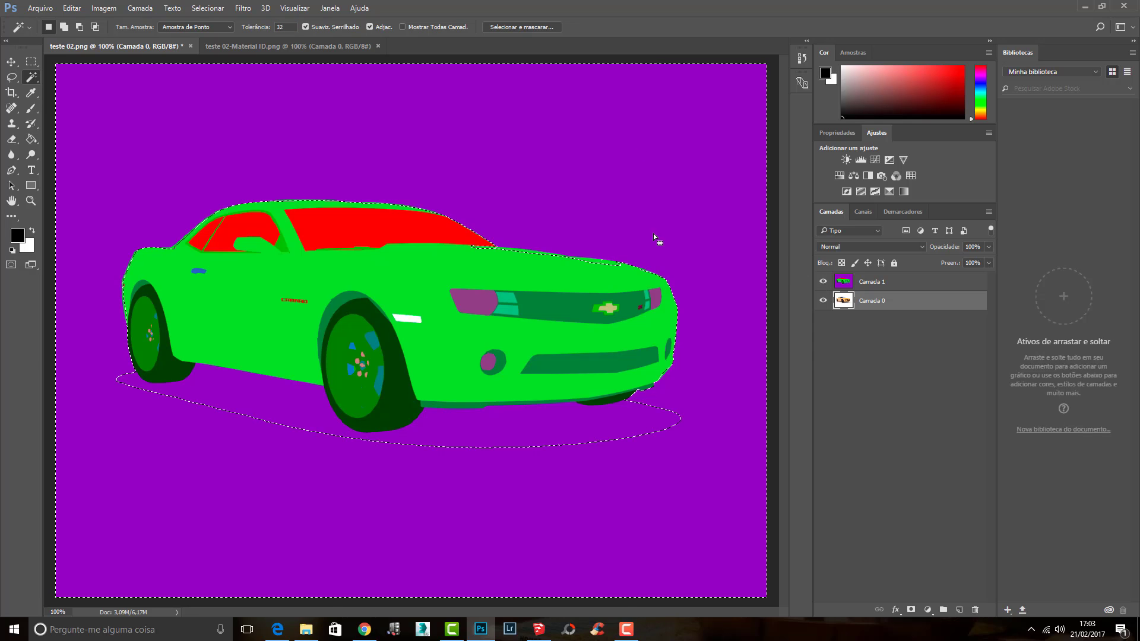
click(875, 285)
click(656, 140)
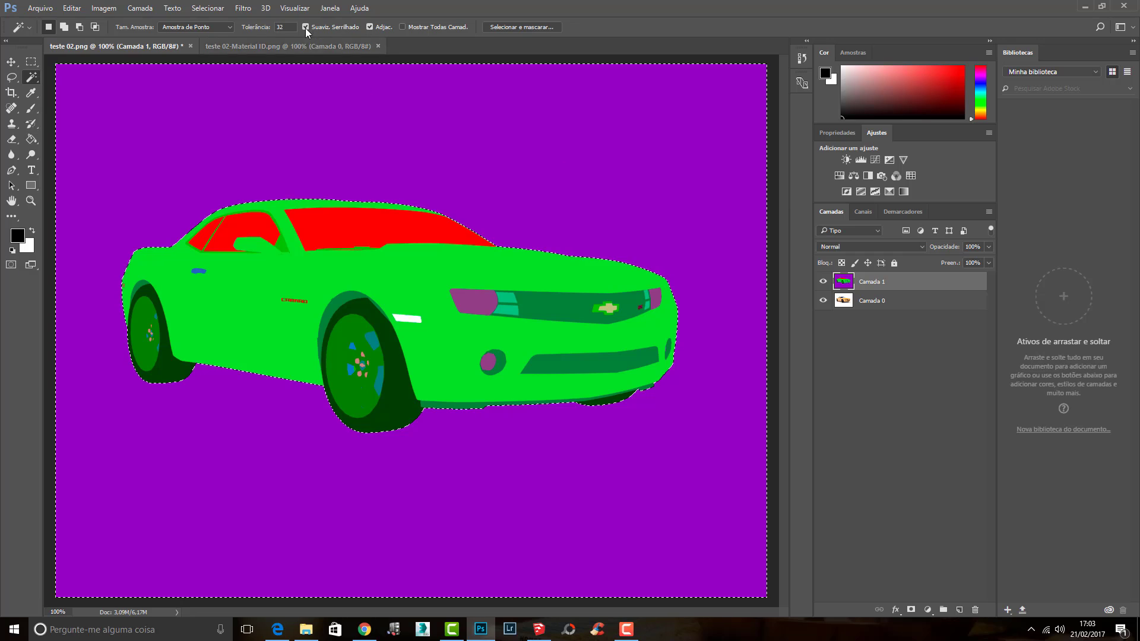
Set the Magic Wand tolerance to 100 and select the green car body on Camada 1.
click(282, 26)
text(100)
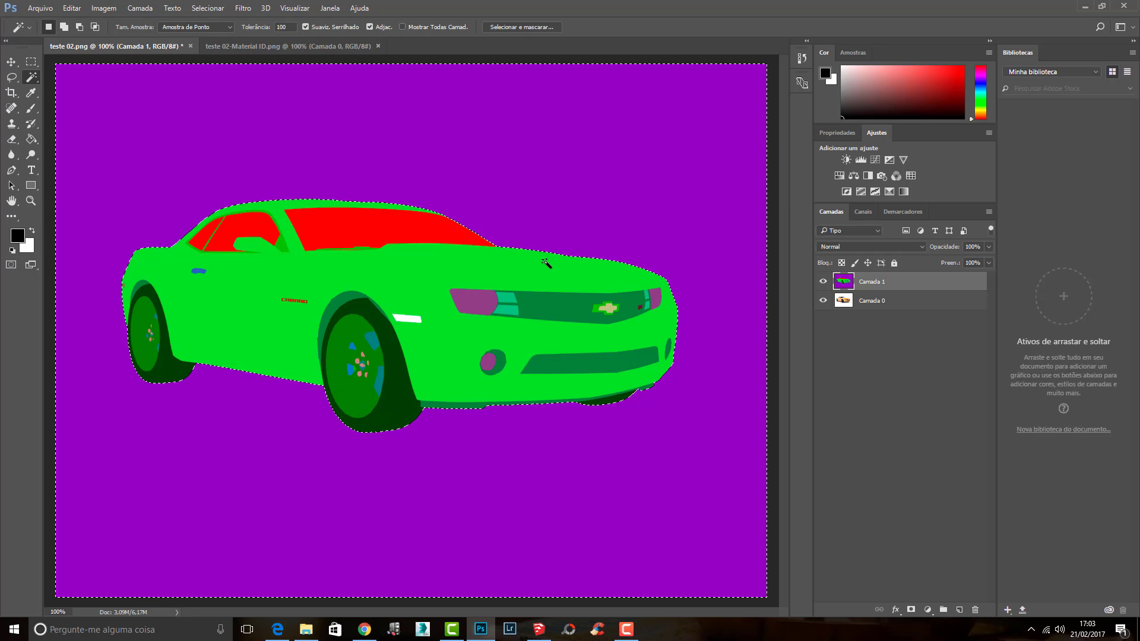
click(408, 331)
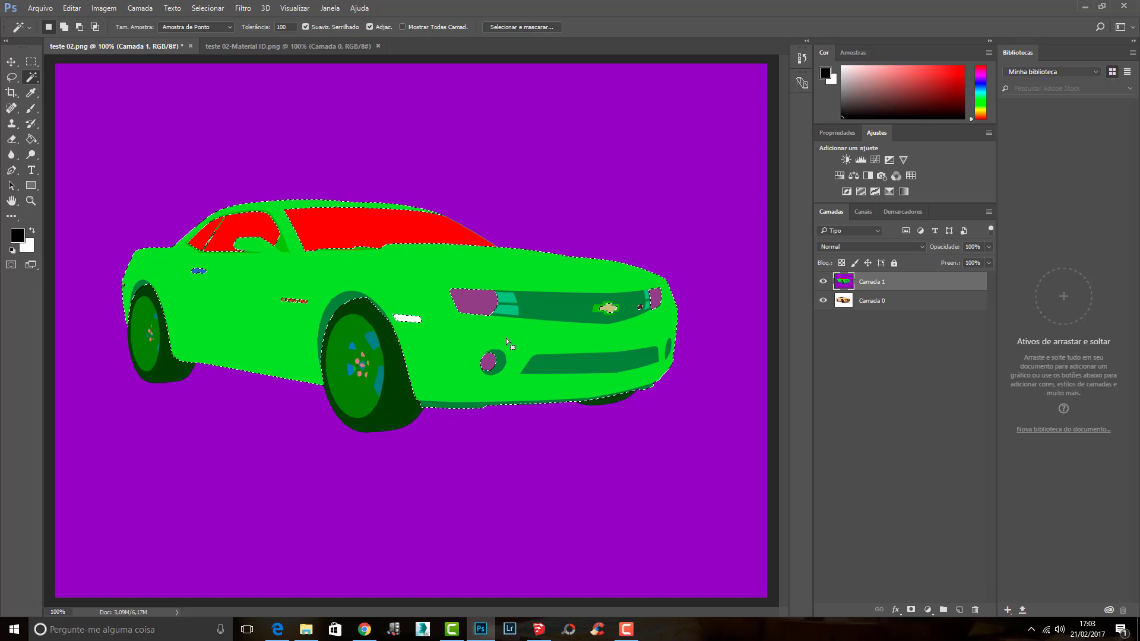
Hide the Material ID layer and darken the selected car body on Camada 0 with a brightness of -150.
click(823, 281)
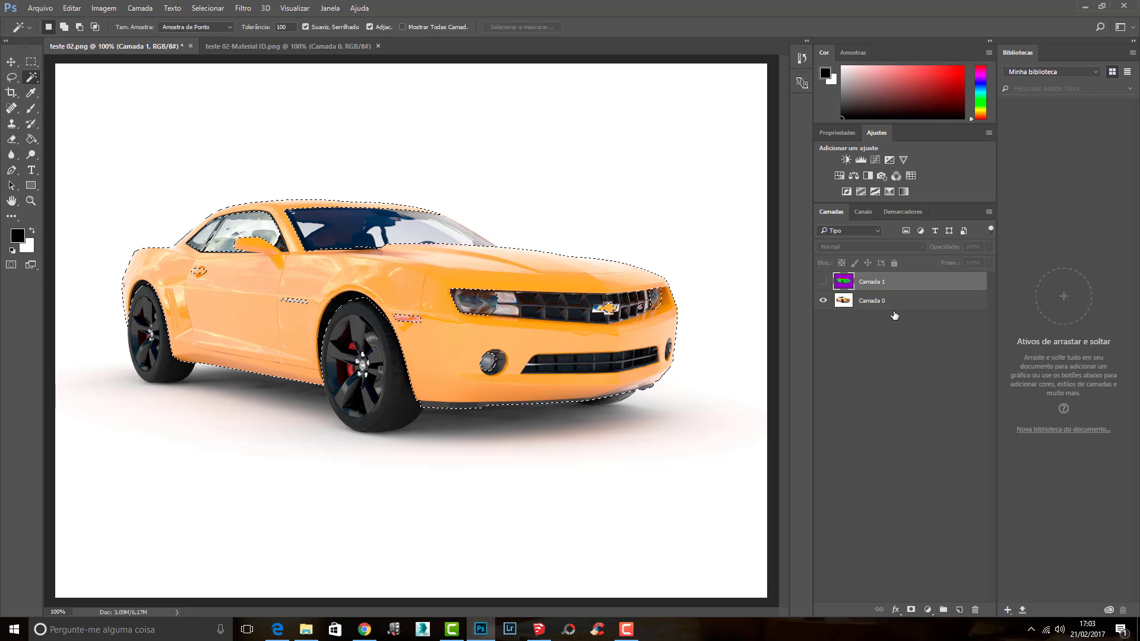
click(893, 307)
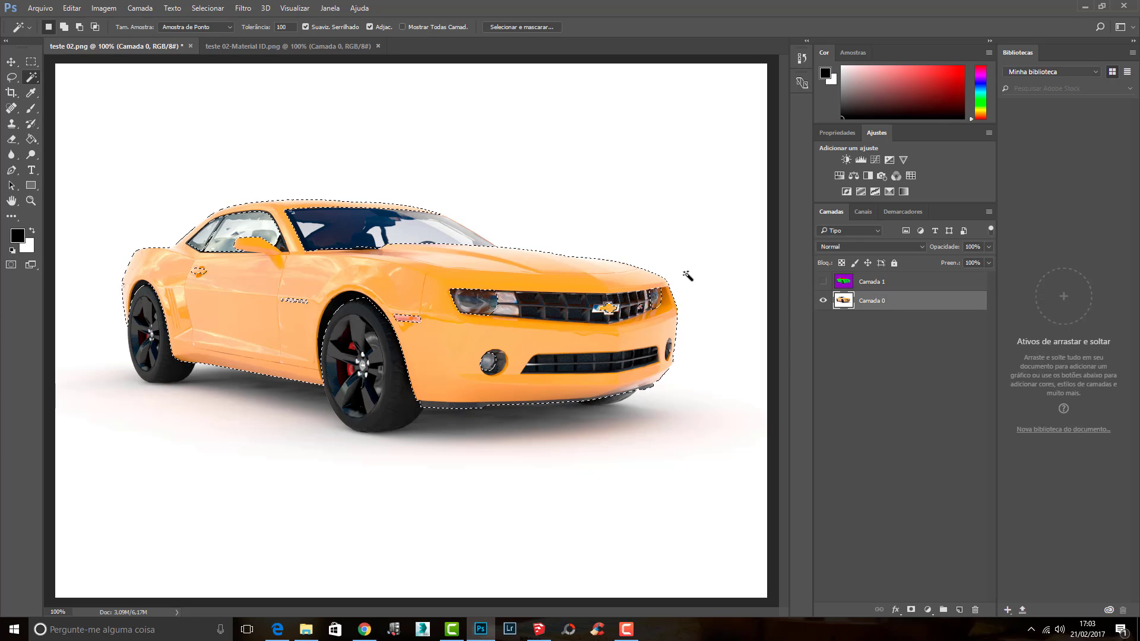
click(104, 8)
mouse_move(119, 38)
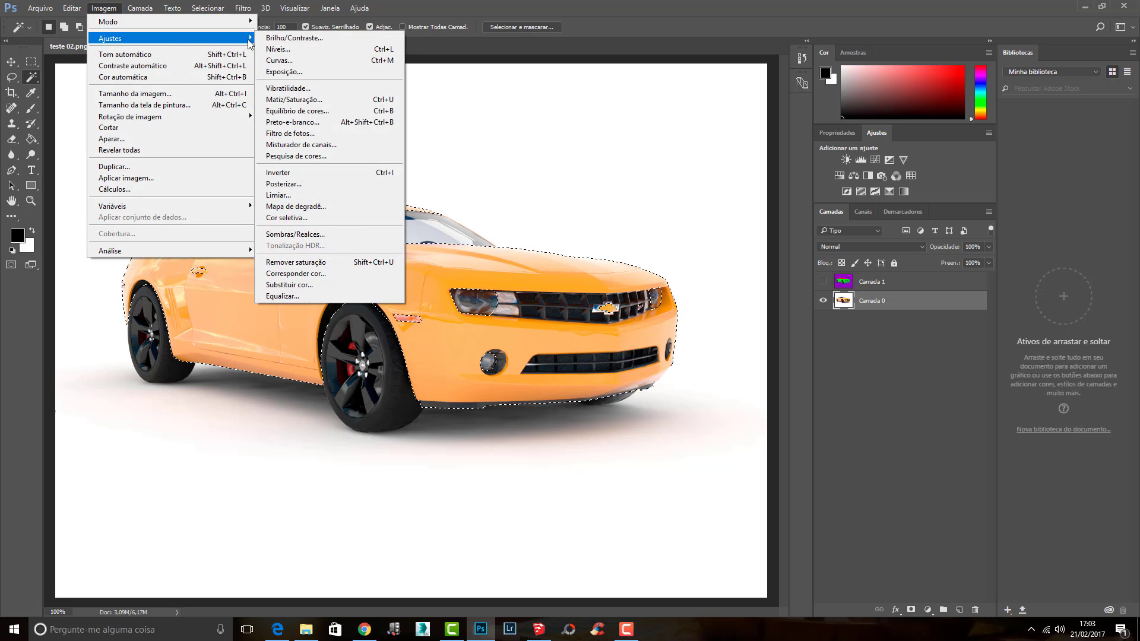
click(297, 37)
drag(728, 193, 664, 200)
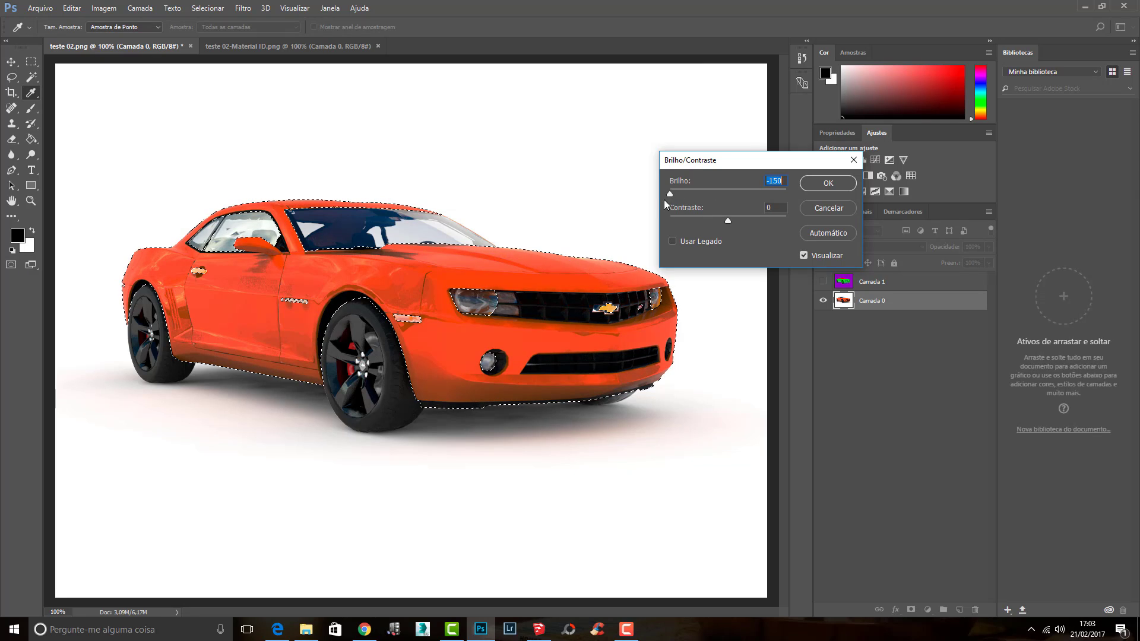
click(833, 183)
Show the Material ID layer, set the Magic Wand tolerance to 20, and select the green car body on Camada 1.
click(823, 283)
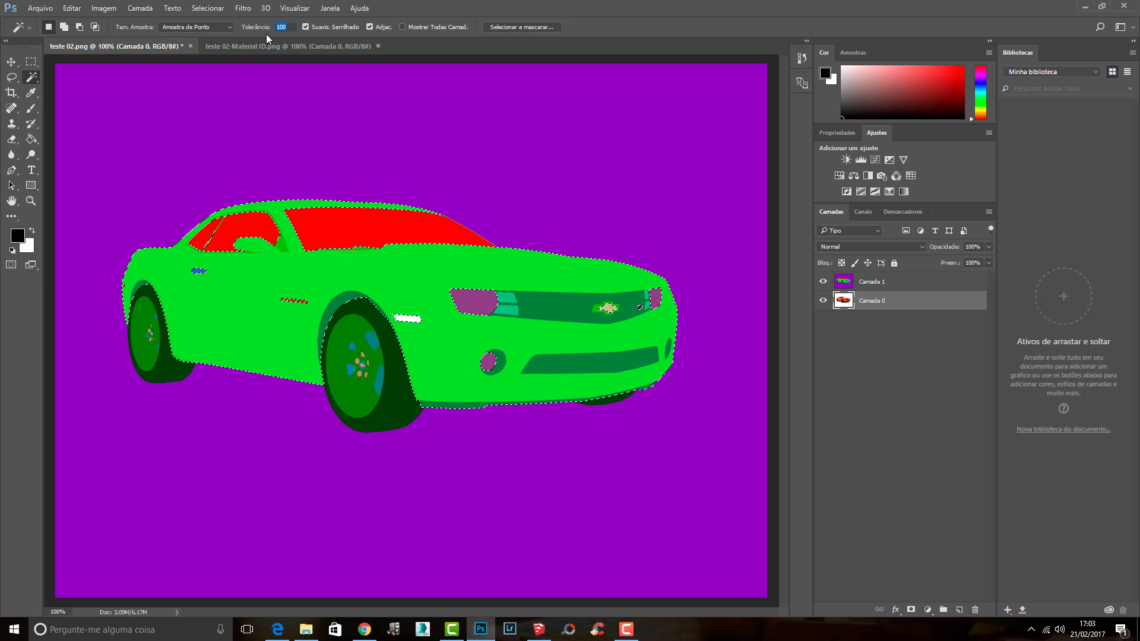
text(20)
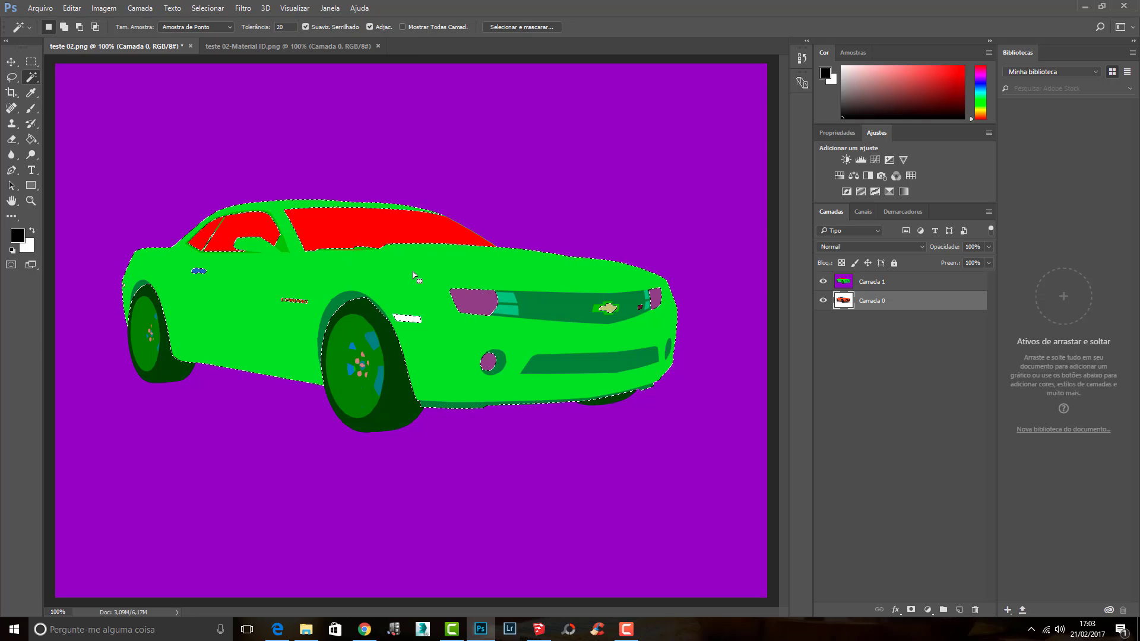
click(409, 270)
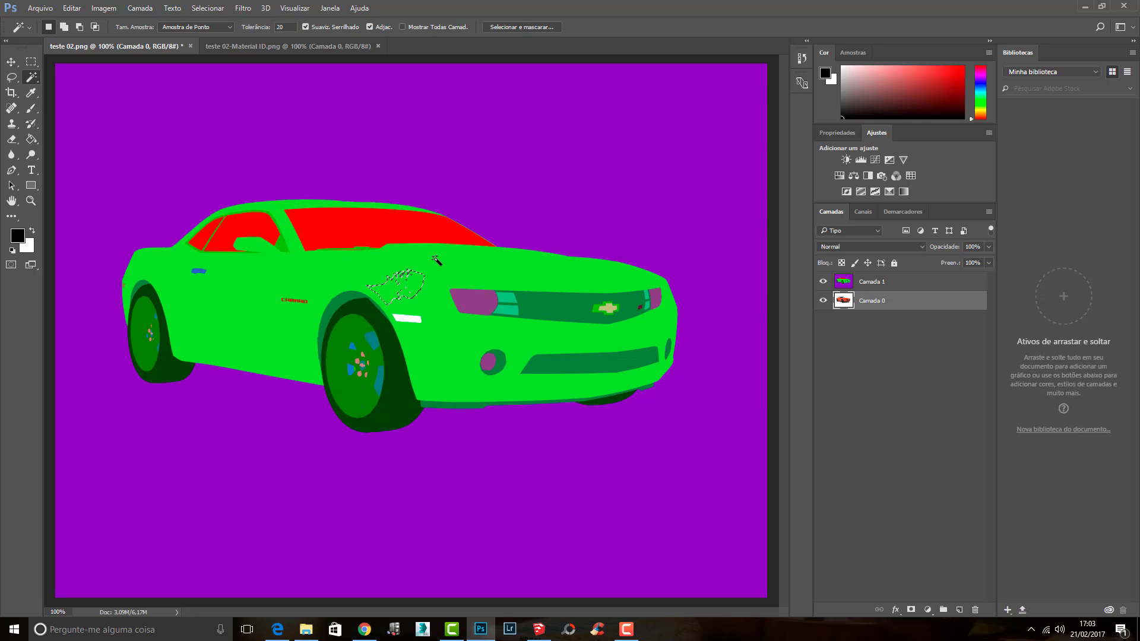
click(878, 283)
click(398, 283)
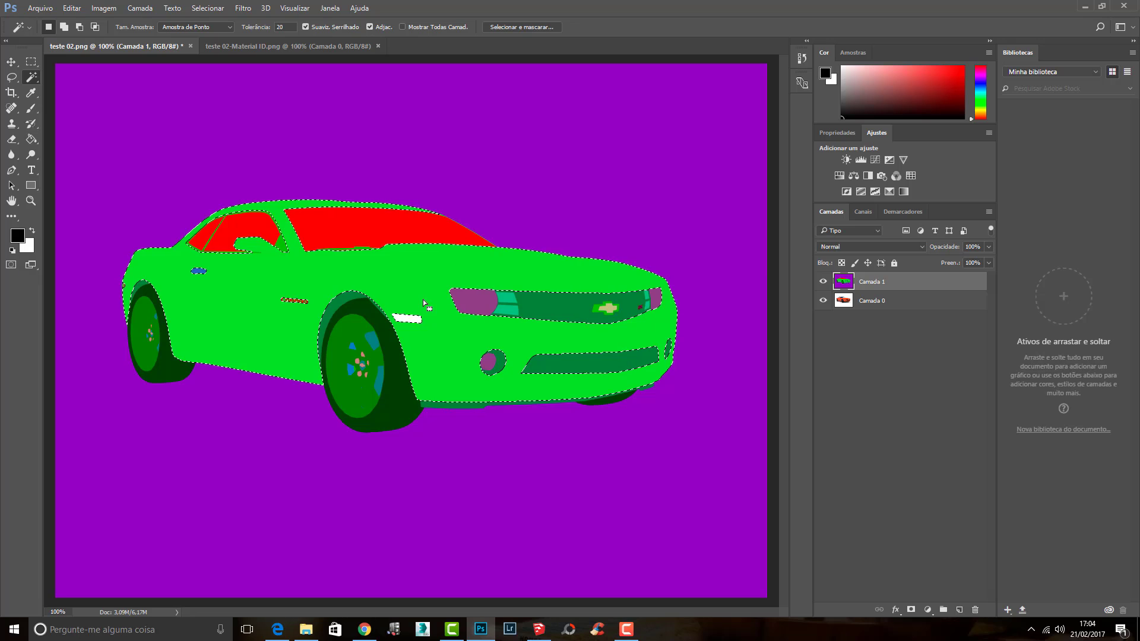
Try to select the green car body with a Magic Wand tolerance of 0, and clear the selection.
drag(289, 27, 248, 28)
text(0)
click(415, 262)
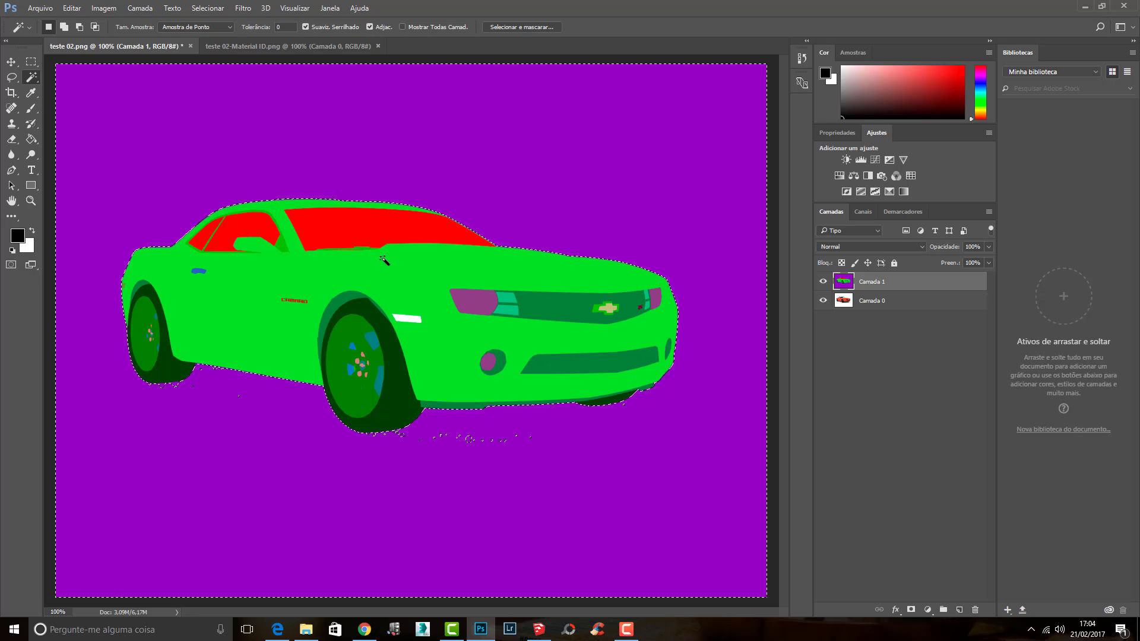
click(437, 265)
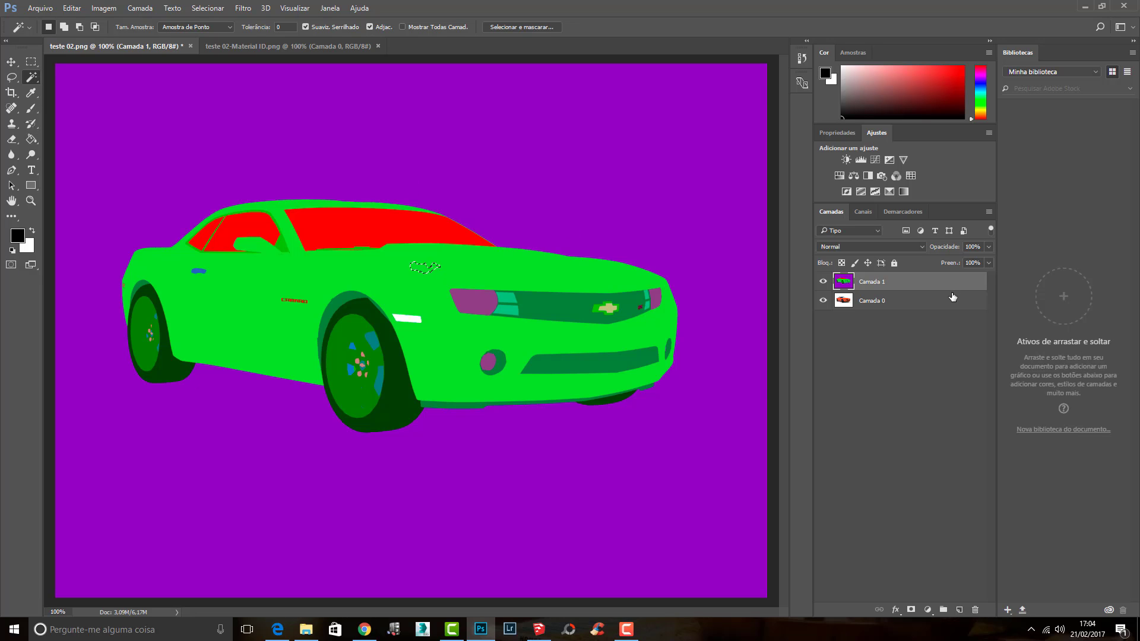
click(509, 276)
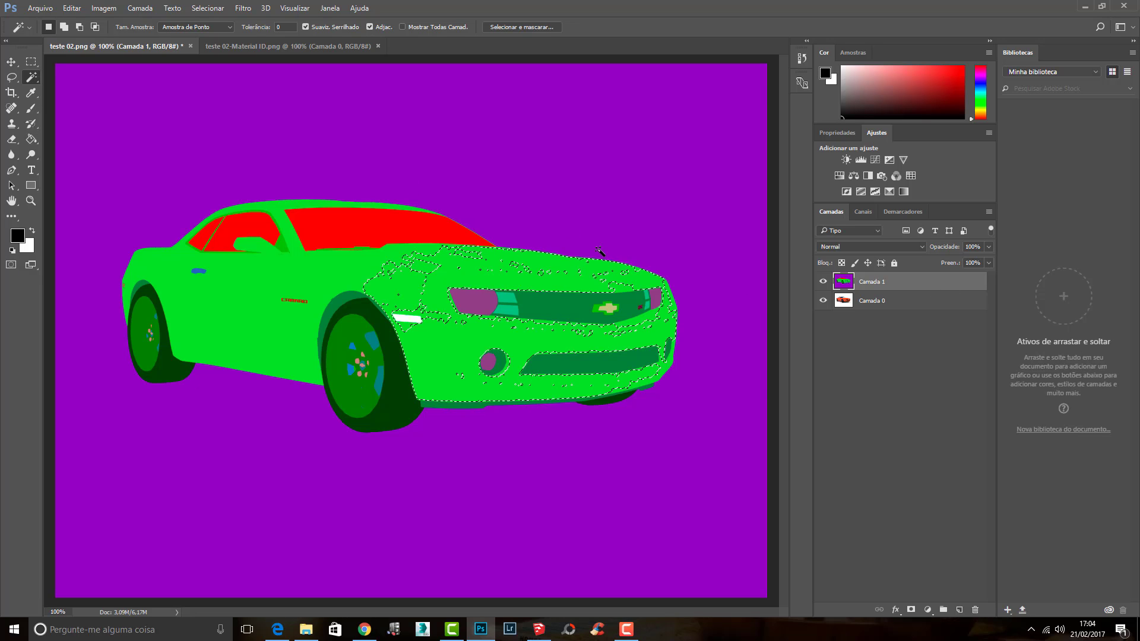
key(ctrl+d)
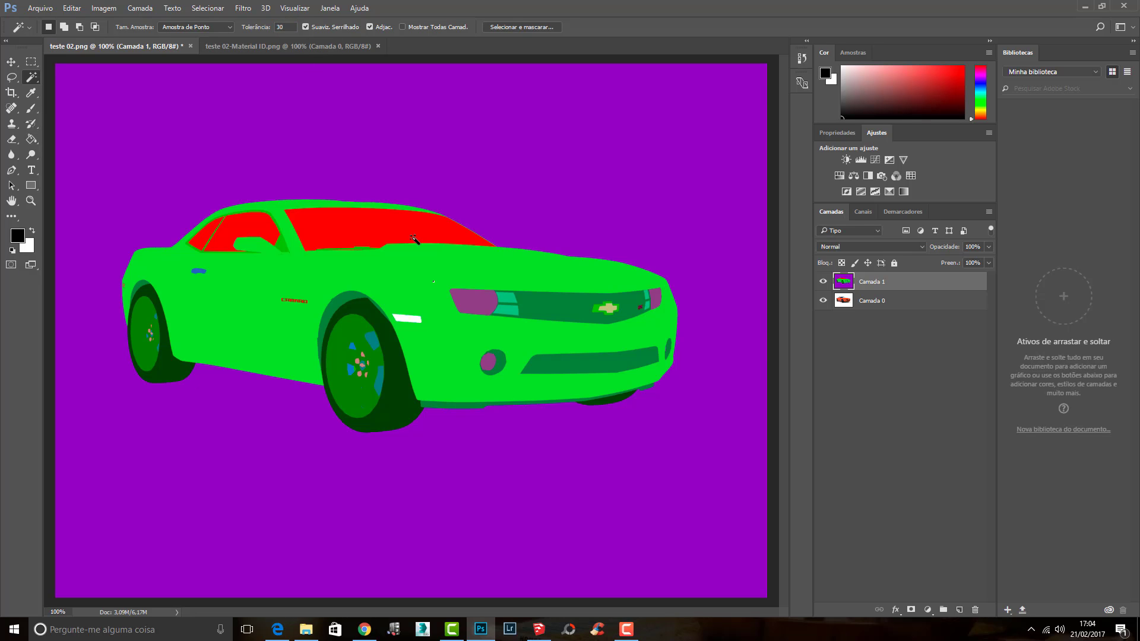
Select the green car body on Camada 1 with a tolerance of 30, then activate Camada 0 and hide the Material ID layer.
click(410, 278)
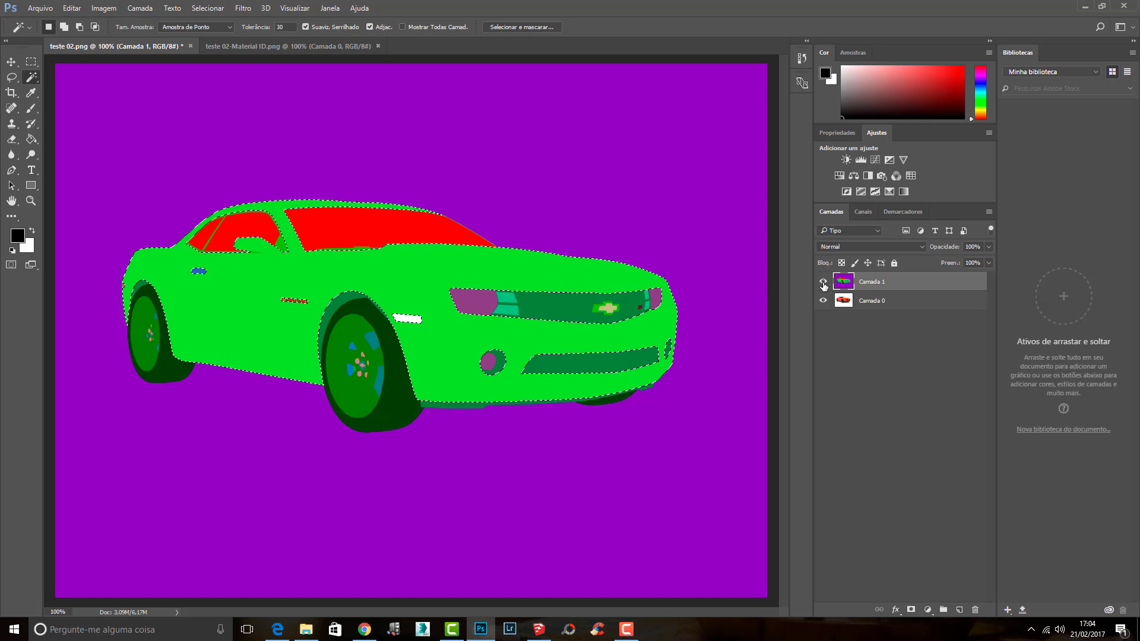
click(884, 300)
click(823, 282)
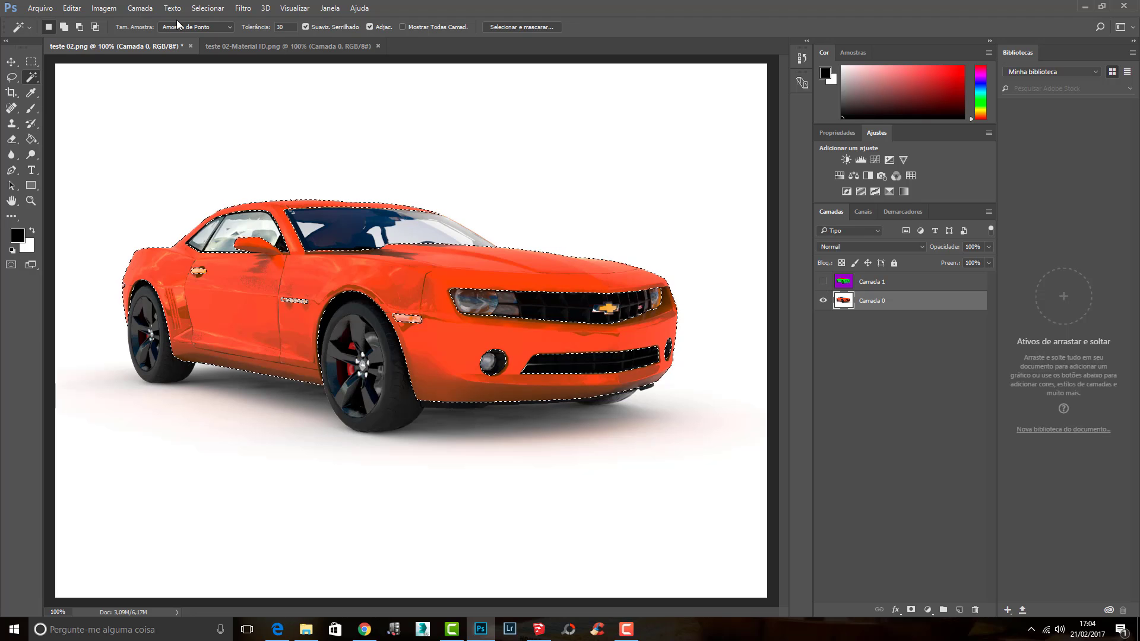
Colorize the selected car body using Hue/Saturation with hue 239, saturation 25 and slightly reduced lightness.
click(104, 8)
mouse_move(176, 41)
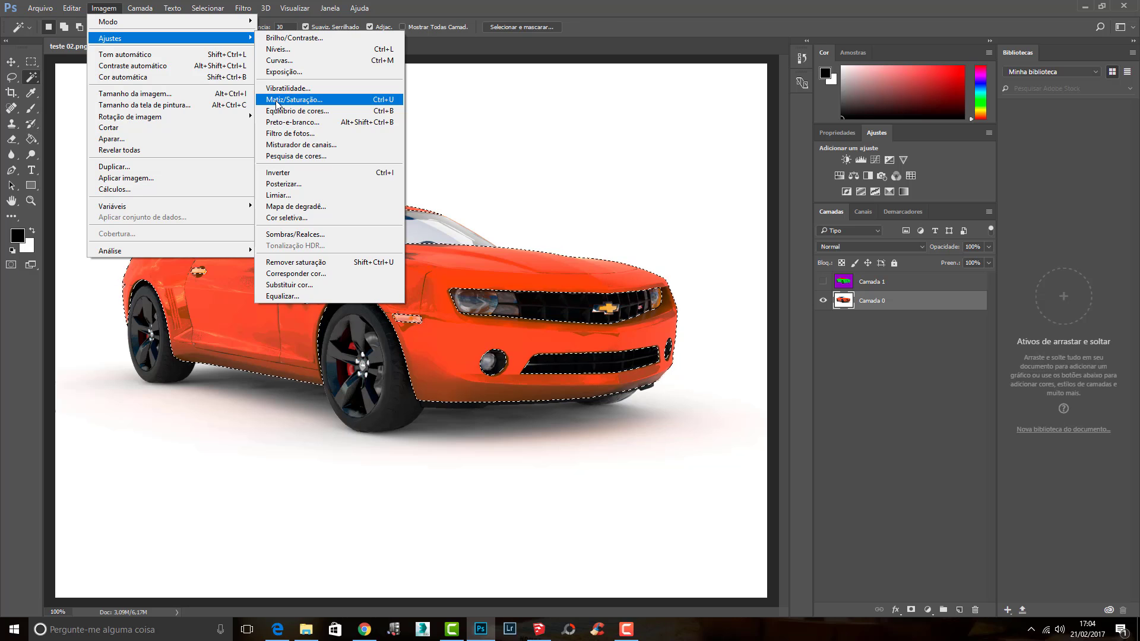
click(266, 100)
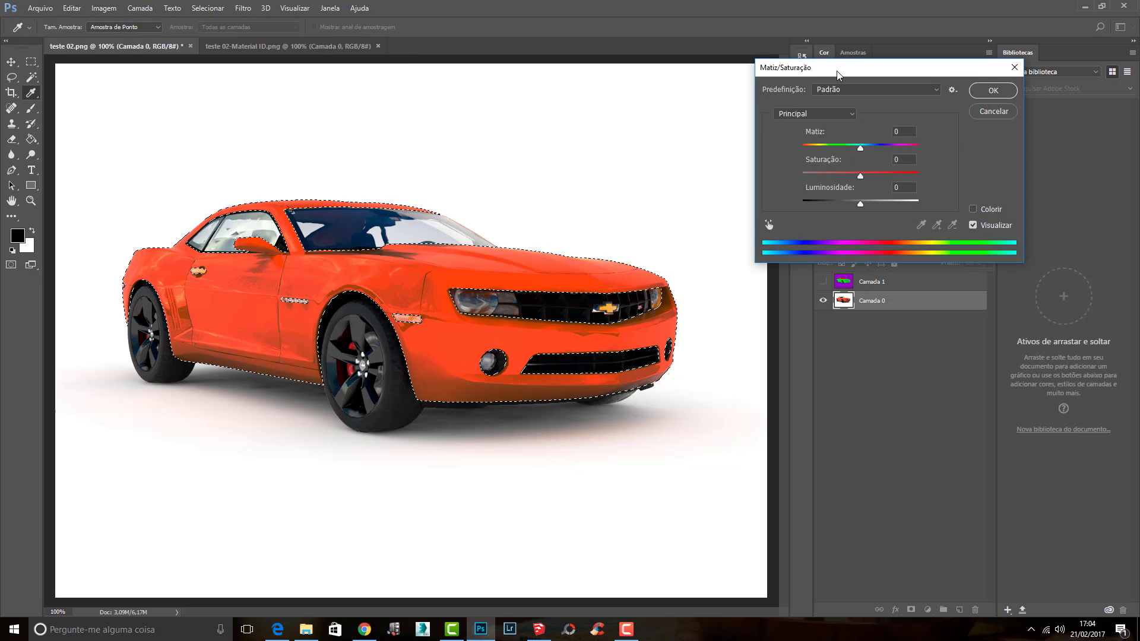
drag(838, 75, 628, 95)
click(762, 229)
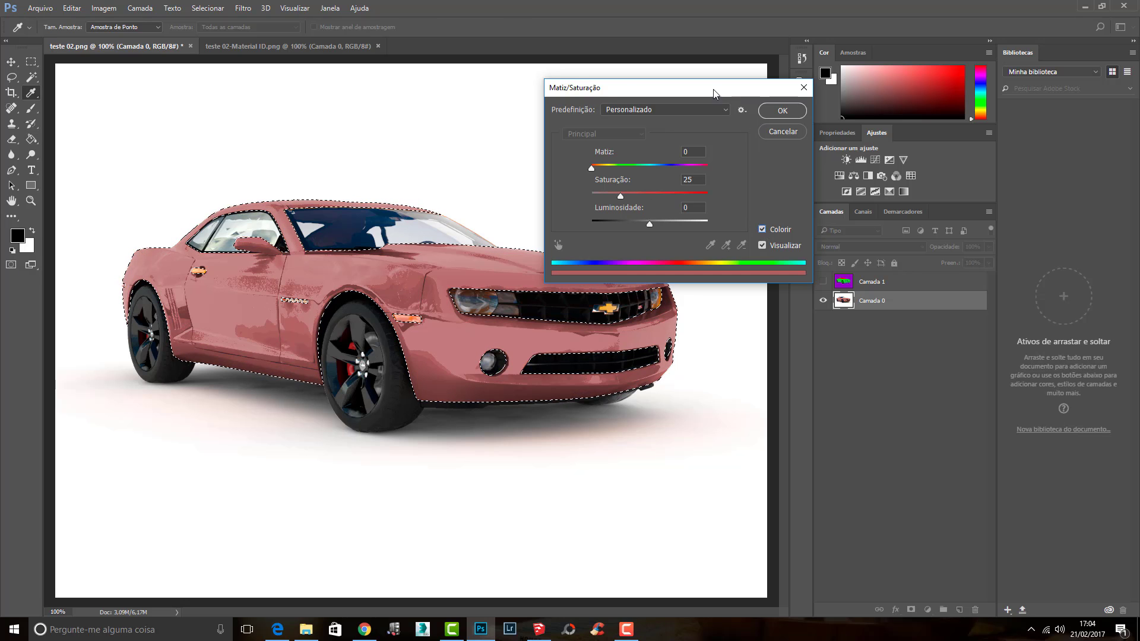
drag(591, 168, 669, 169)
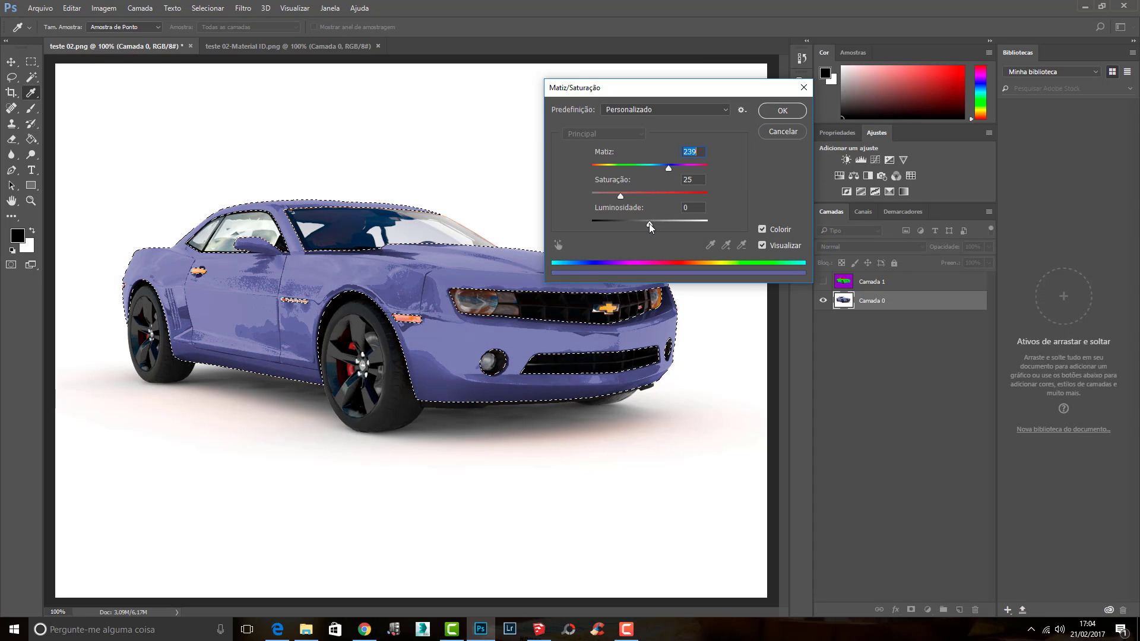
mouse_move(650, 224)
mouse_down()
mouse_move(617, 221)
mouse_move(665, 221)
mouse_move(646, 220)
mouse_up()
click(781, 111)
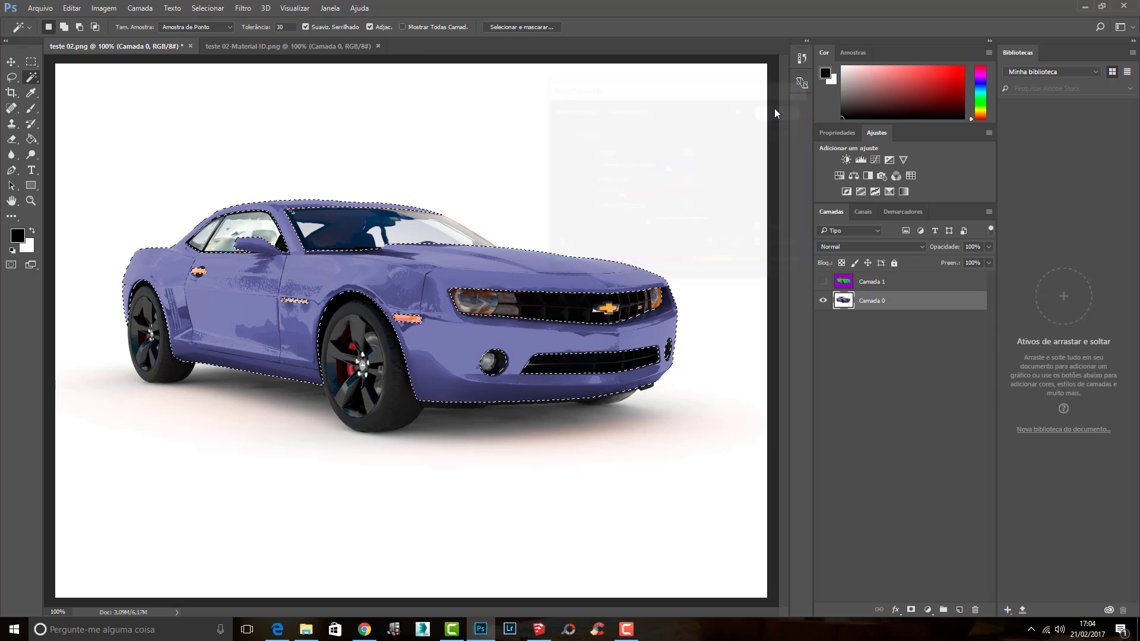